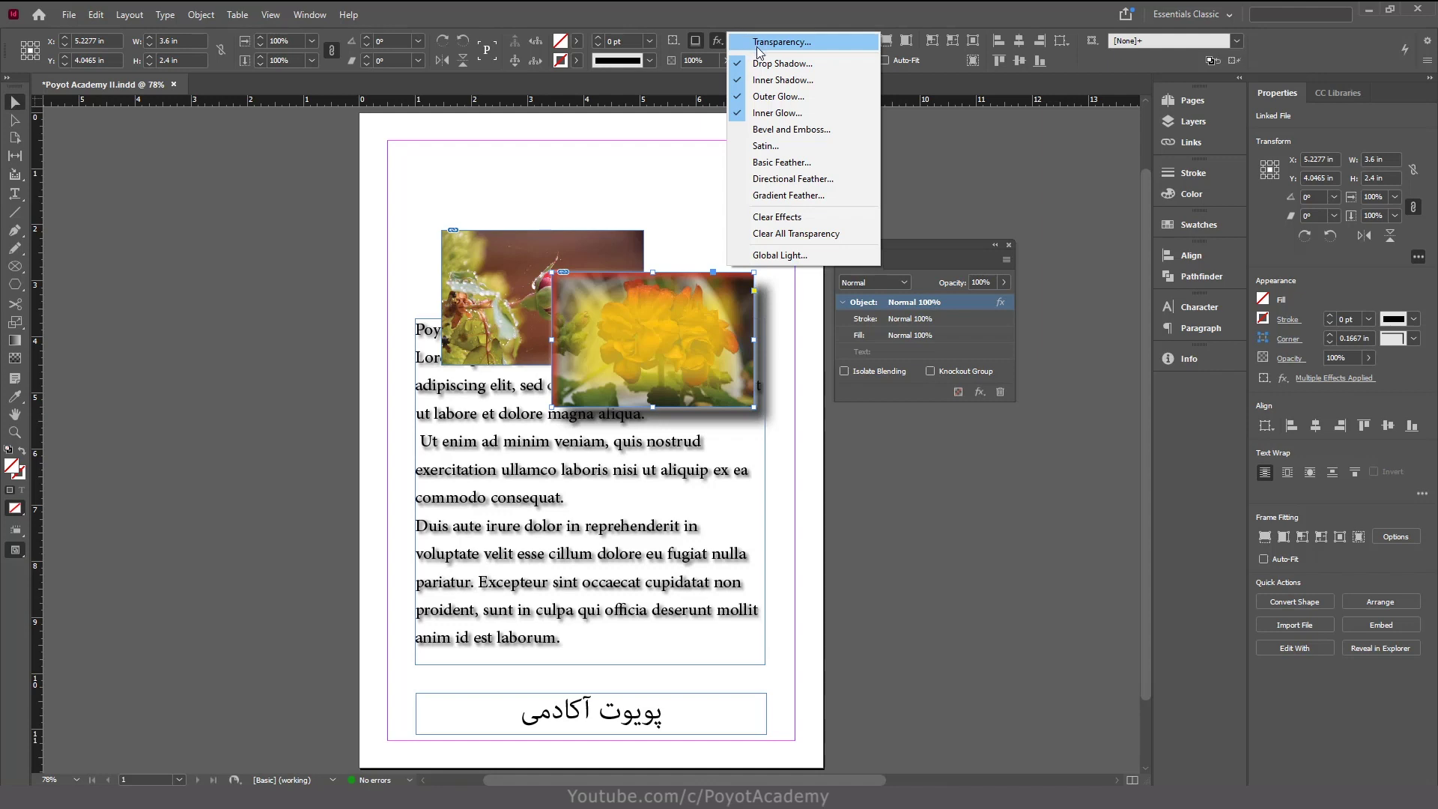
left_click(758, 43)
left_click(1224, 472)
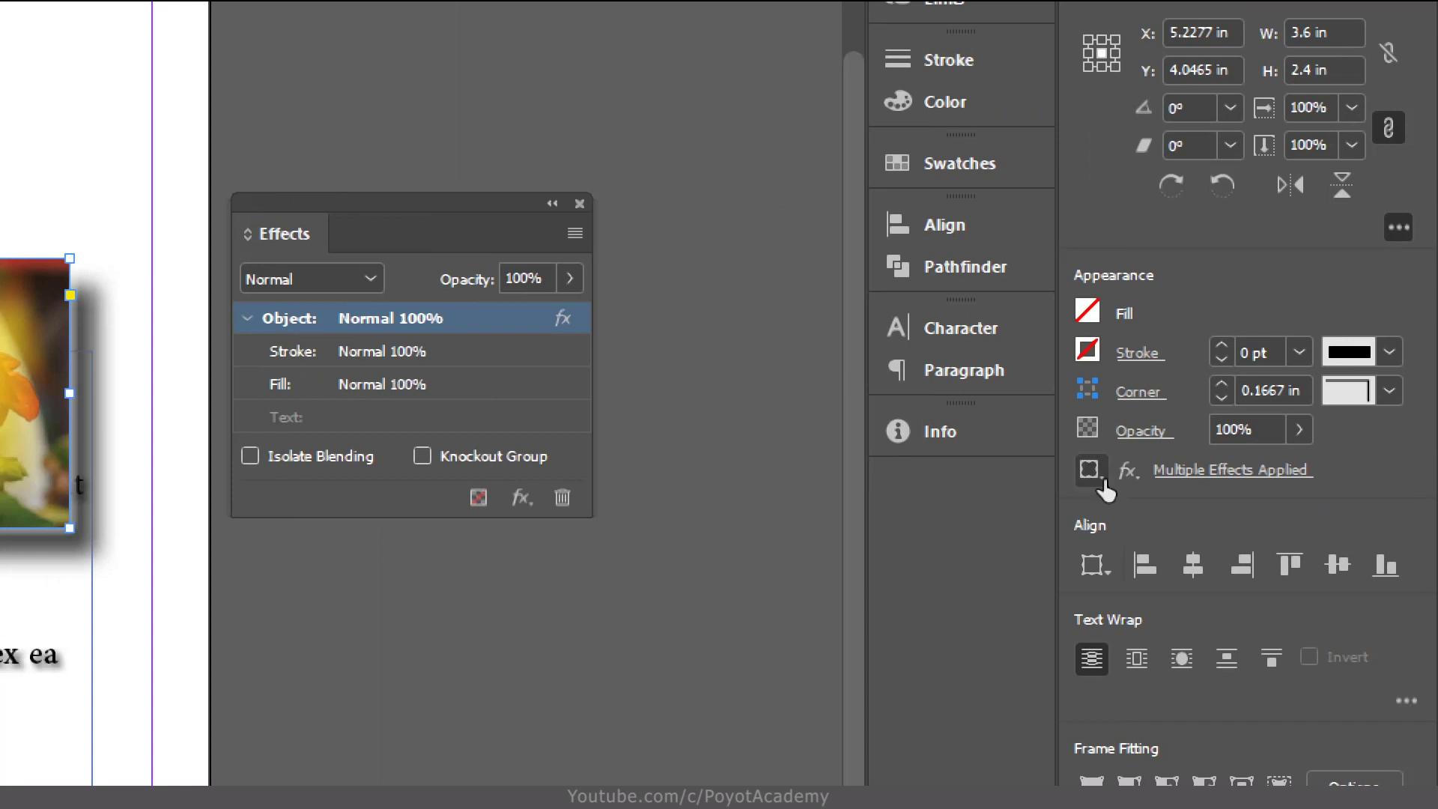
left_click(1128, 472)
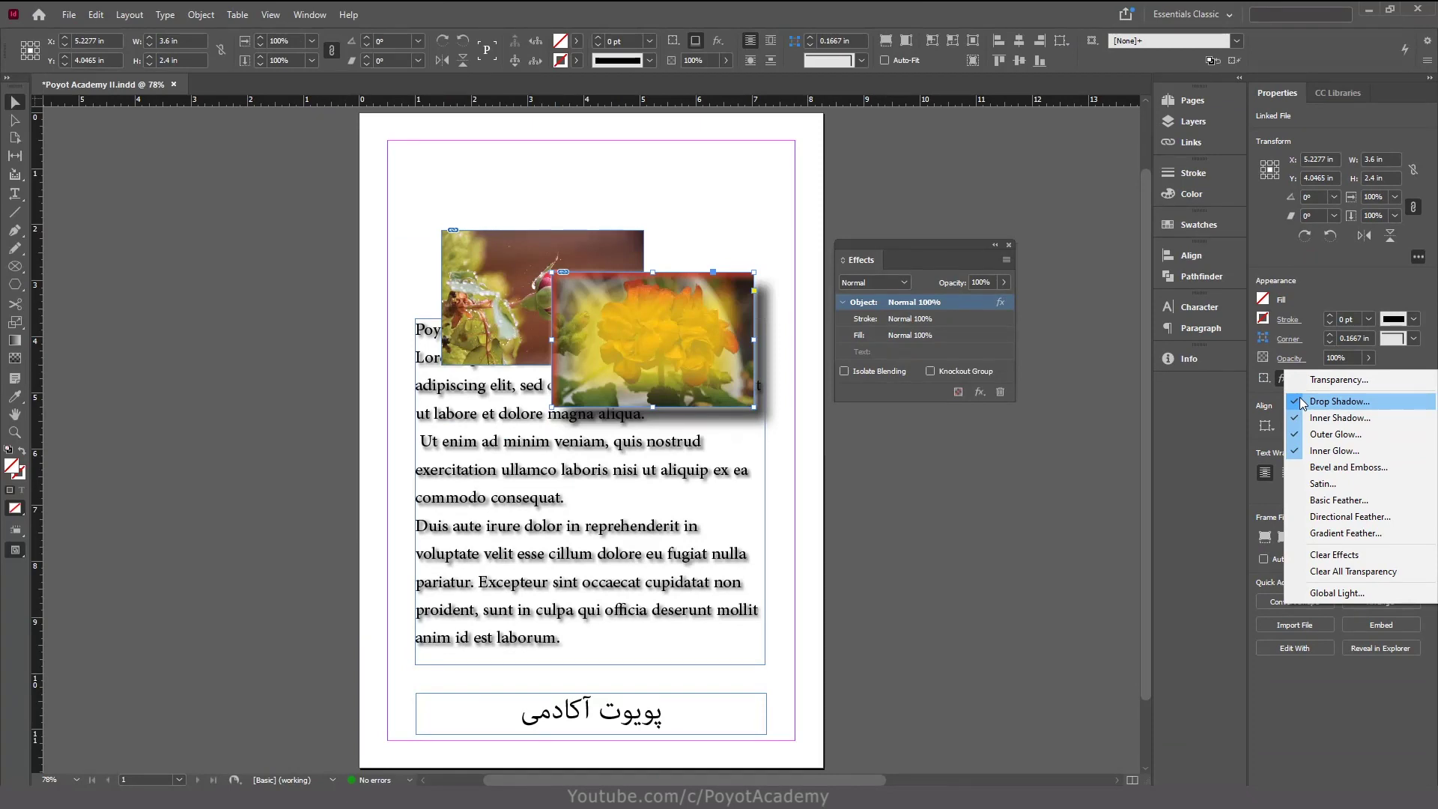
left_click(1164, 517)
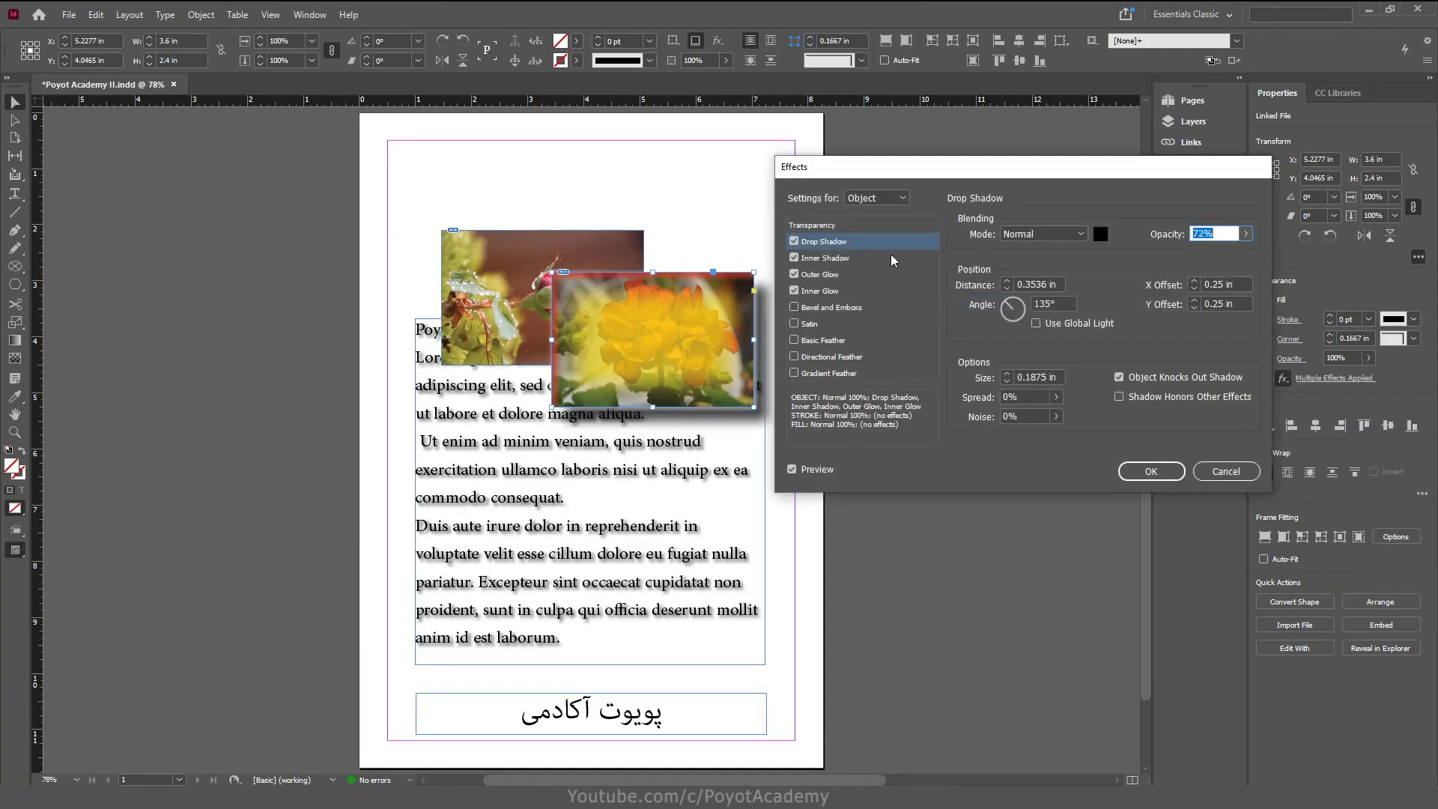
left_click(794, 243)
left_click(794, 244)
left_click(1227, 471)
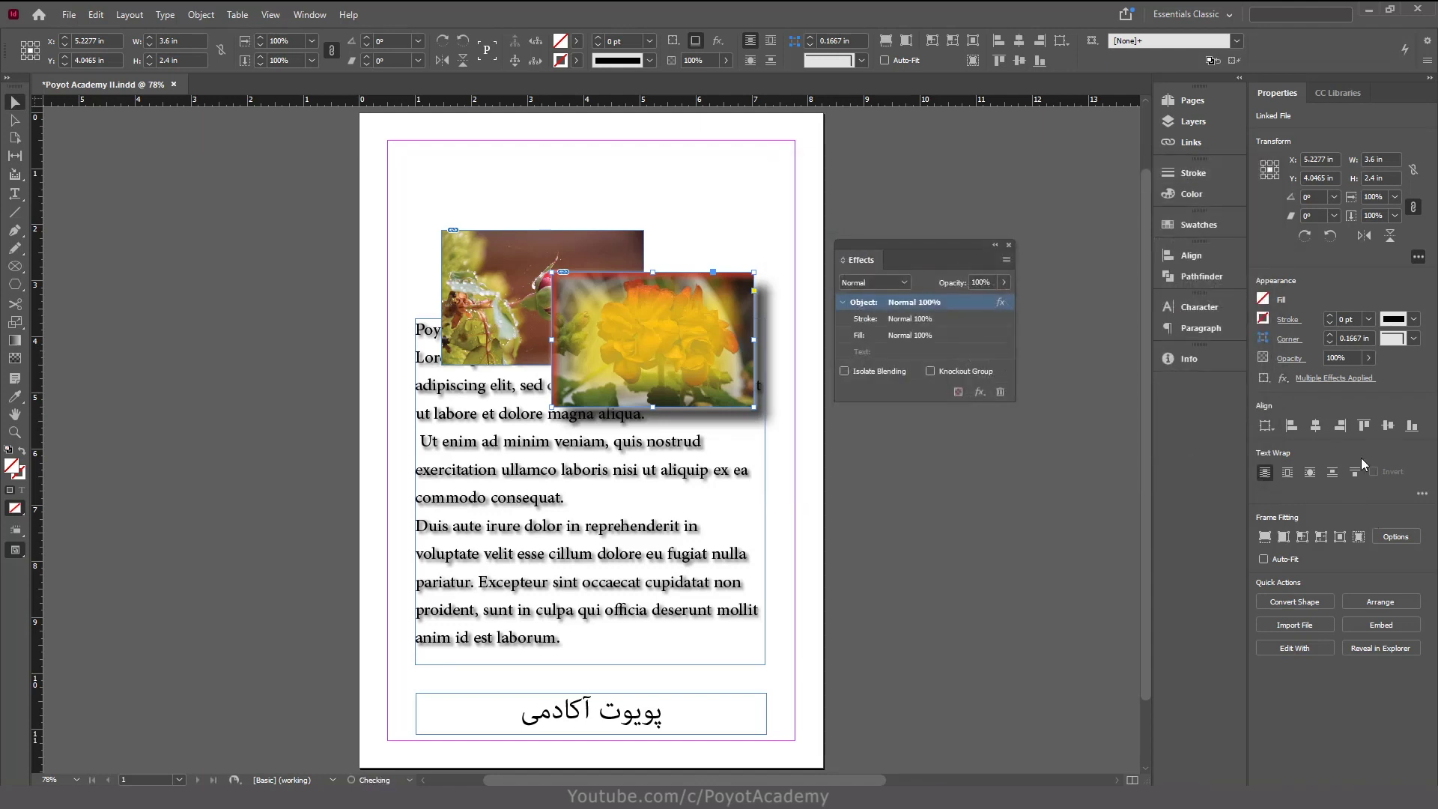
left_click(1285, 382)
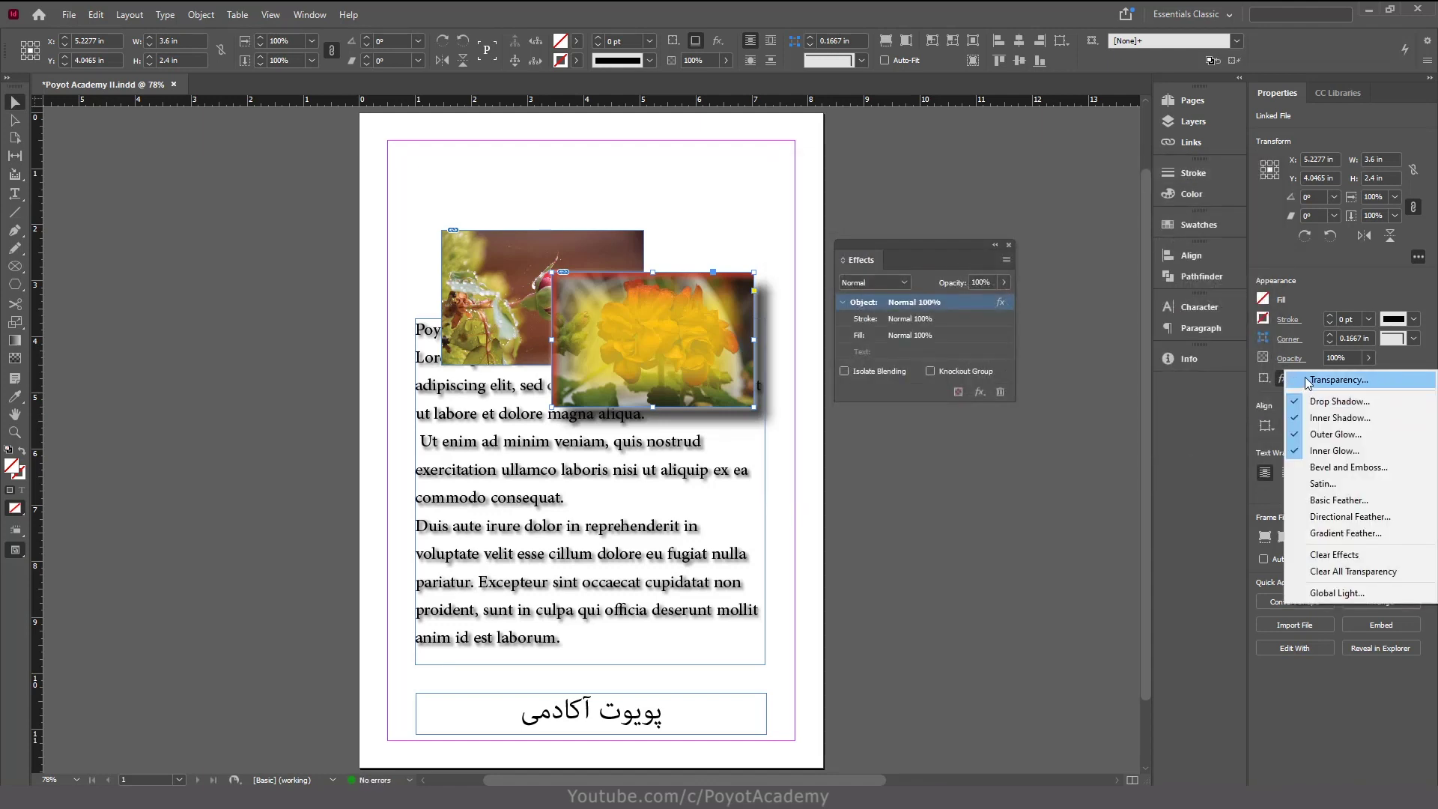
left_click(1213, 532)
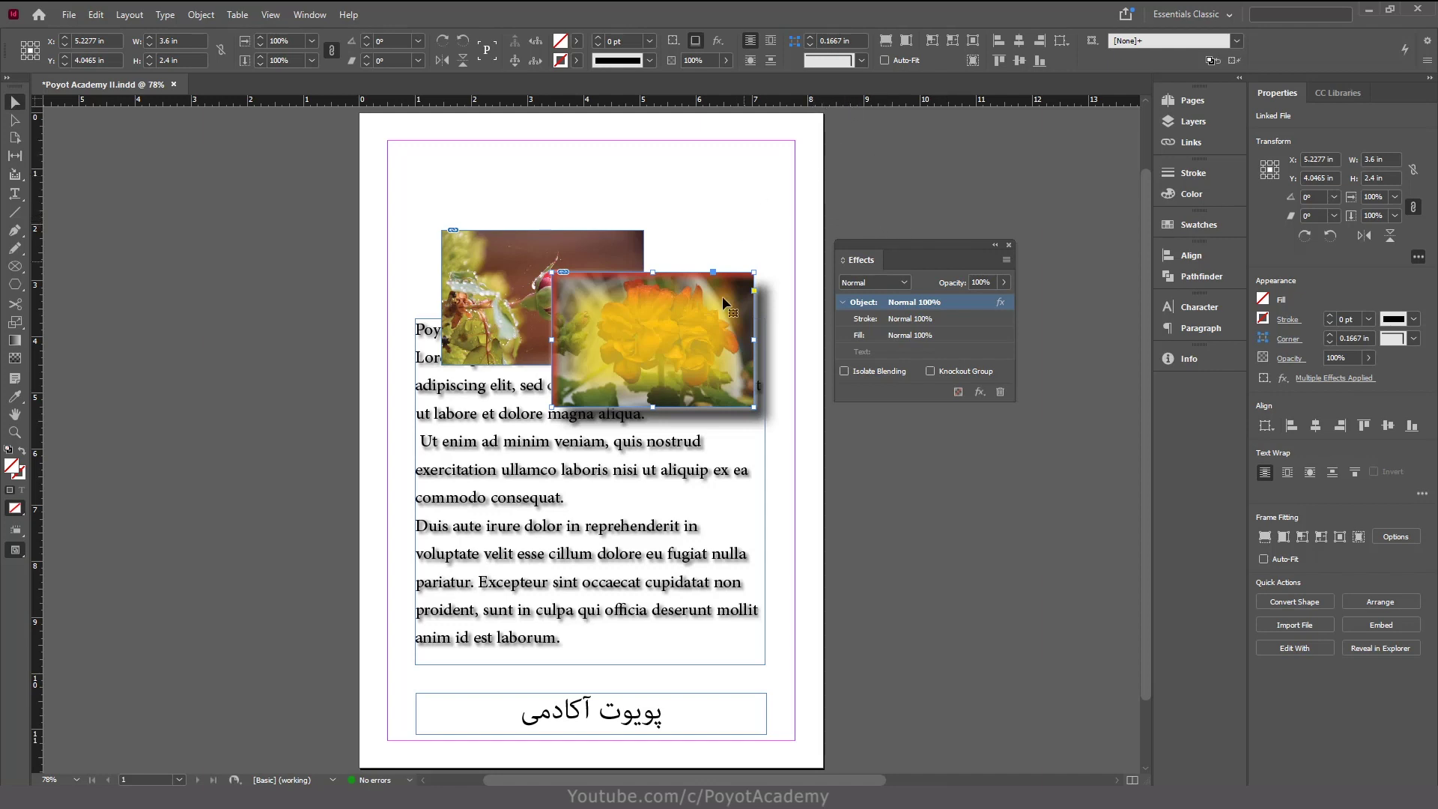
Turn off Drop Shadow, Inner Shadow, Outer Glow and Inner Glow on the front flower image and apply Bevel and Emboss instead.
left_click(1006, 259)
mouse_move(1086, 281)
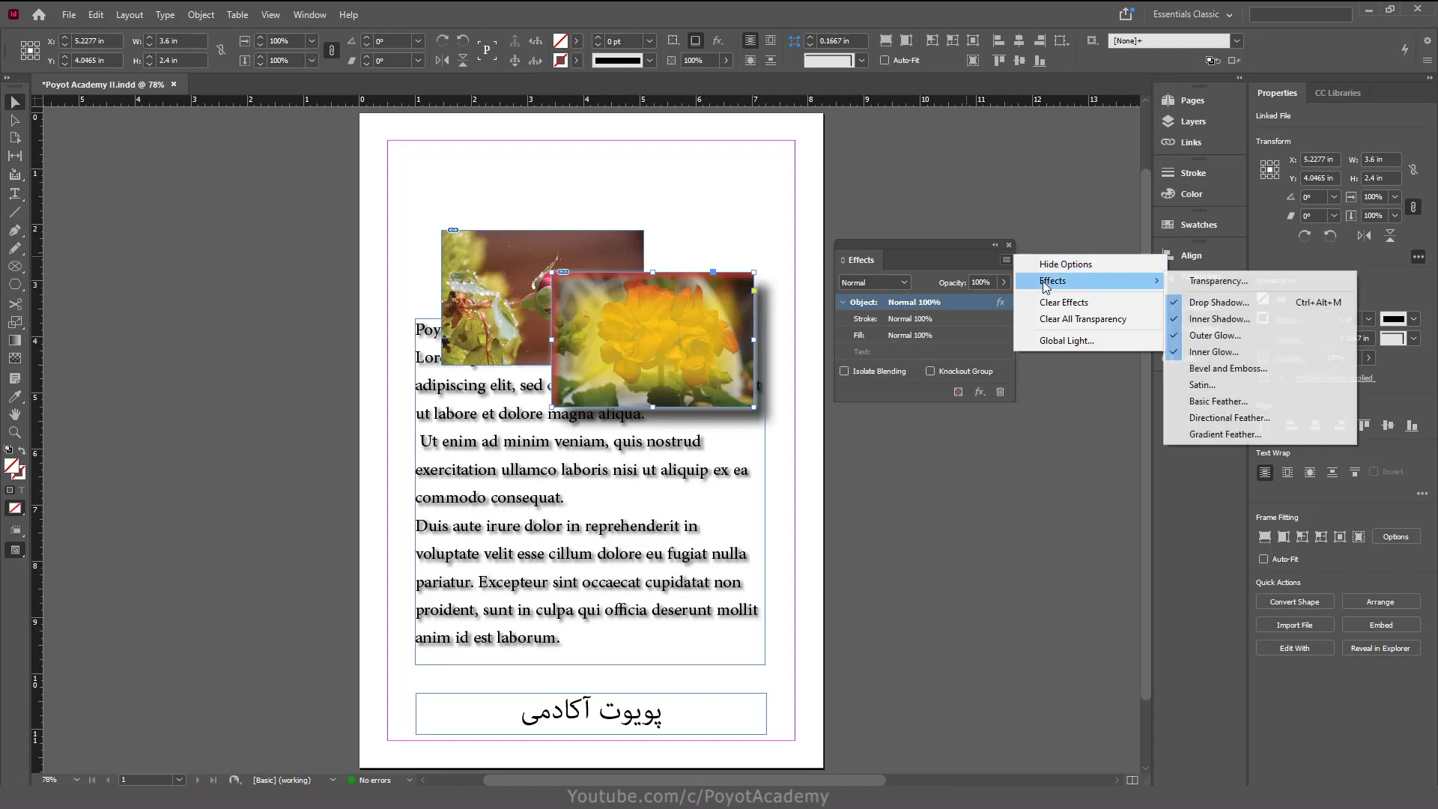
left_click(1197, 289)
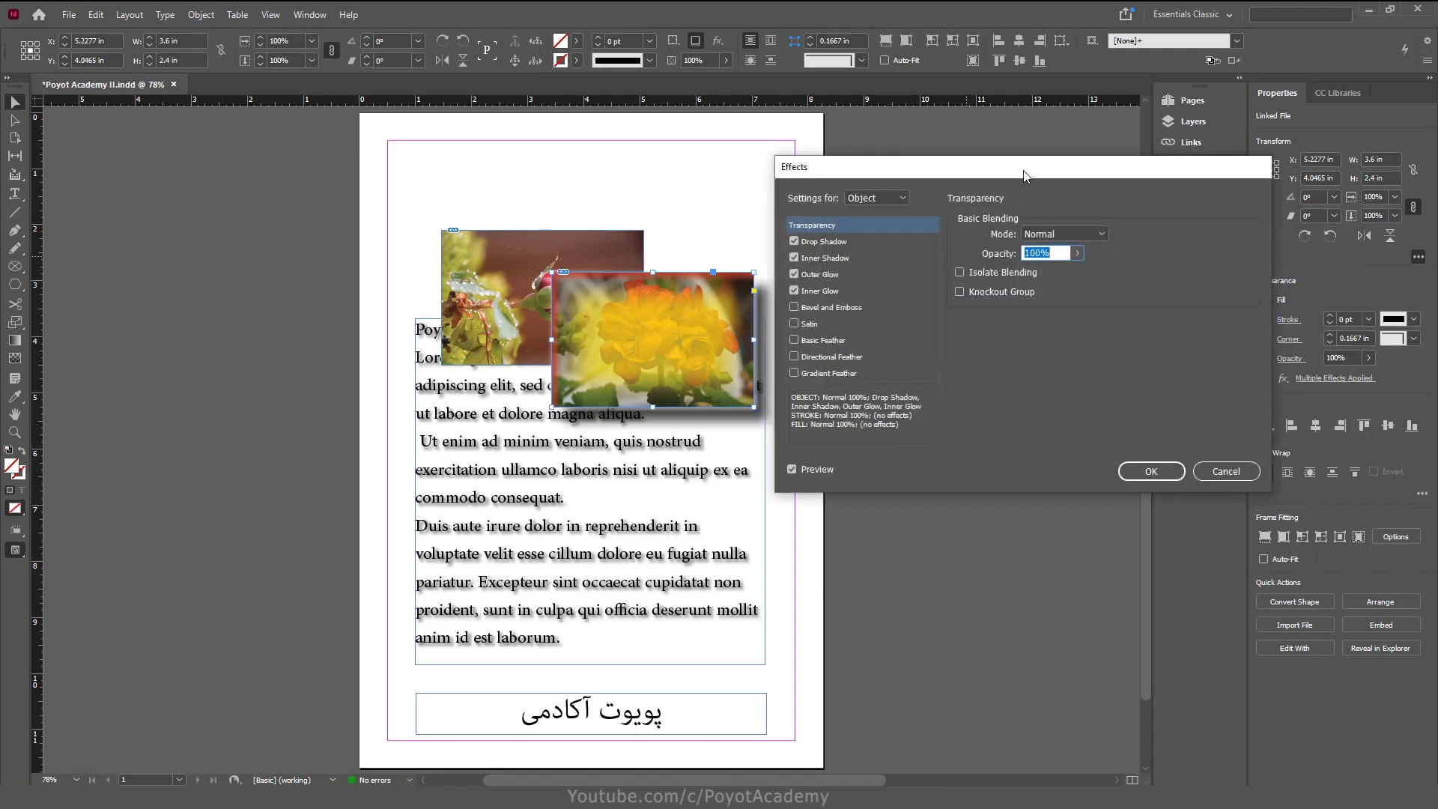
left_click_drag(1024, 175, 1008, 232)
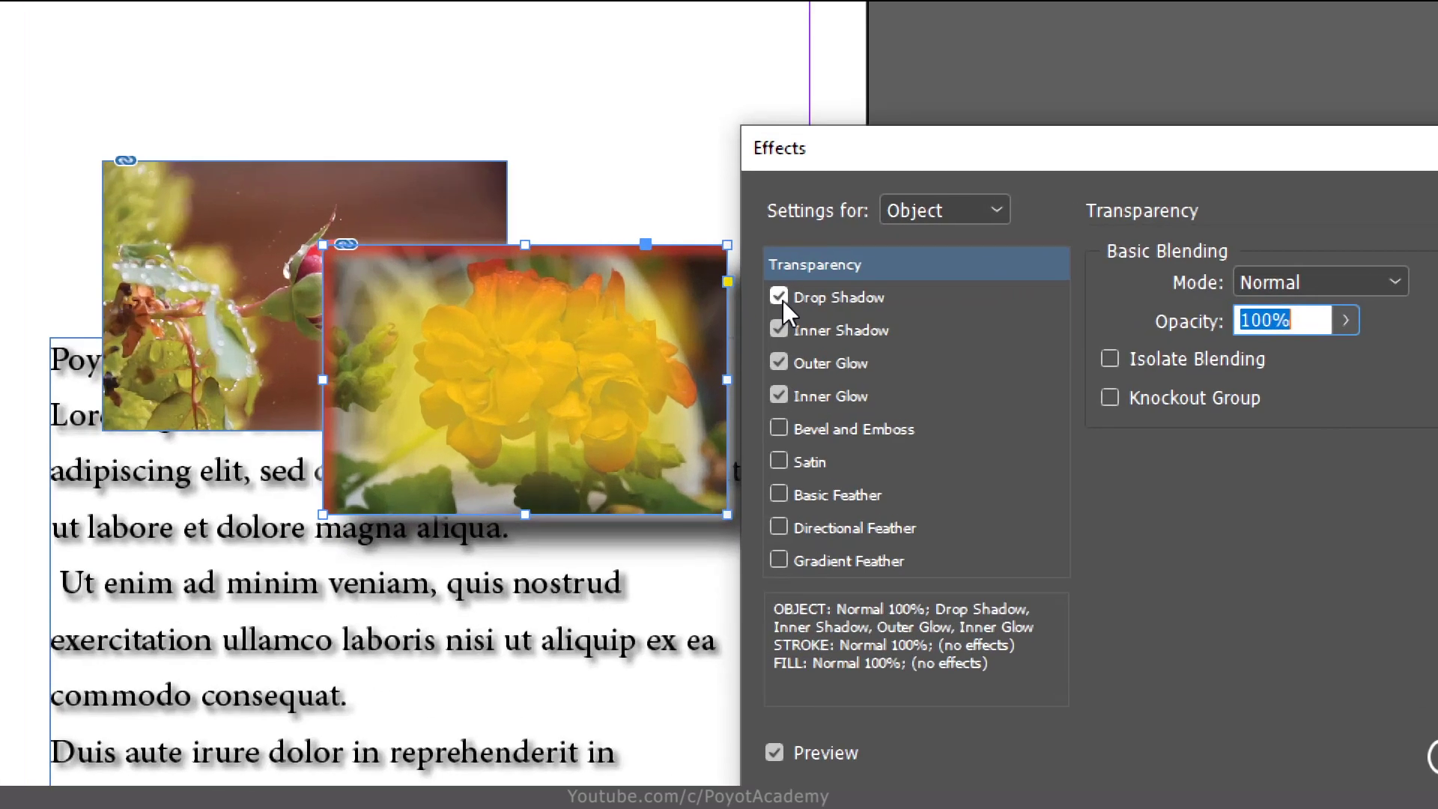
left_click(783, 299)
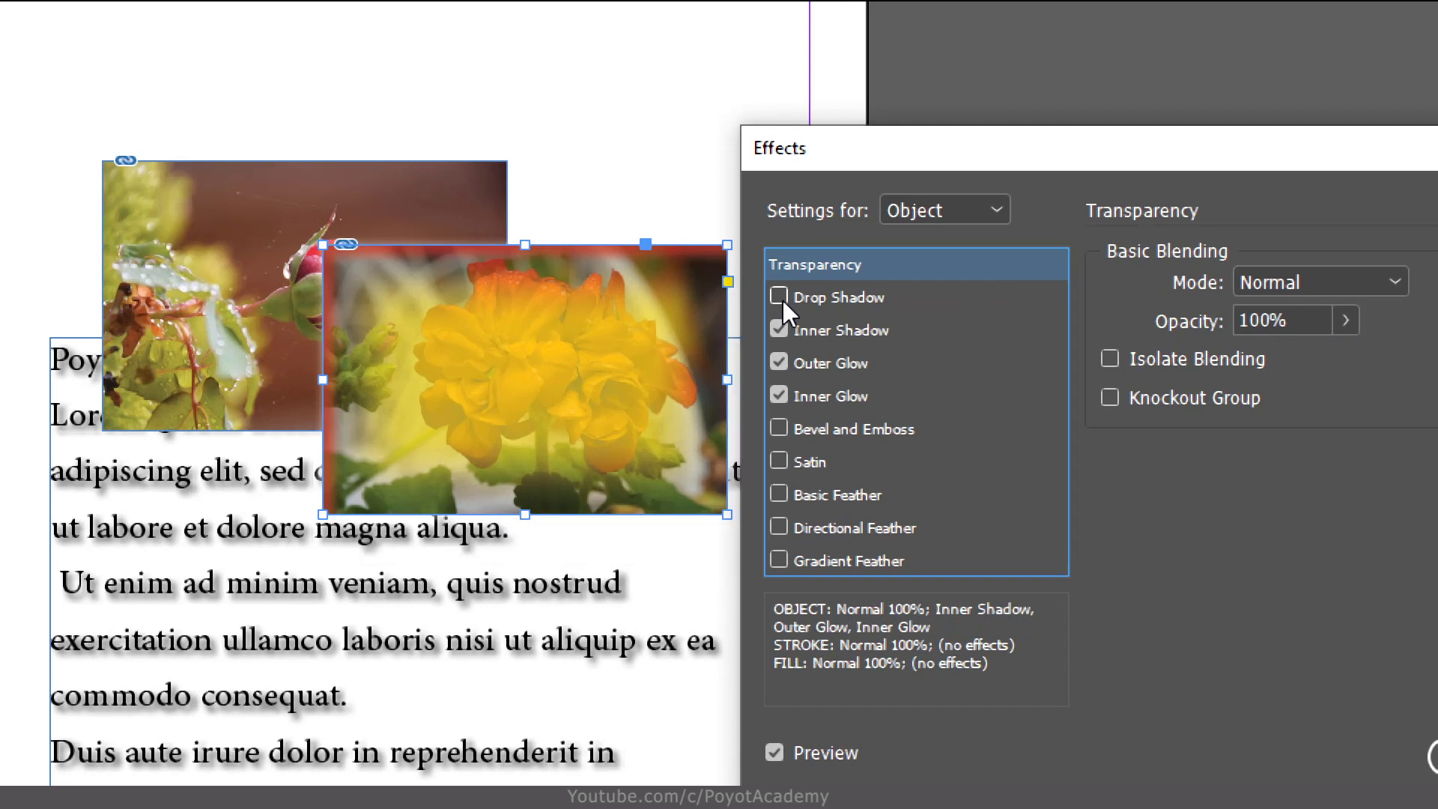
left_click(779, 330)
left_click(779, 362)
left_click(779, 395)
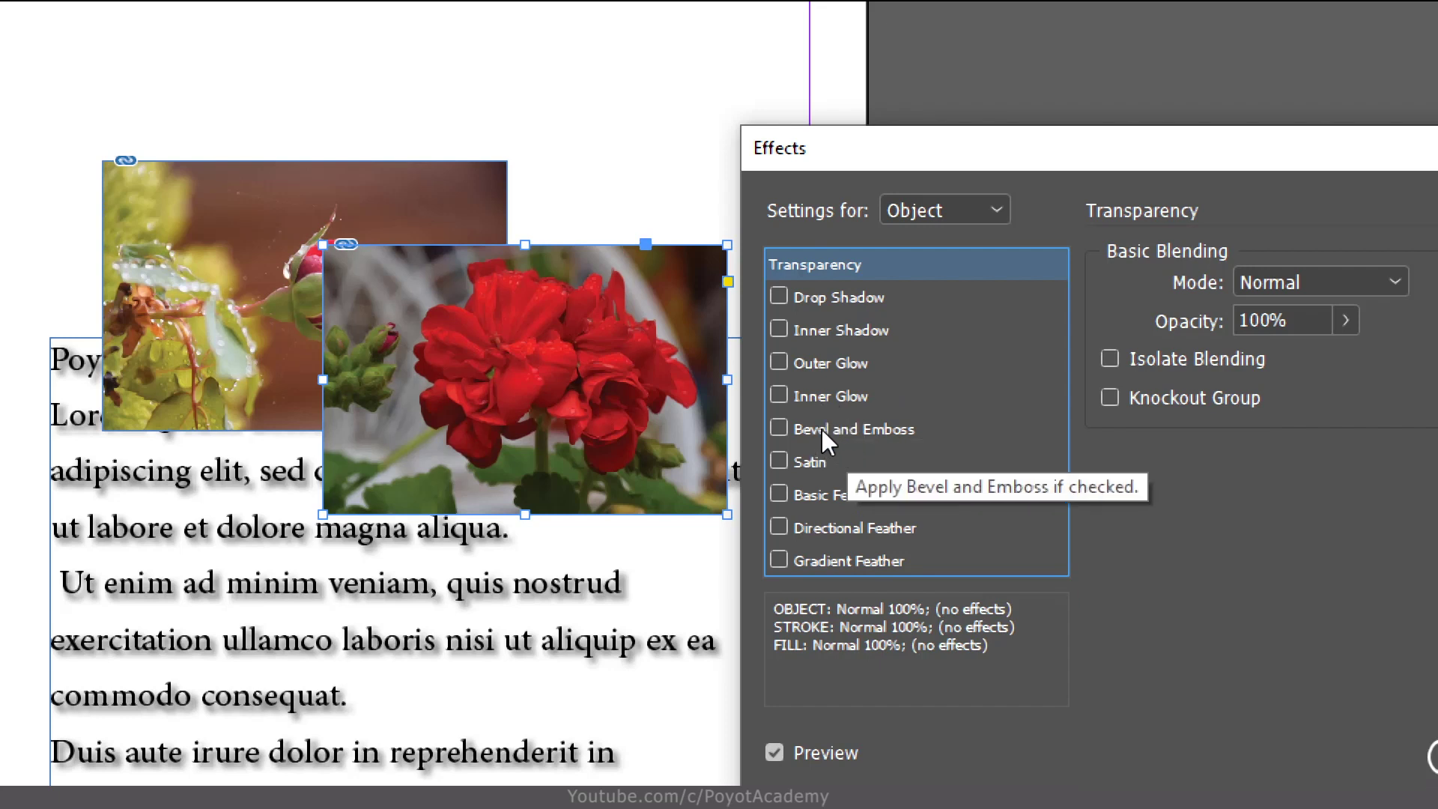
left_click(883, 426)
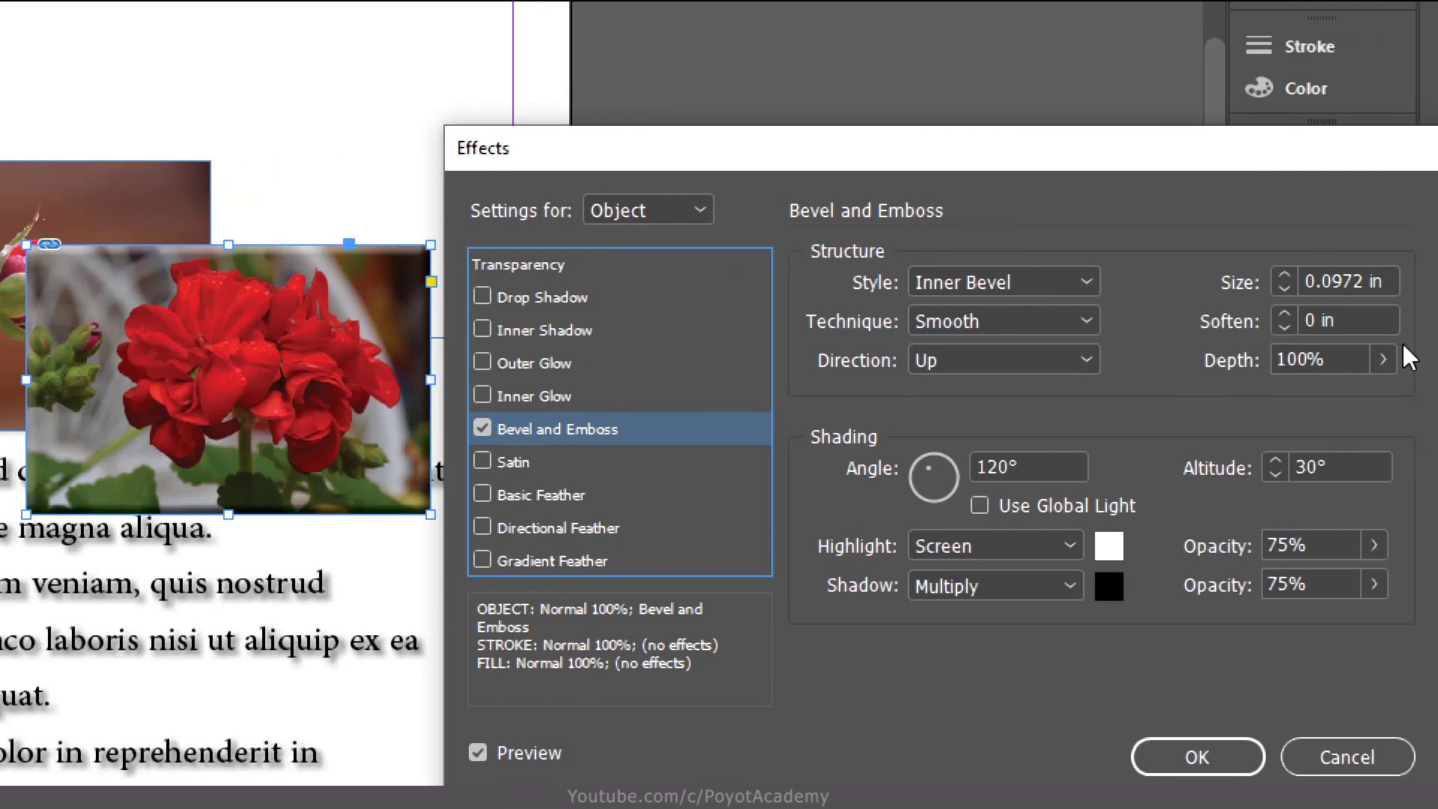
Try the Outer Bevel, Emboss and Pillow Emboss styles on the flower image and return the style to Inner Bevel.
left_click(1017, 280)
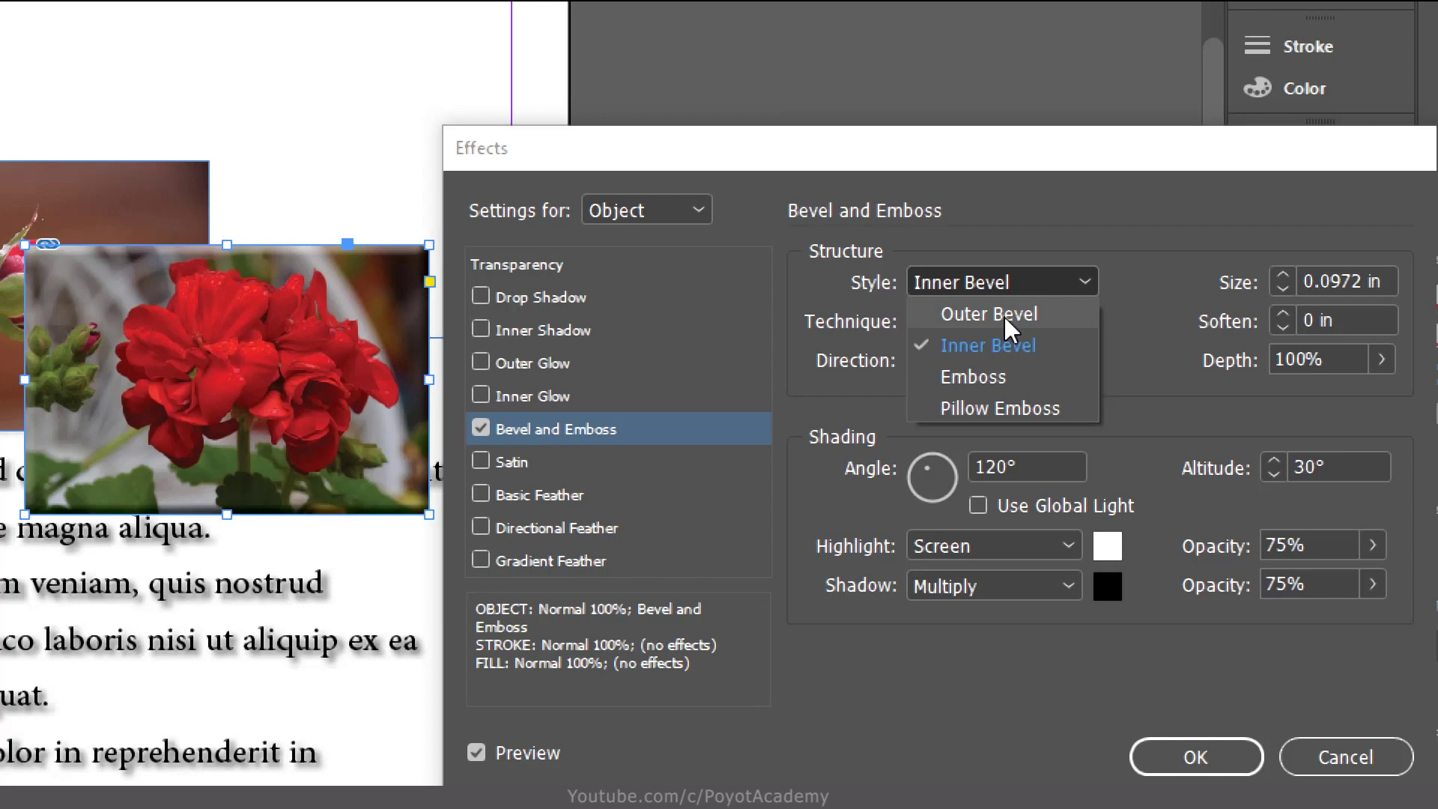
left_click(1005, 315)
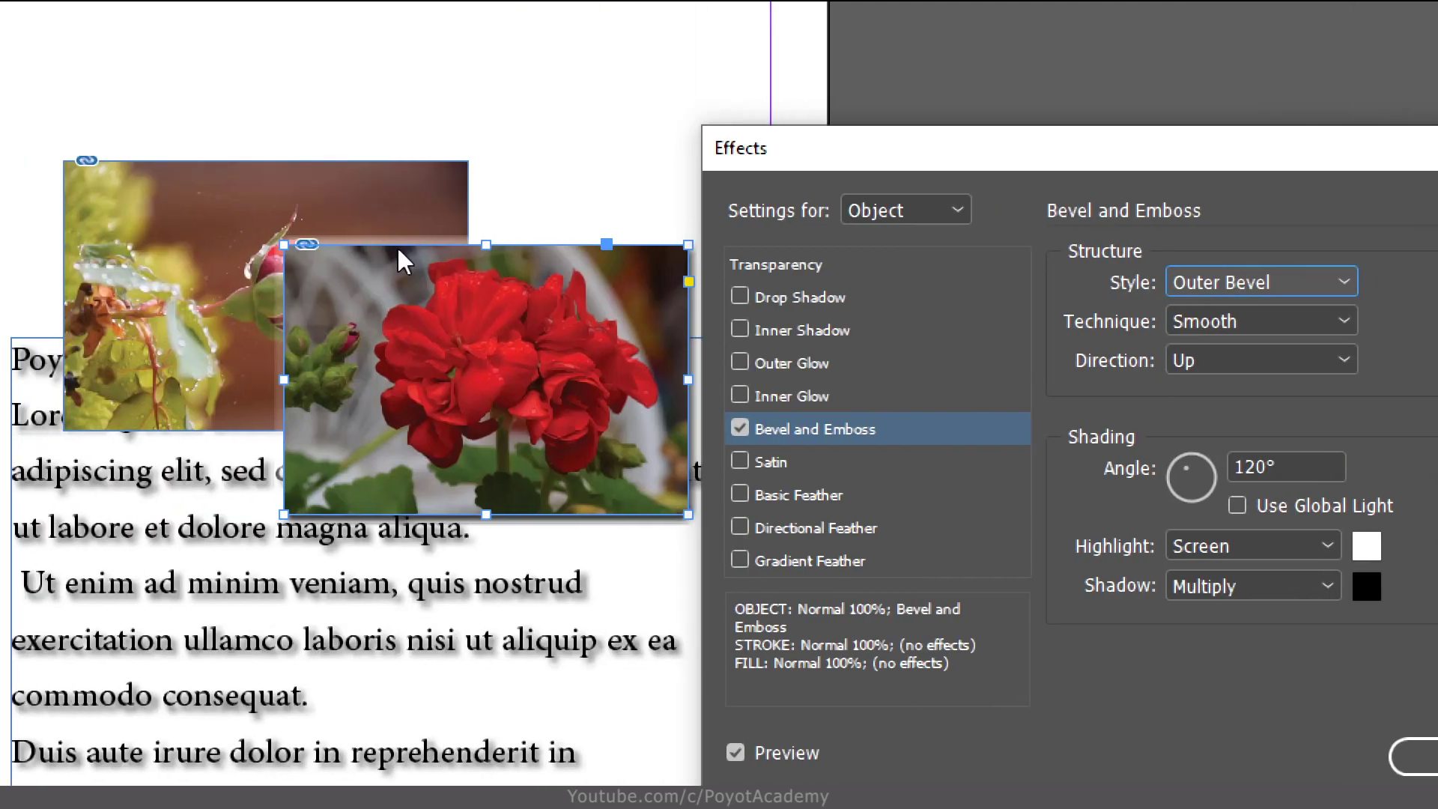
left_click(1286, 282)
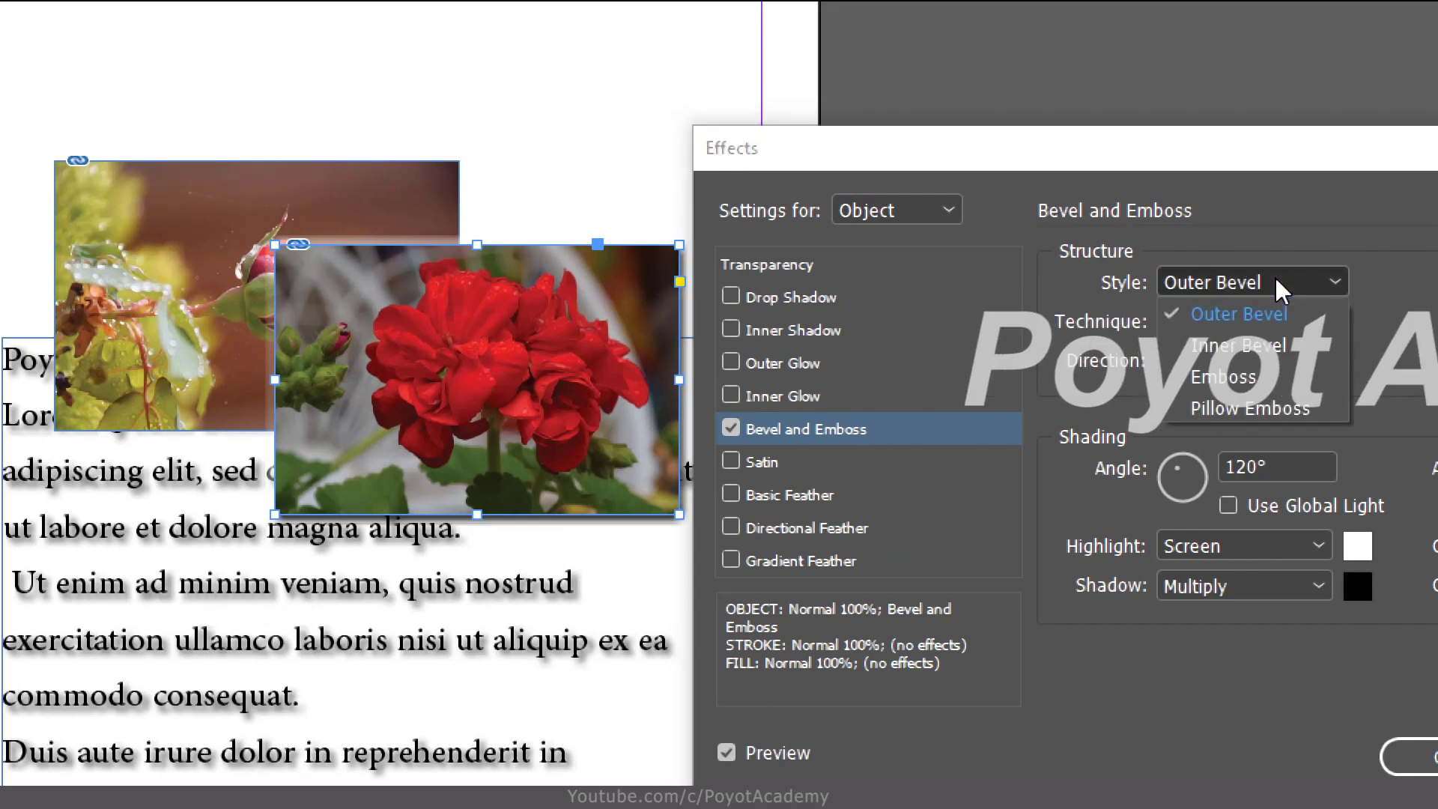
left_click(1271, 378)
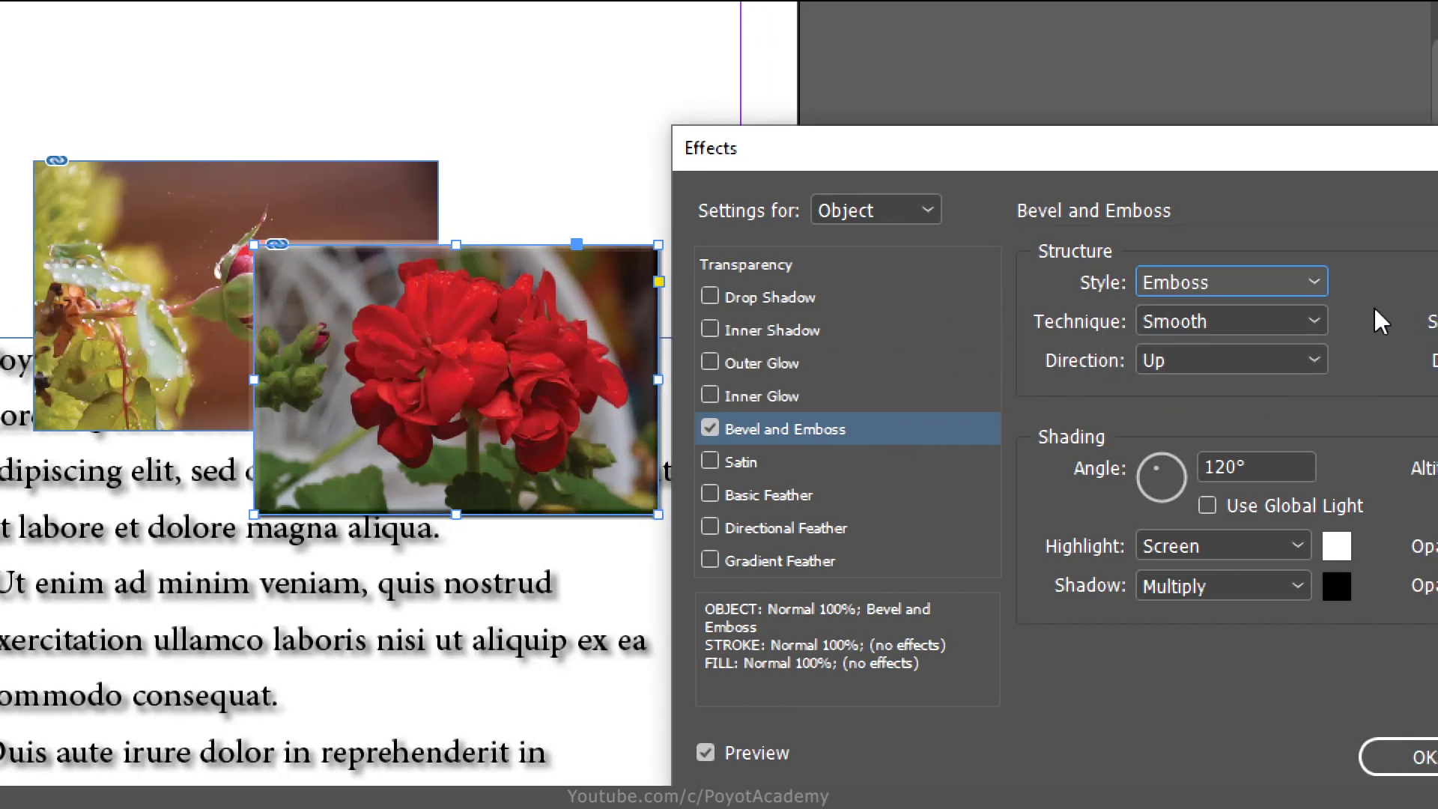
left_click(1262, 320)
left_click(1262, 321)
left_click(1253, 284)
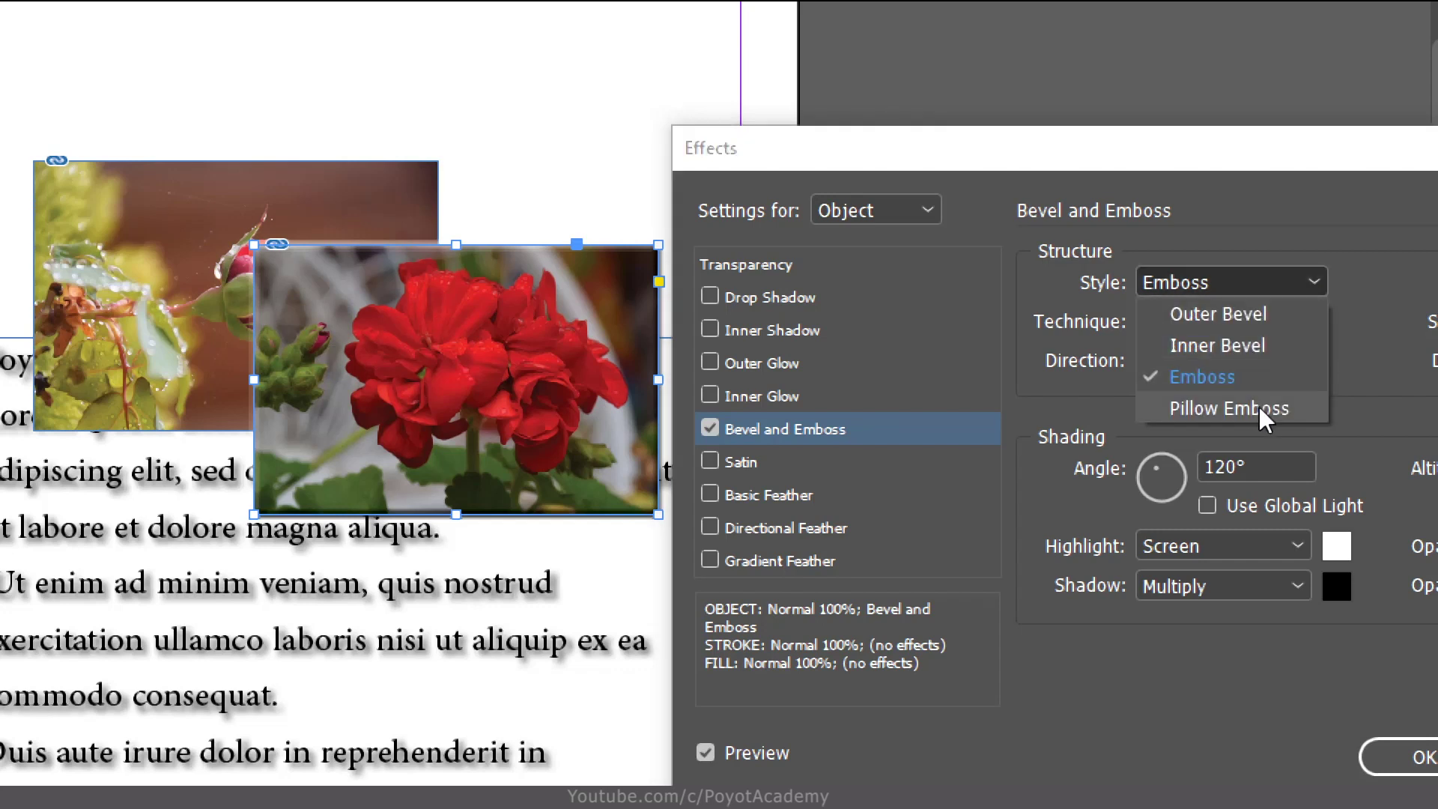
left_click(1259, 408)
left_click(1233, 283)
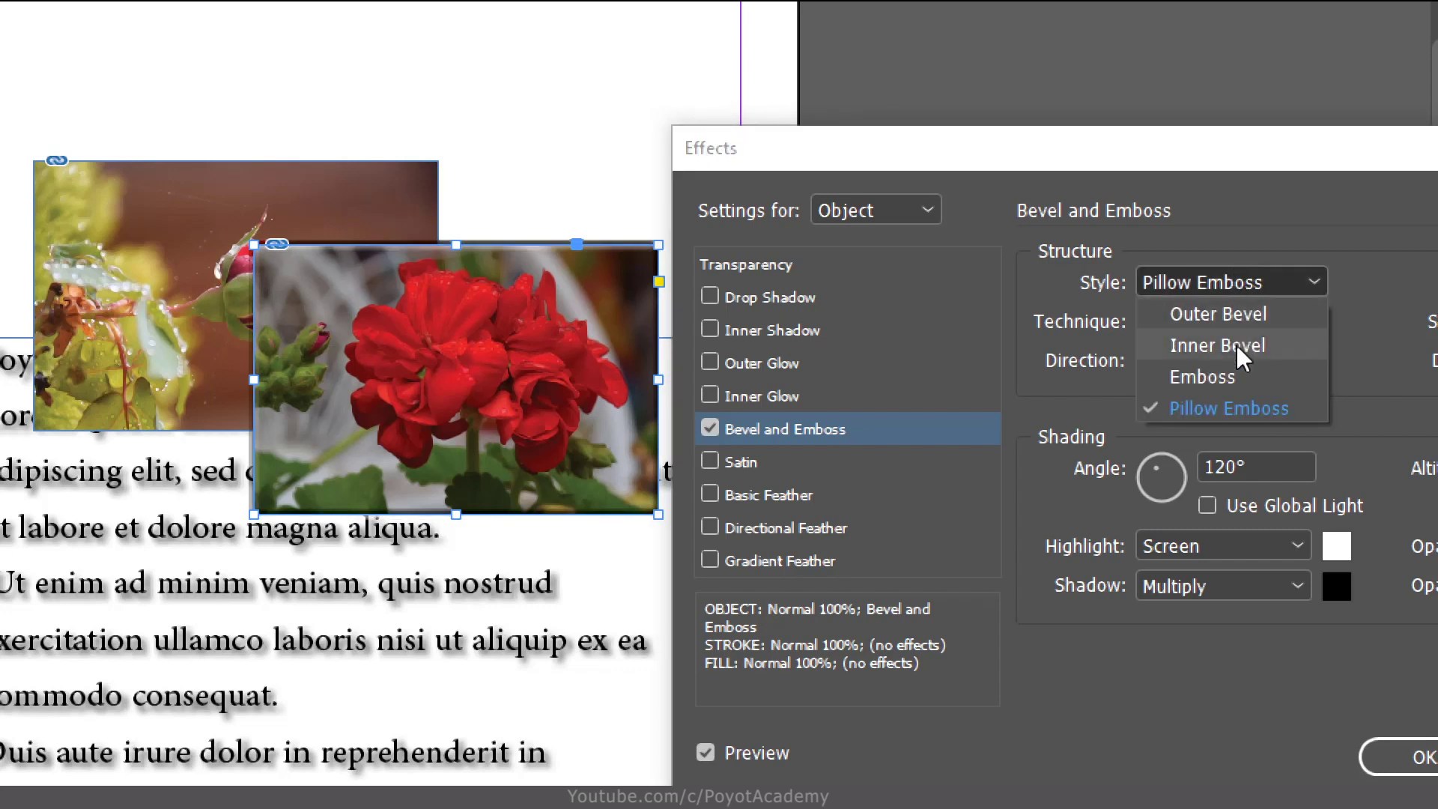
left_click(1244, 358)
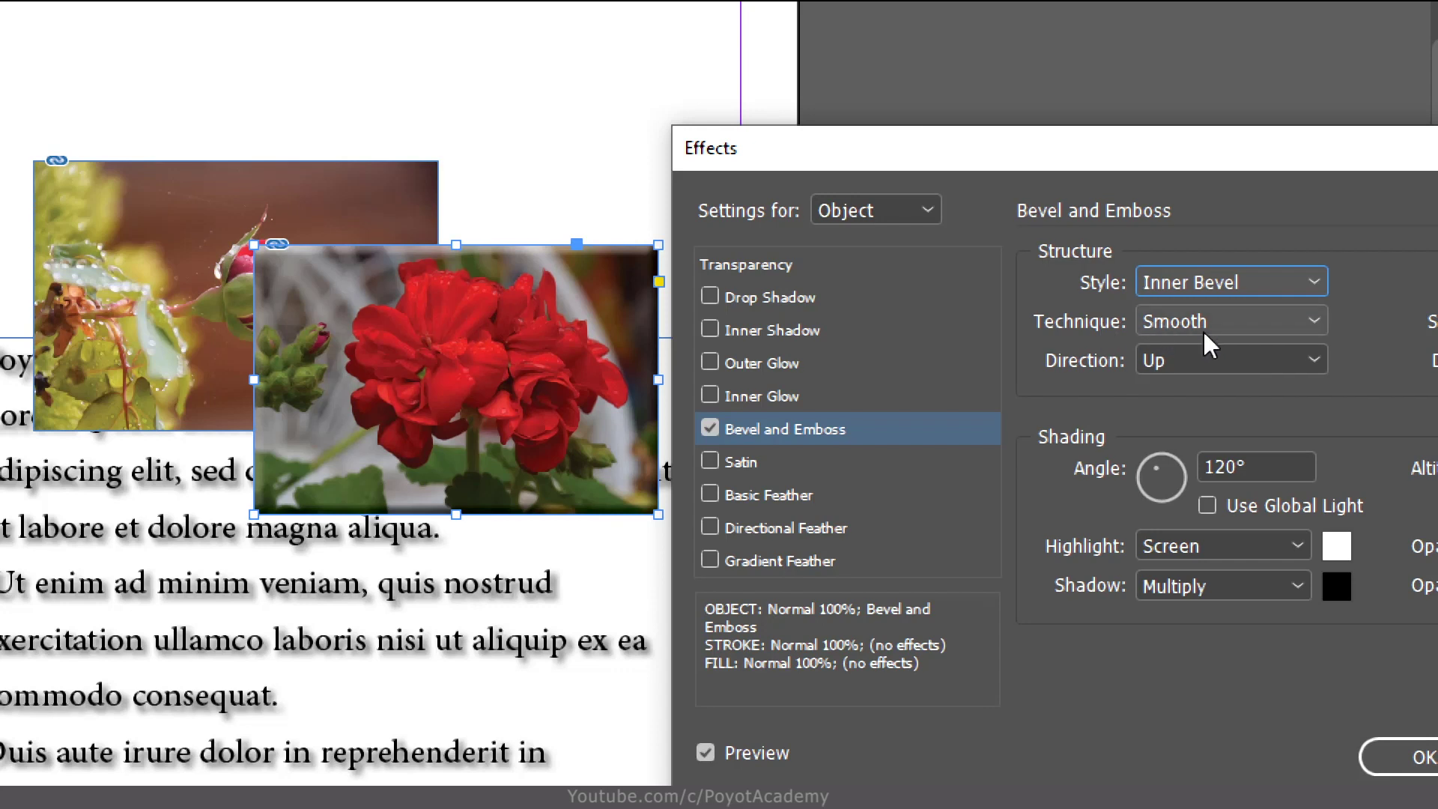
Compare the Chisel Hard, Chisel Soft and Smooth bevel techniques on the flower image and set the technique to Chisel Hard.
left_click(1229, 320)
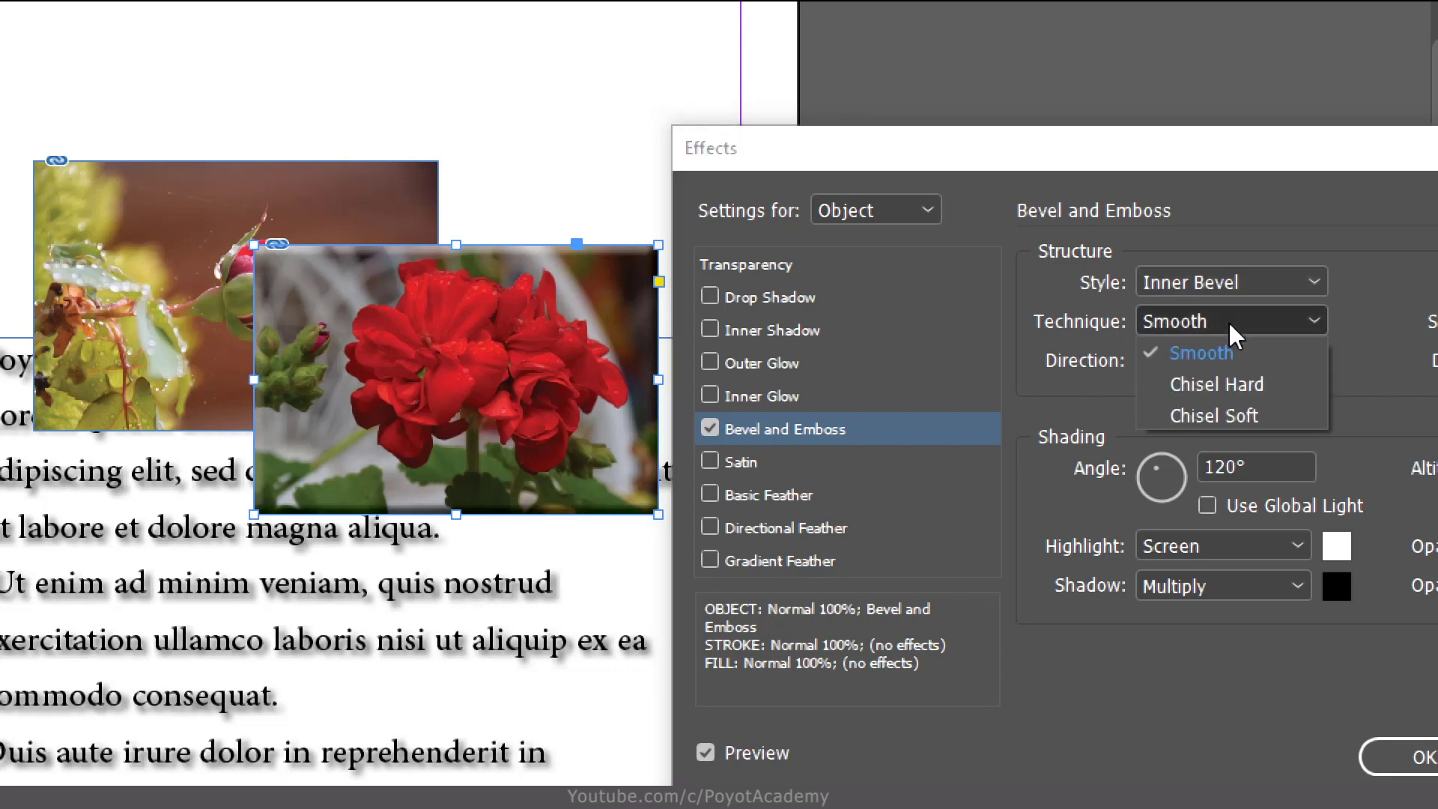
left_click(1253, 396)
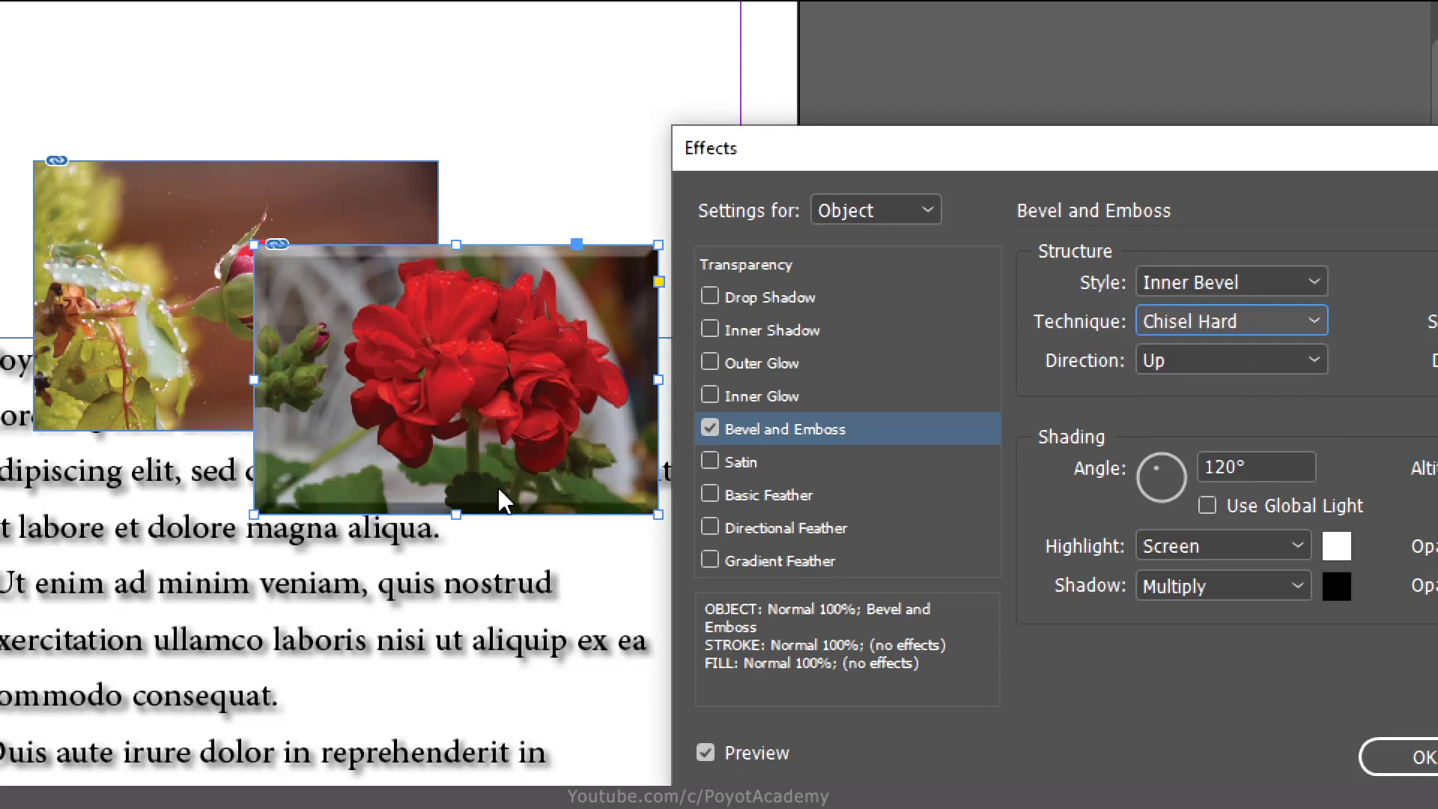
left_click(1205, 321)
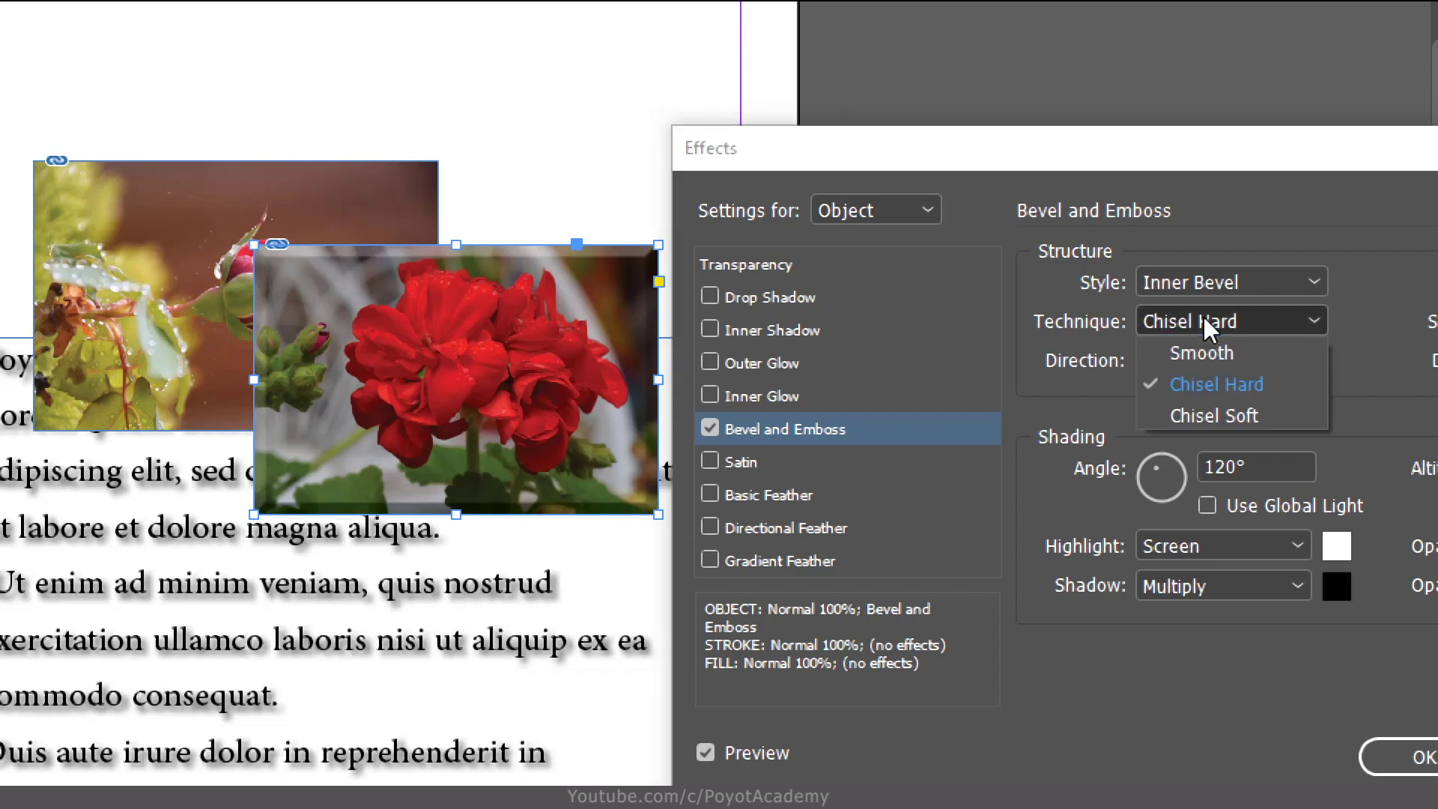
left_click(1210, 413)
left_click(1243, 320)
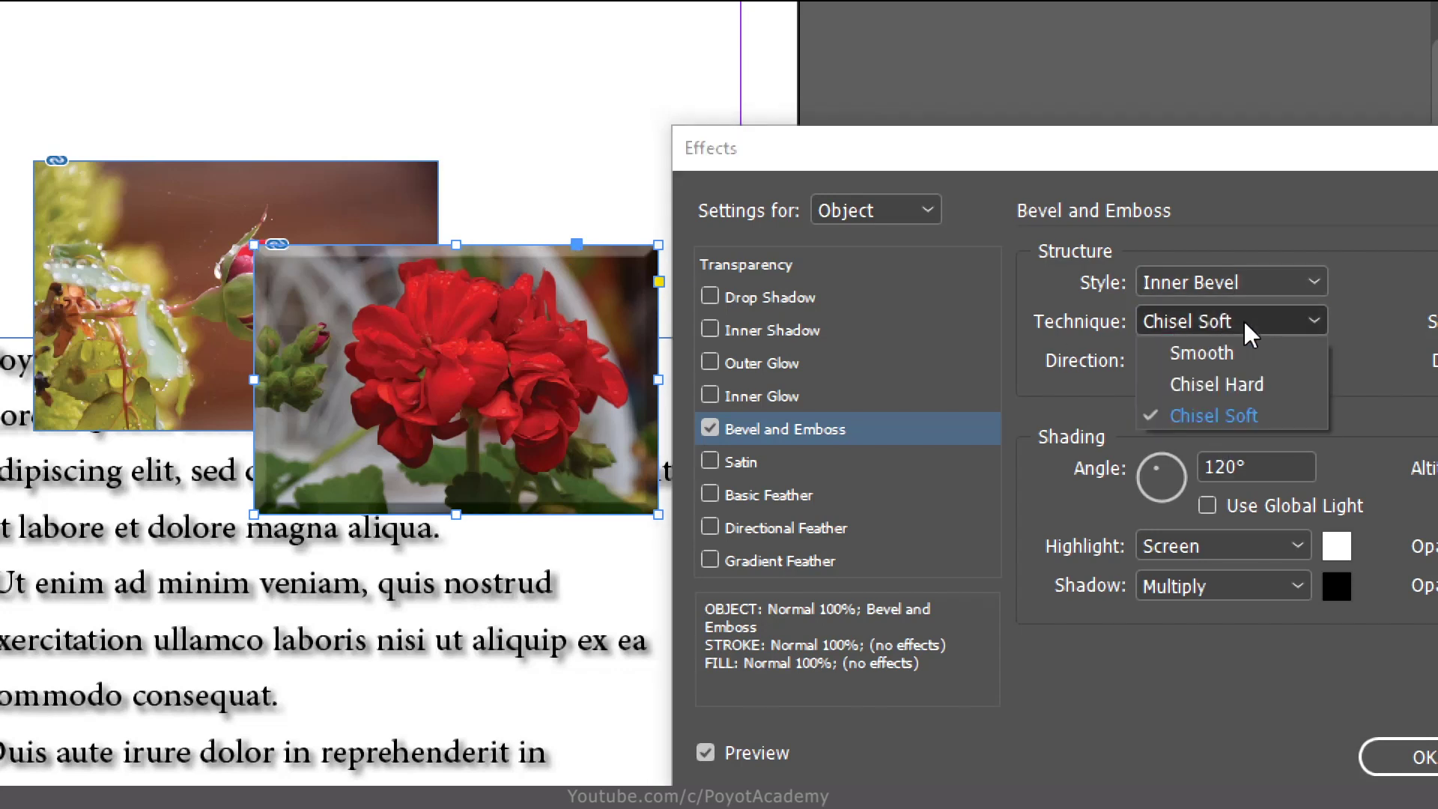
left_click(1224, 353)
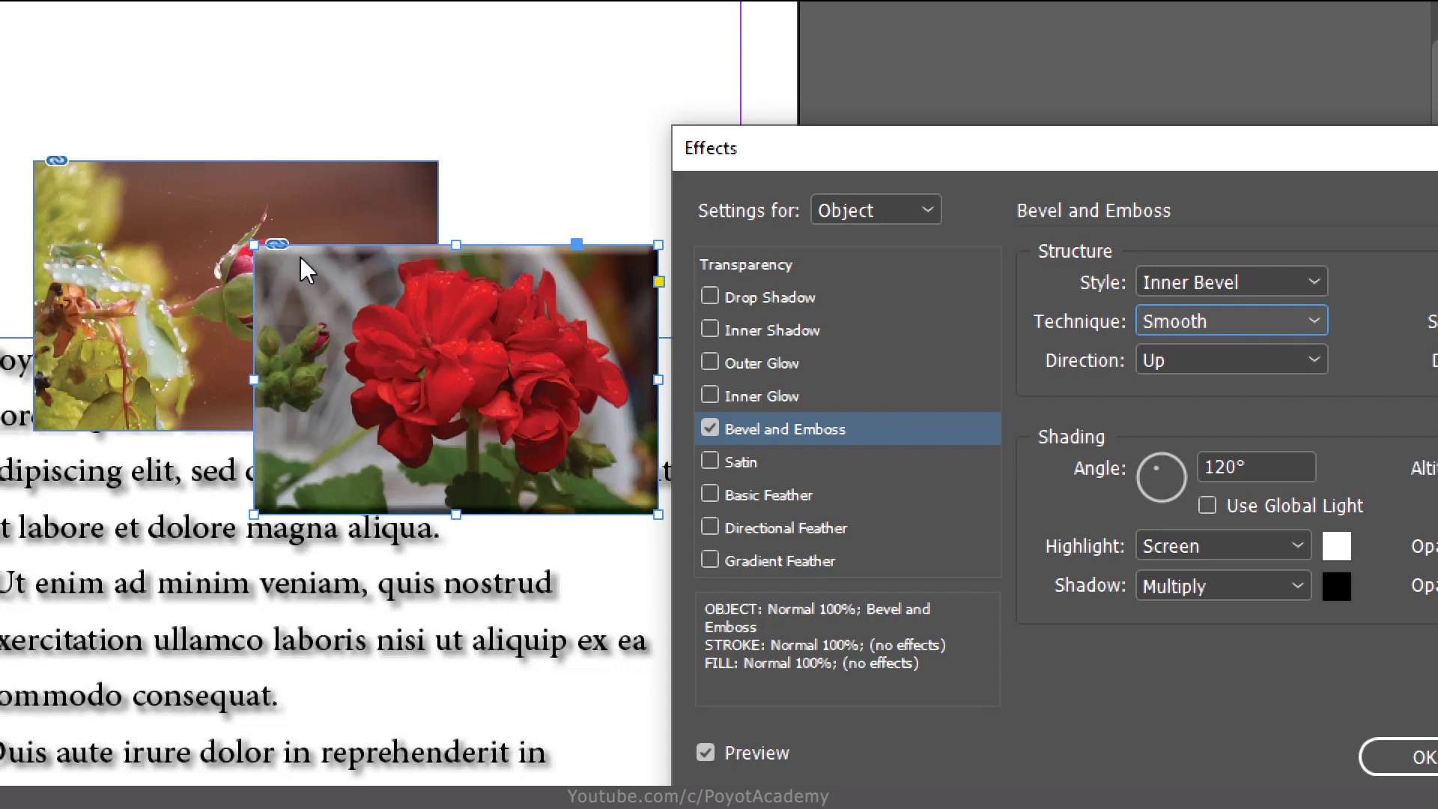
left_click(1300, 320)
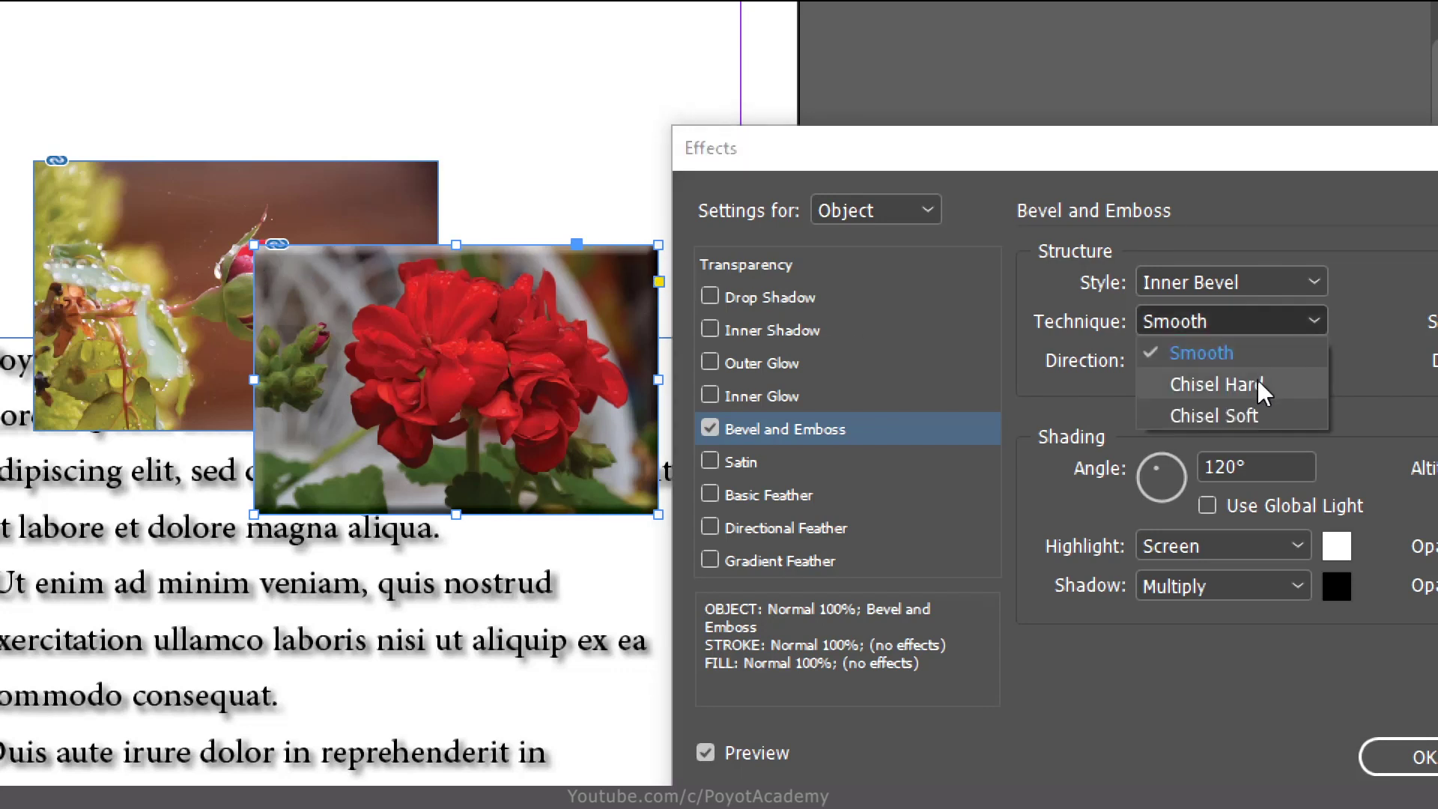
left_click(1279, 381)
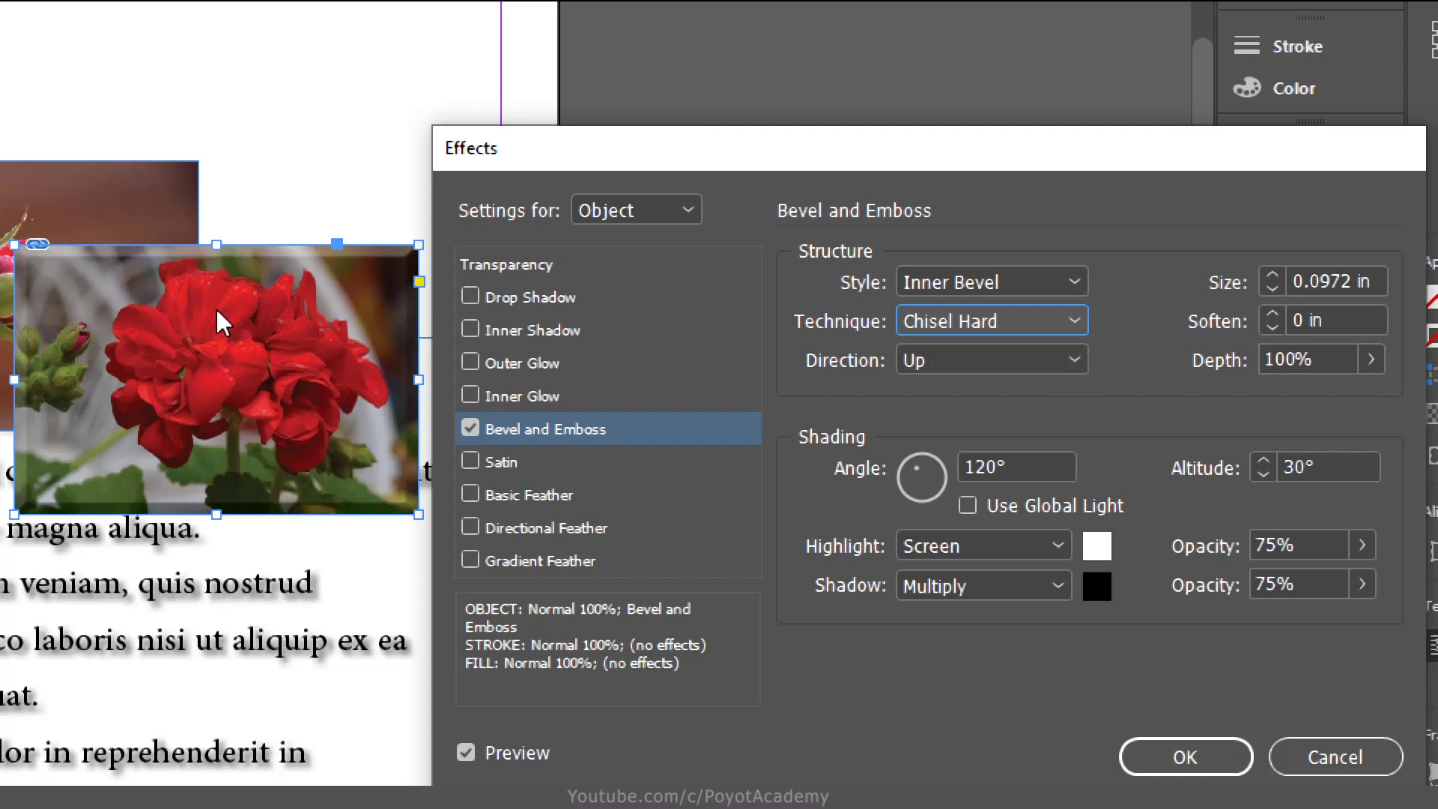
Try the Down direction for the flower image's bevel and set the direction back to Up.
left_click(1016, 361)
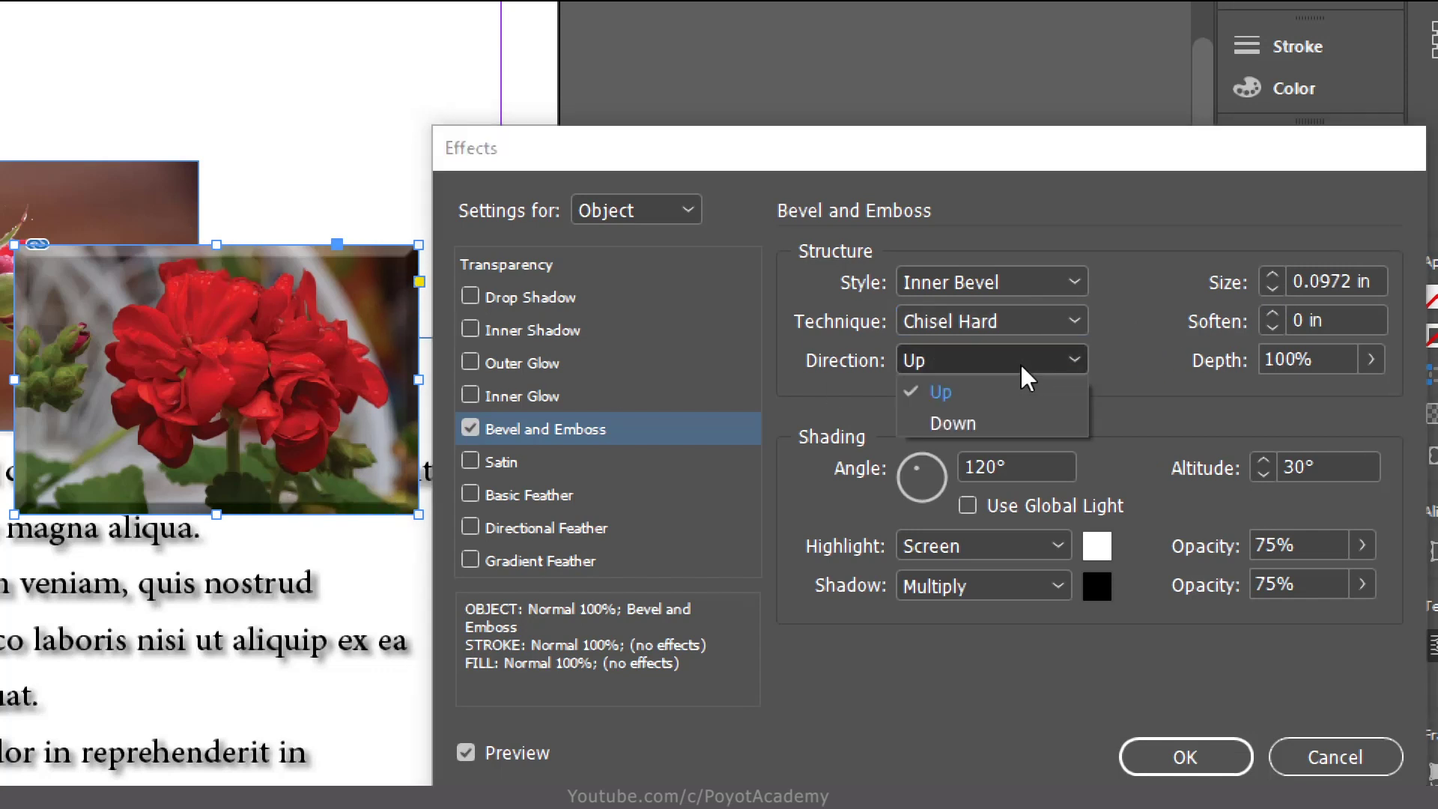
left_click(988, 425)
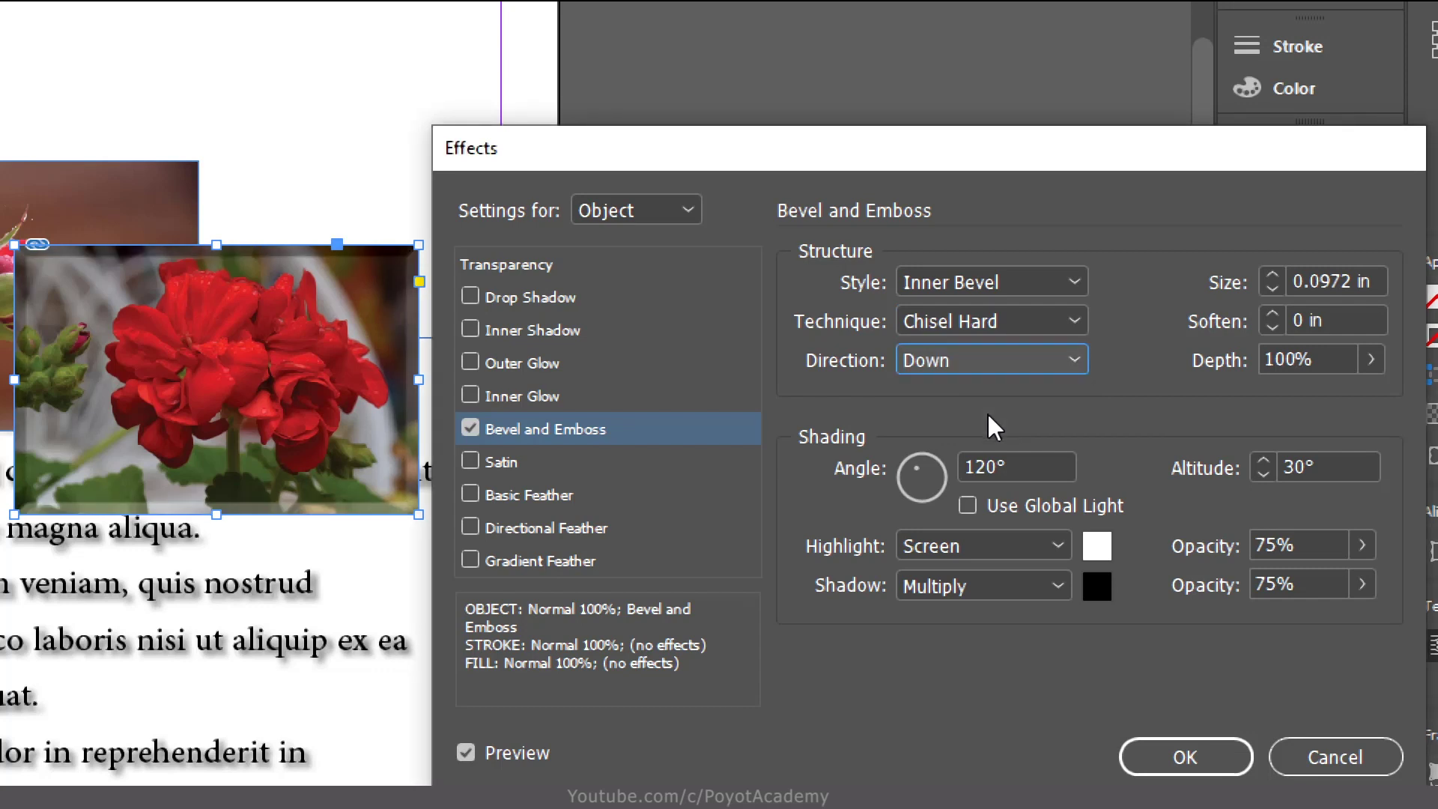
left_click(986, 360)
left_click(995, 388)
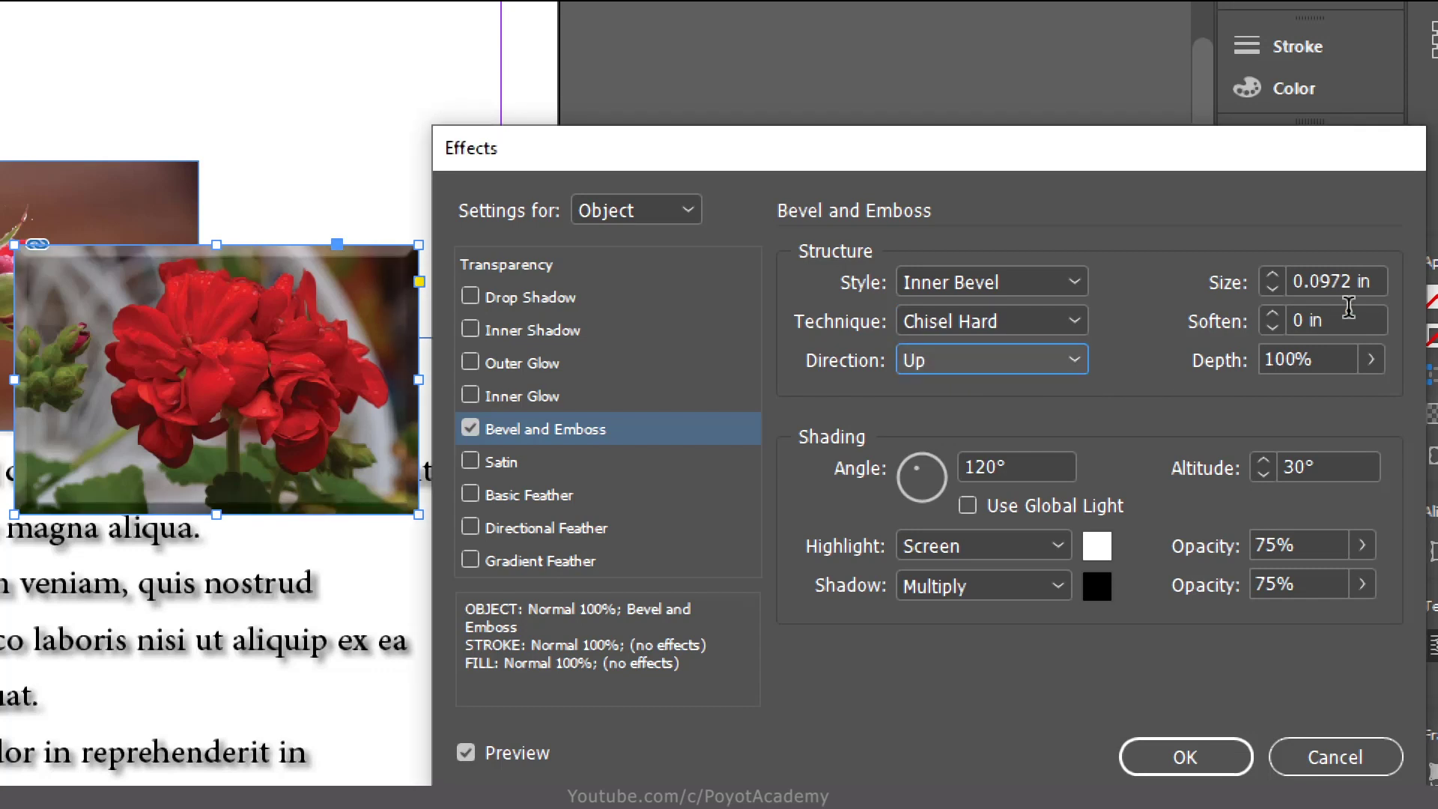
Try larger bevel sizes on the flower image and set the size to 0.125 in.
left_click(1278, 272)
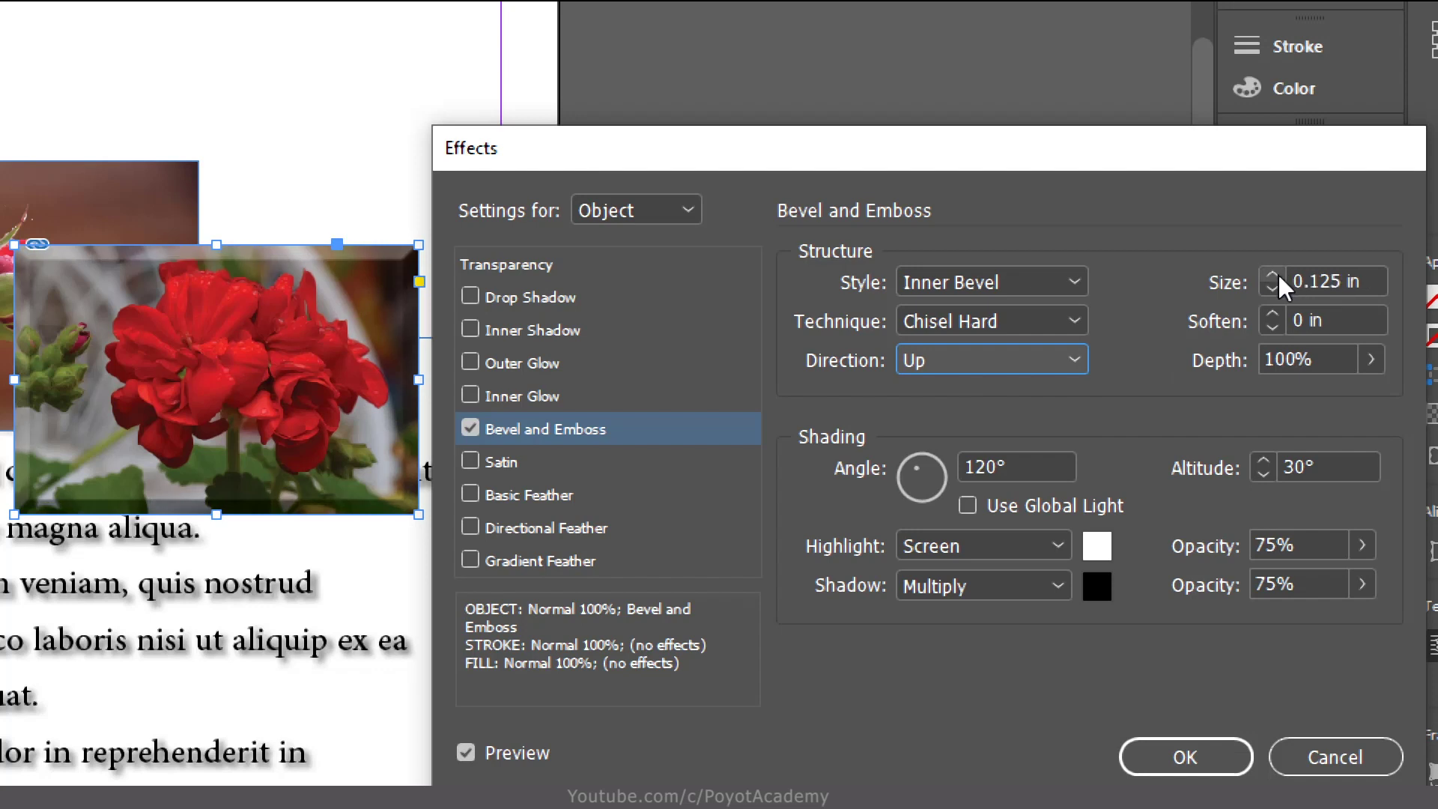
left_click(1278, 272)
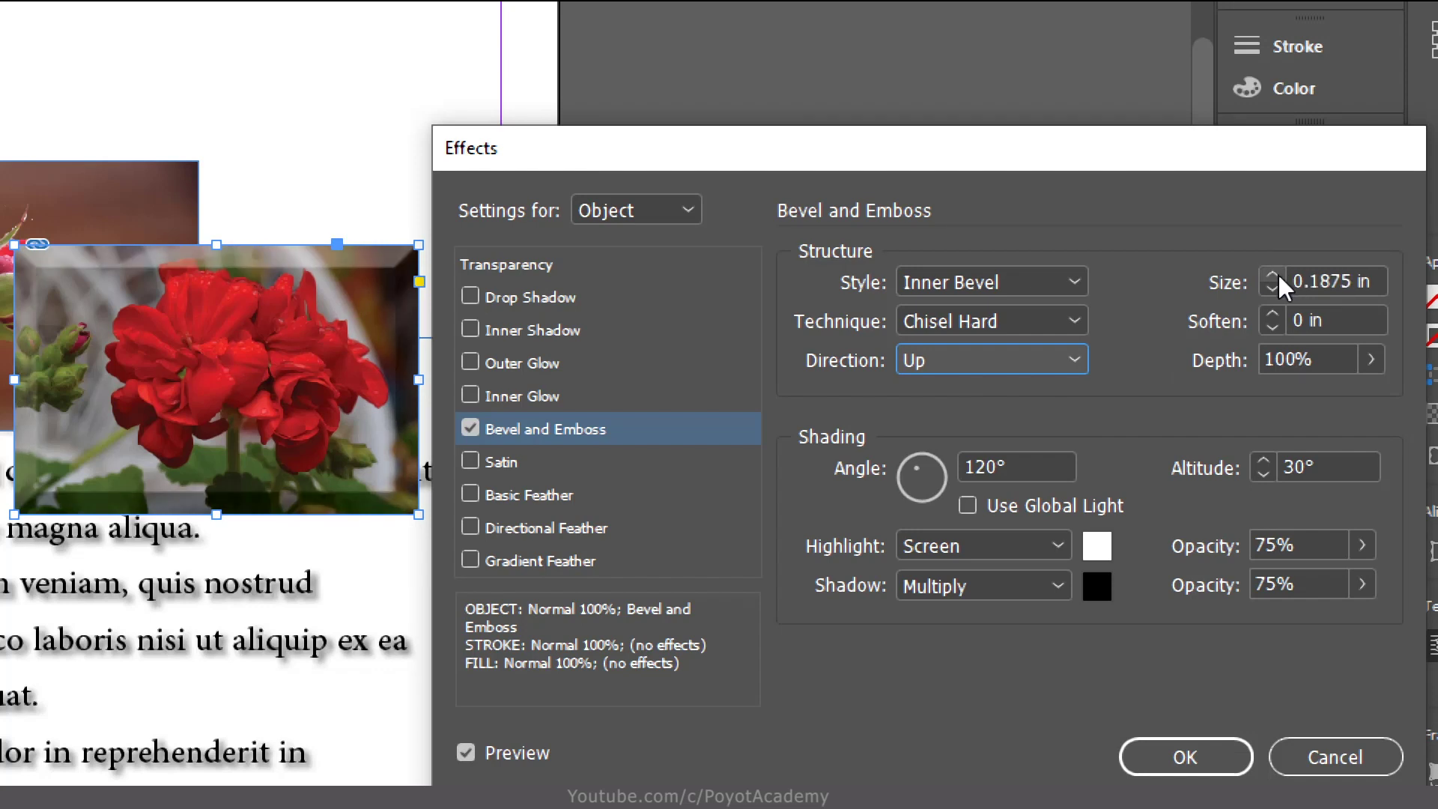
left_click(1273, 288)
left_click(1271, 274)
left_click(1269, 292)
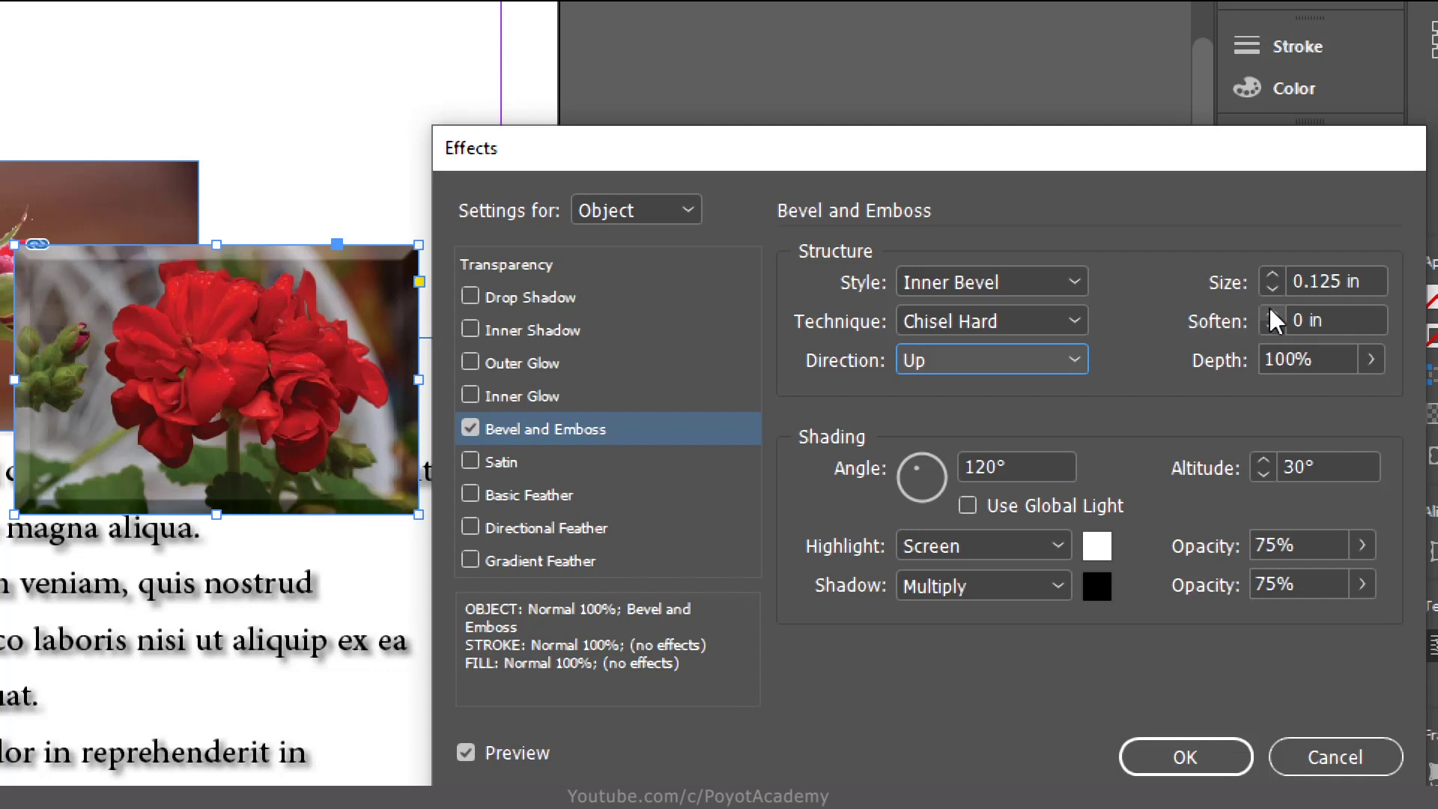
Try softening the flower image's bevel up to 0.4375 in and reset Soften to 0 in.
left_click(1271, 312)
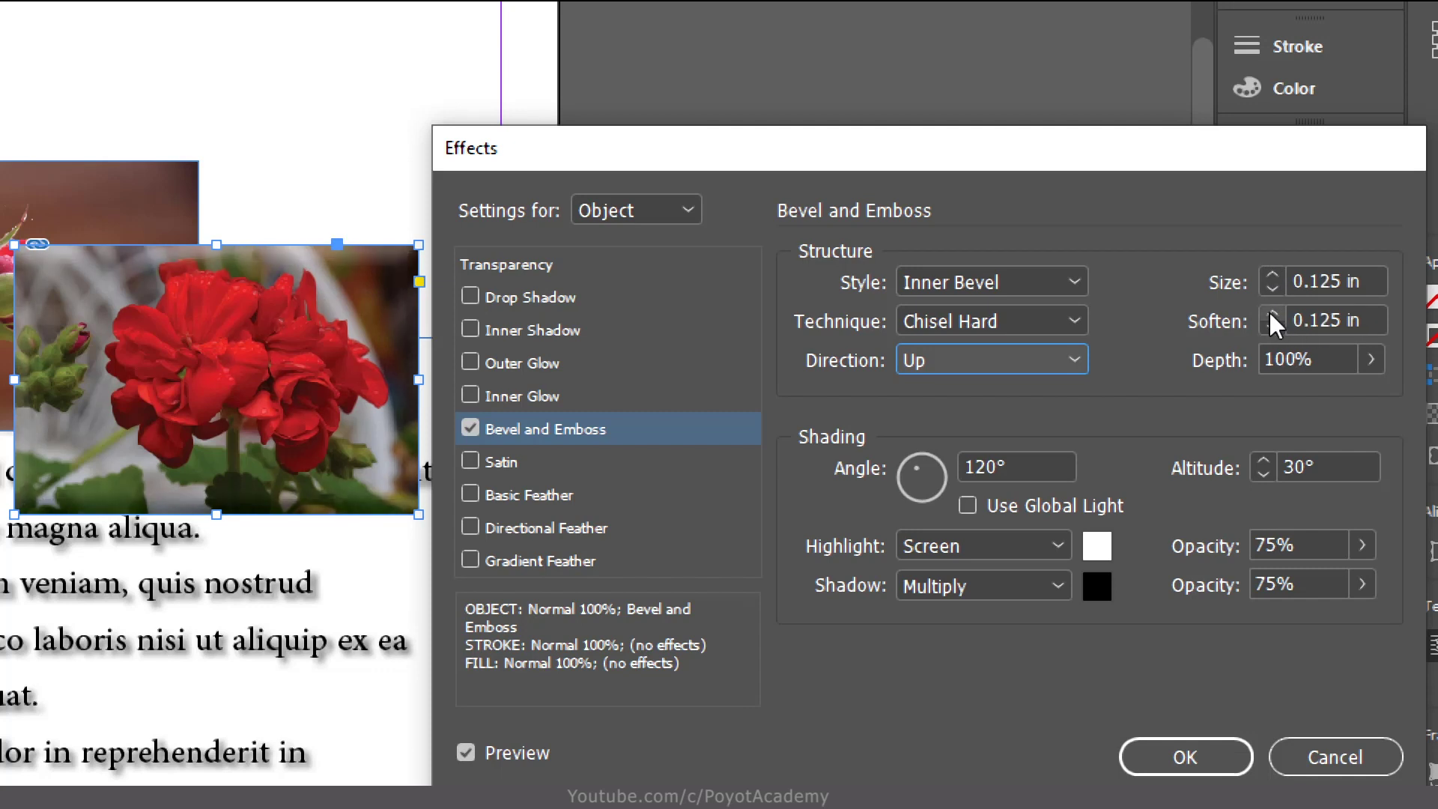
left_click(1271, 314)
left_click(1270, 316)
left_click(1268, 315)
left_click(1268, 316)
left_click(1268, 315)
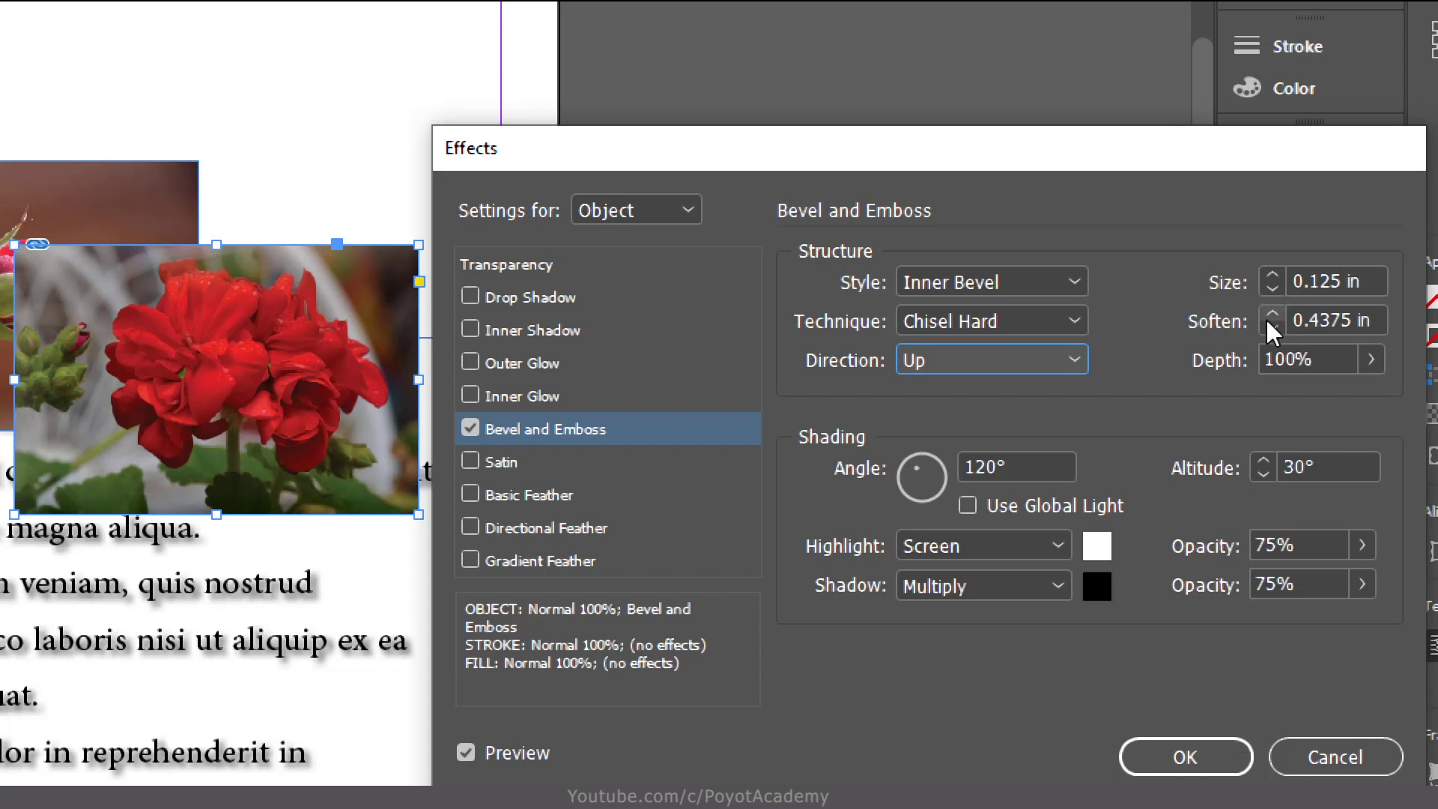
left_click(1272, 323)
left_click(1272, 322)
left_click(1273, 324)
left_click(1273, 324)
left_click(1274, 324)
left_click(1274, 323)
left_click(1273, 324)
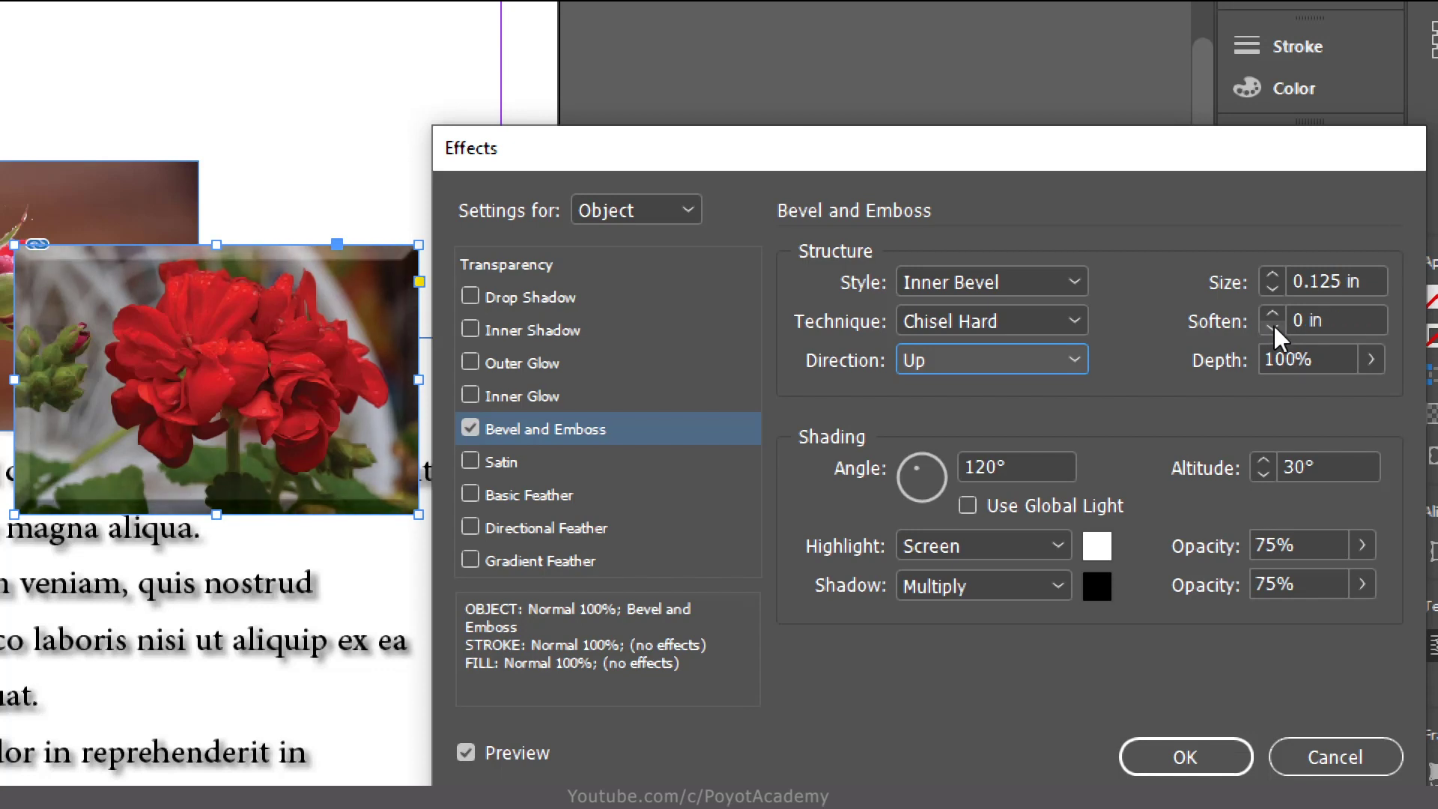
Try the depth adjustment for the flower image's bevel and leave Depth at 100%.
left_click(1371, 359)
mouse_move(1370, 391)
left_mouse_down()
mouse_move(1304, 403)
mouse_move(1243, 391)
mouse_move(1390, 399)
left_mouse_up()
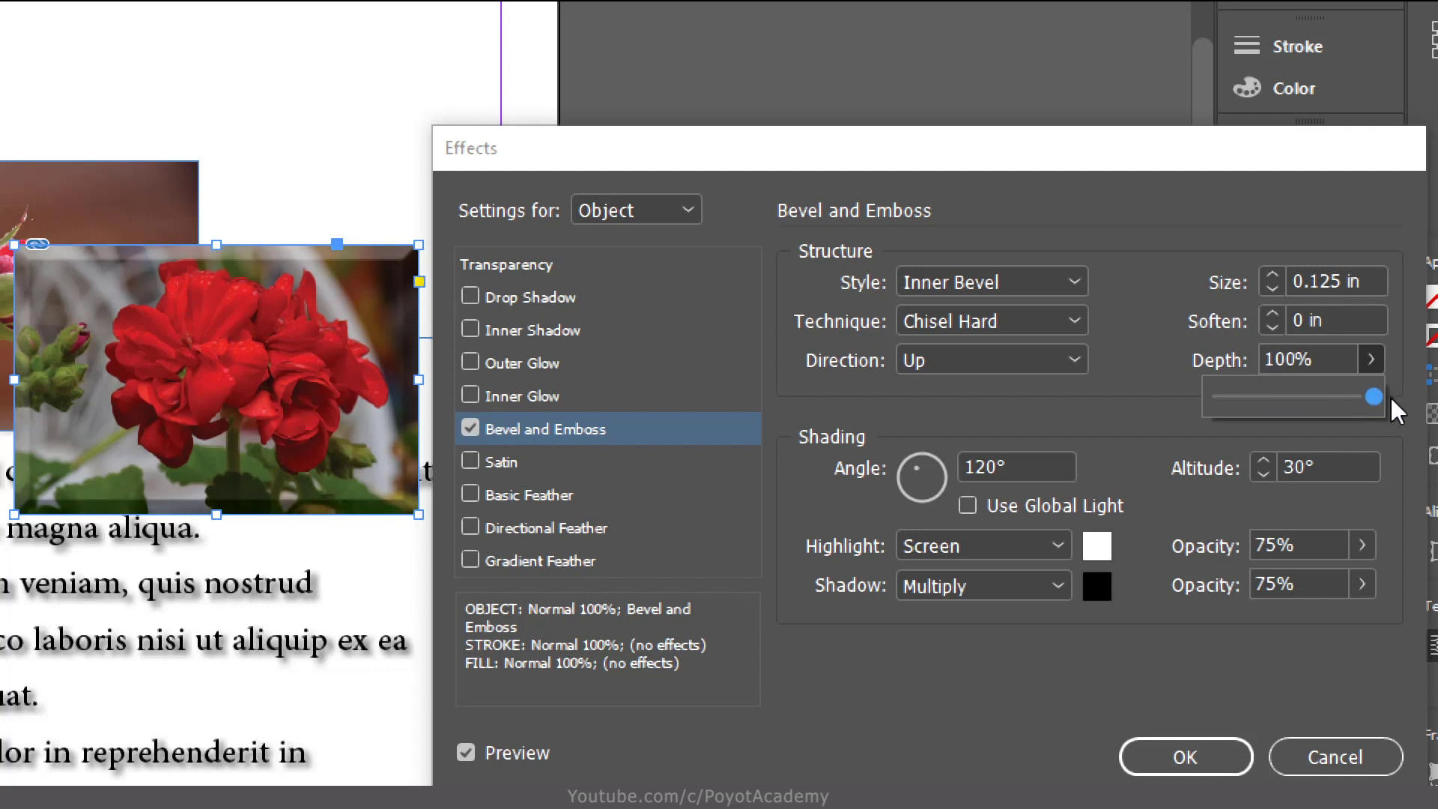
left_click(1368, 414)
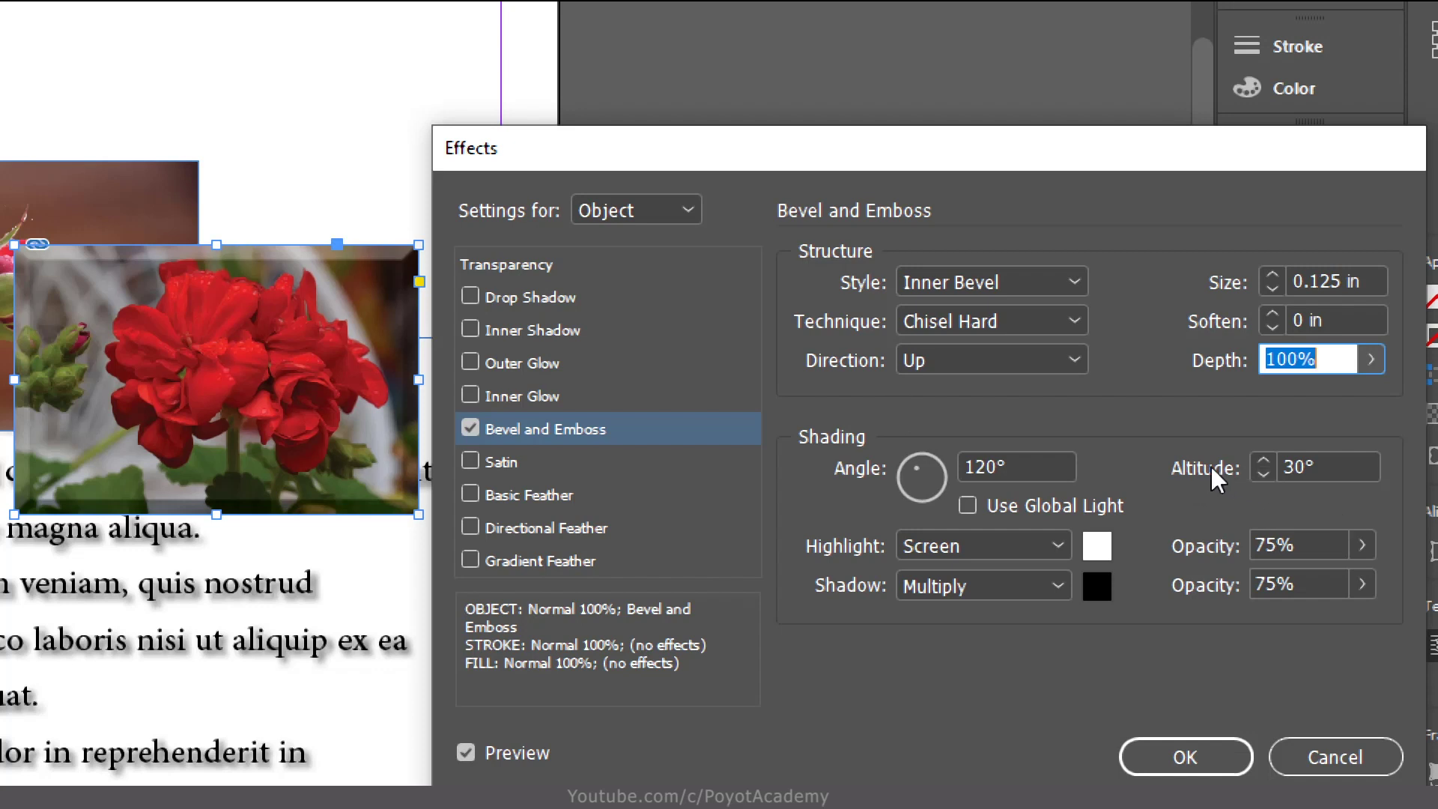
Try different shading altitudes for the flower image's bevel, ending at 20°.
left_click(1259, 460)
left_click(1258, 460)
left_click(1259, 460)
left_click(1265, 472)
left_click(1259, 460)
left_click(1258, 460)
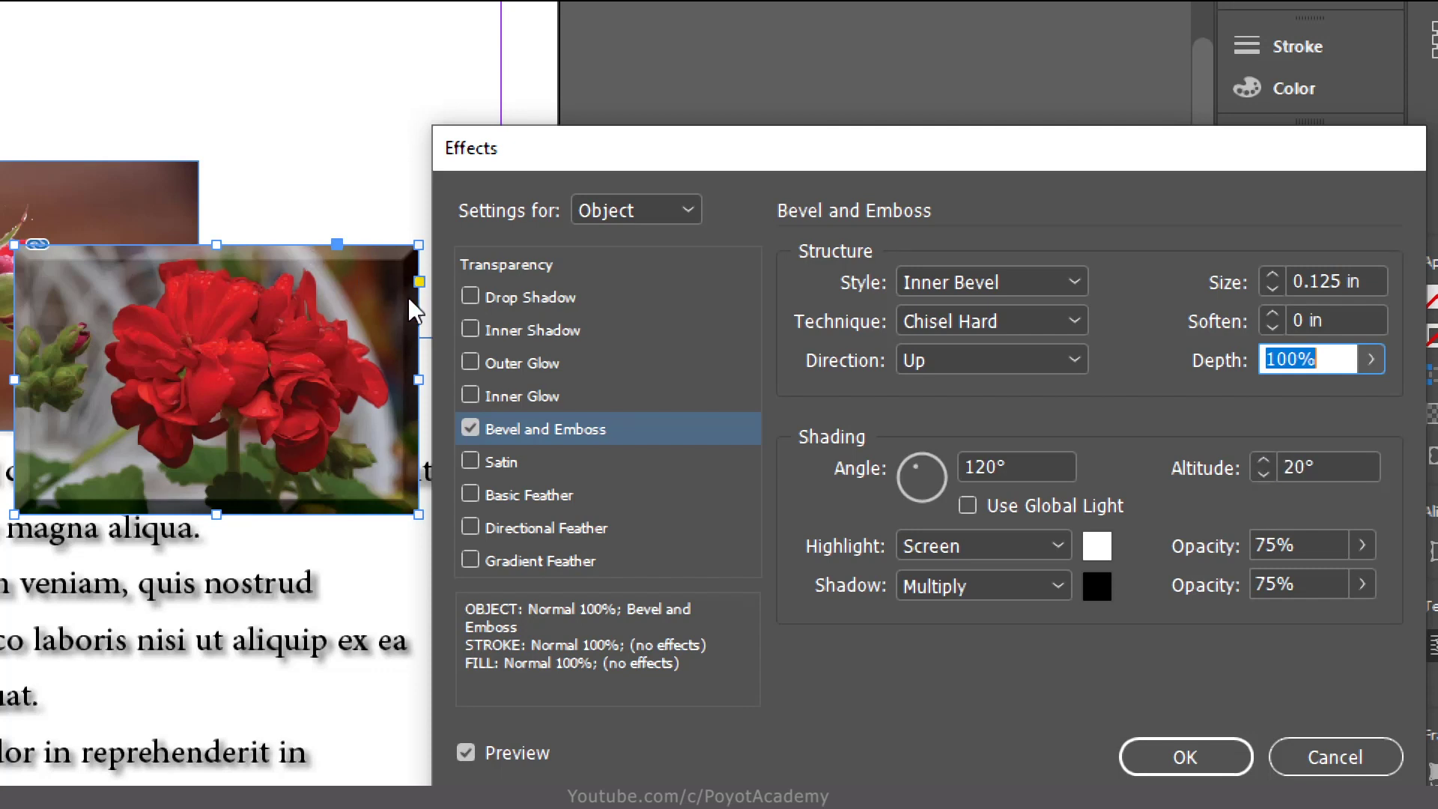
Set the bevel's shading altitude to 50° and its light angle to 83°.
left_click(1294, 466)
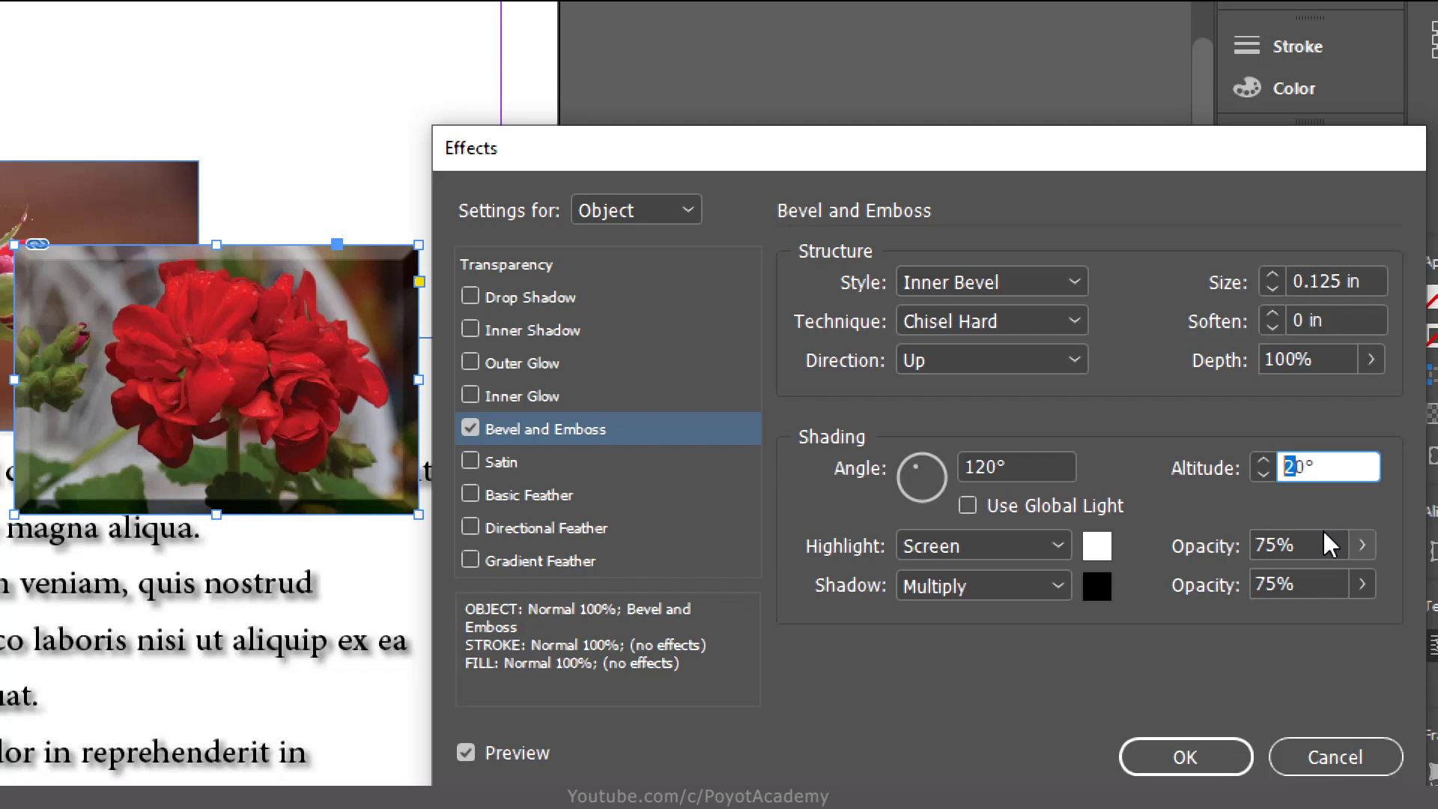
type("5")
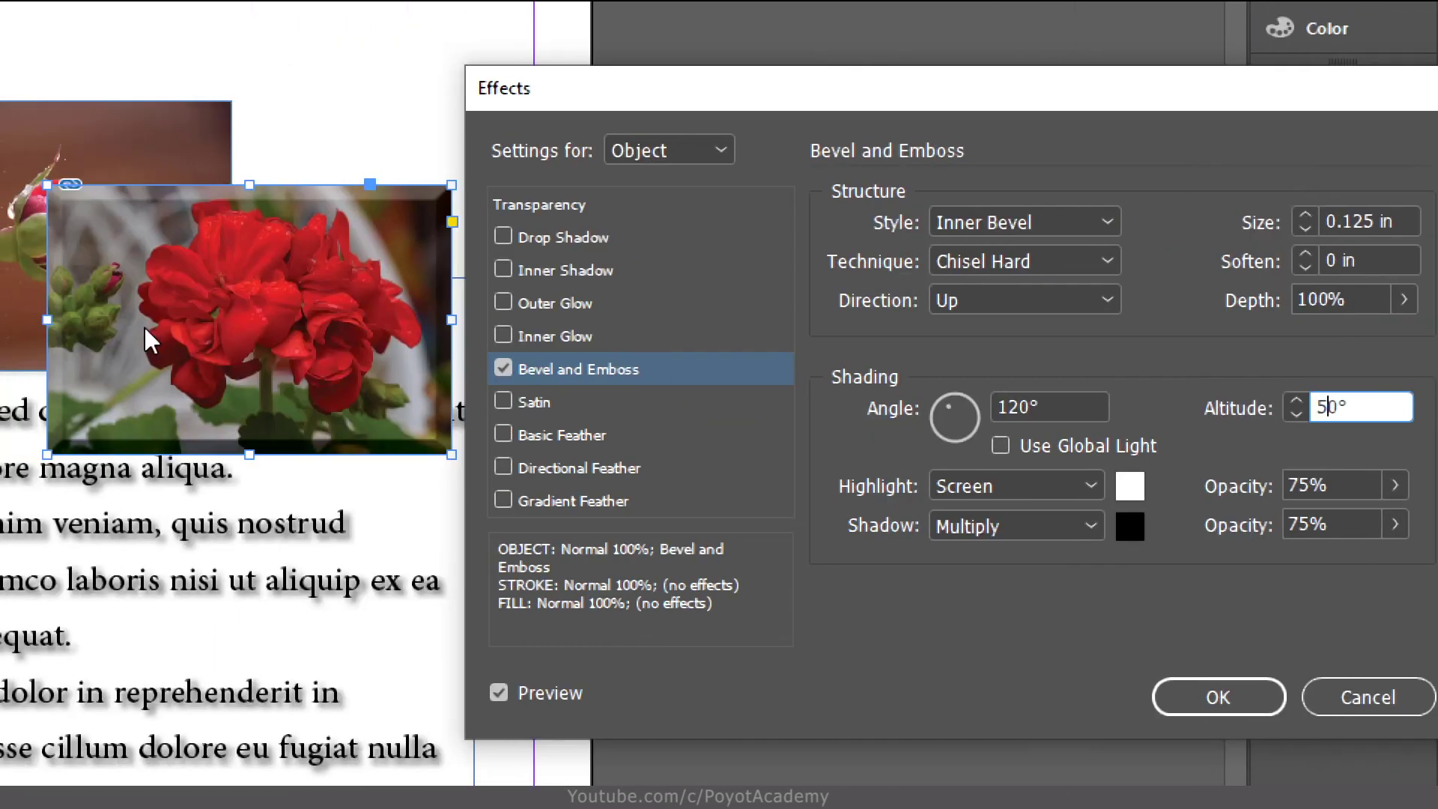
key("Tab")
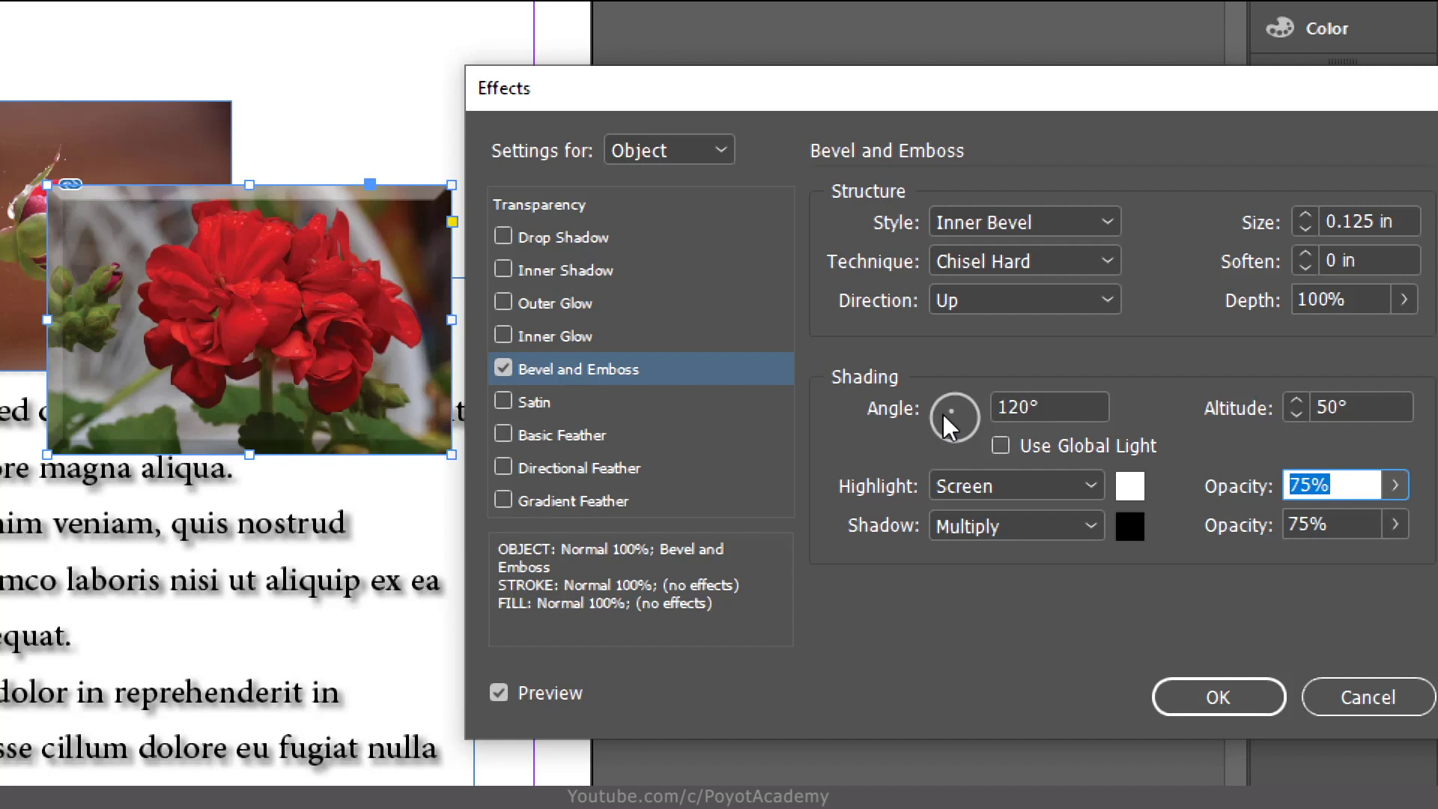
mouse_move(944, 405)
left_mouse_down()
mouse_move(950, 424)
mouse_move(957, 400)
mouse_move(934, 407)
mouse_move(940, 432)
mouse_move(960, 426)
mouse_move(944, 406)
mouse_move(963, 426)
mouse_move(941, 404)
mouse_move(995, 411)
mouse_move(966, 379)
mouse_move(957, 411)
left_mouse_up()
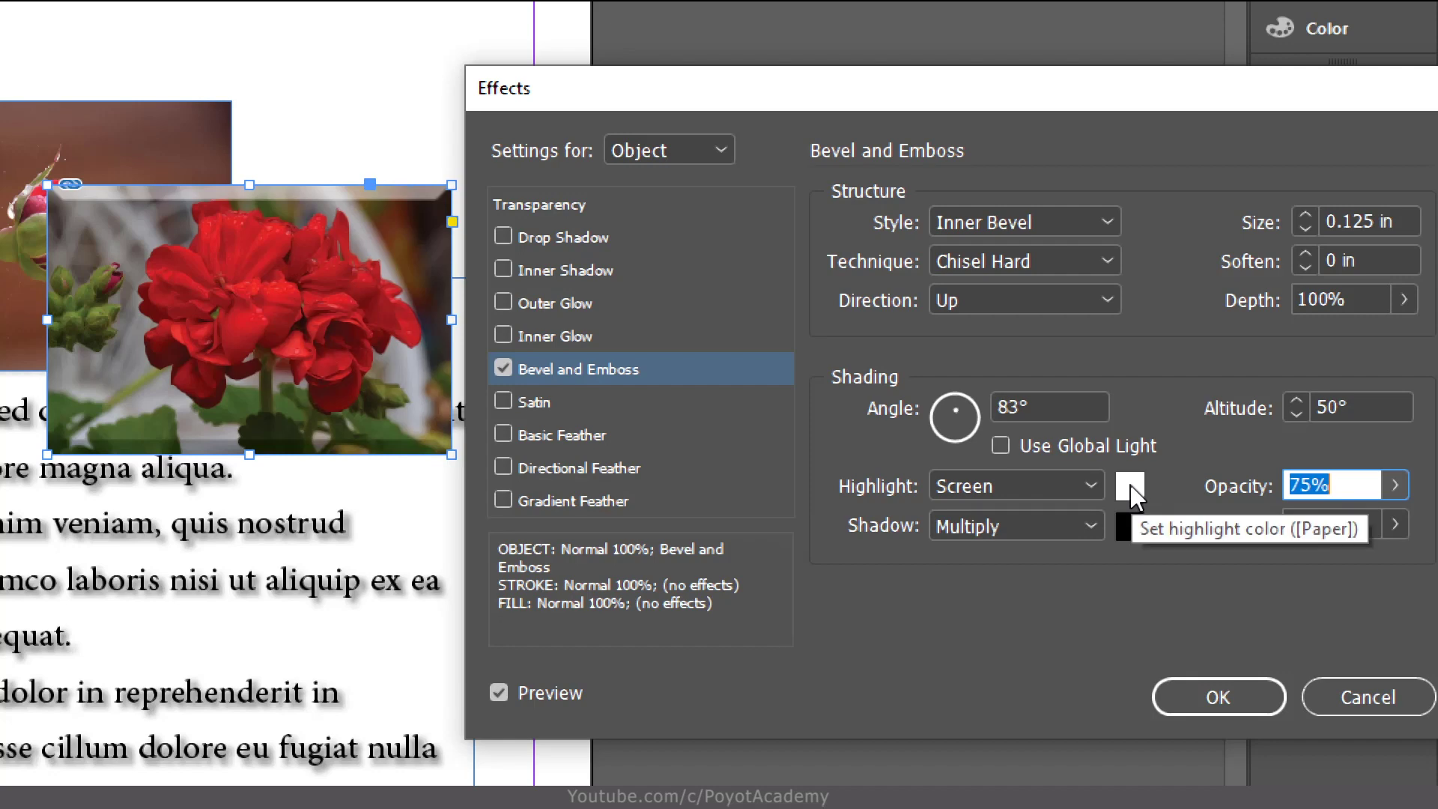
Set the bevel's highlight color to the C=100 M=0 Y=0 K=0 swatch and its shadow color to C=15 M=100 Y=100 K=0.
left_click(1131, 484)
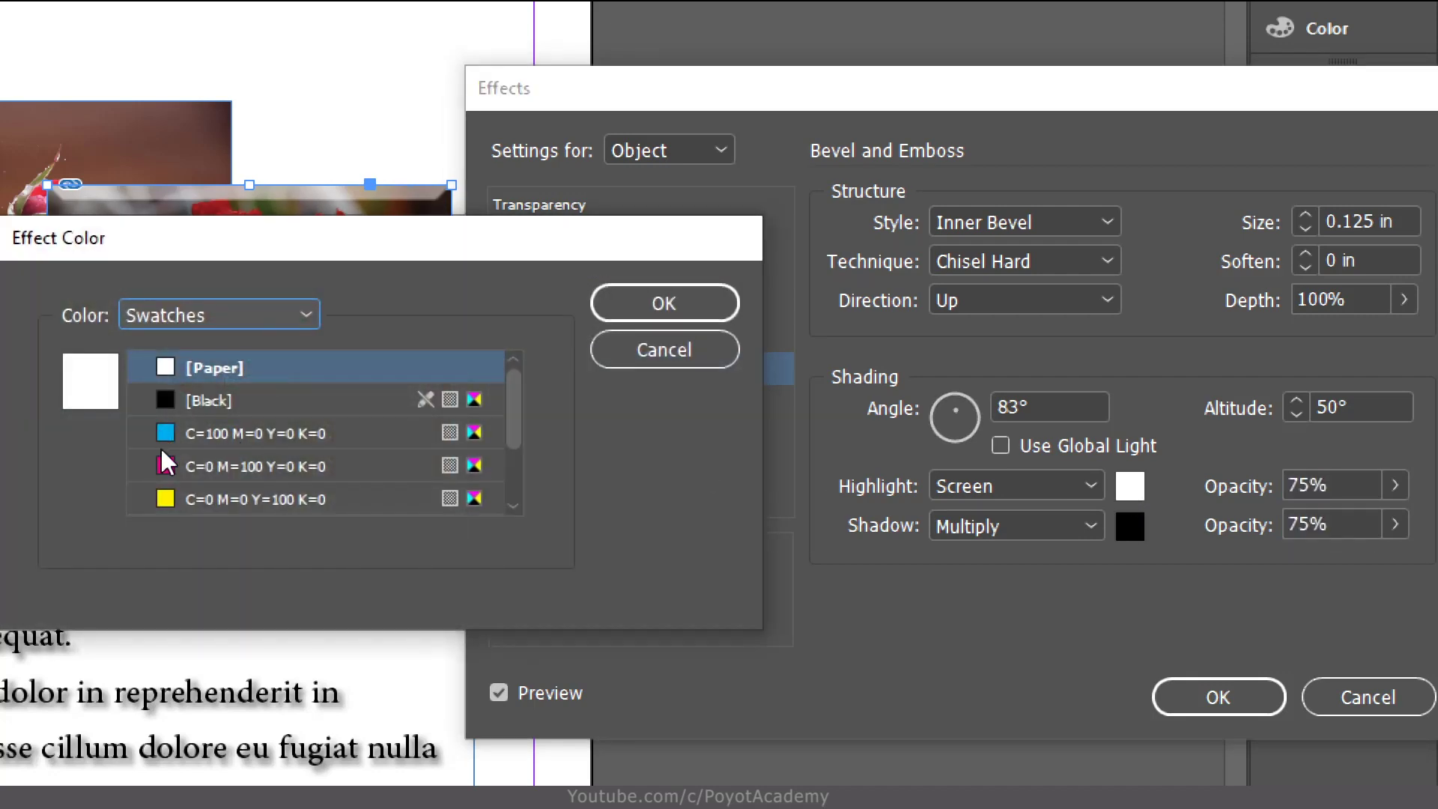
left_click(243, 435)
left_click(723, 311)
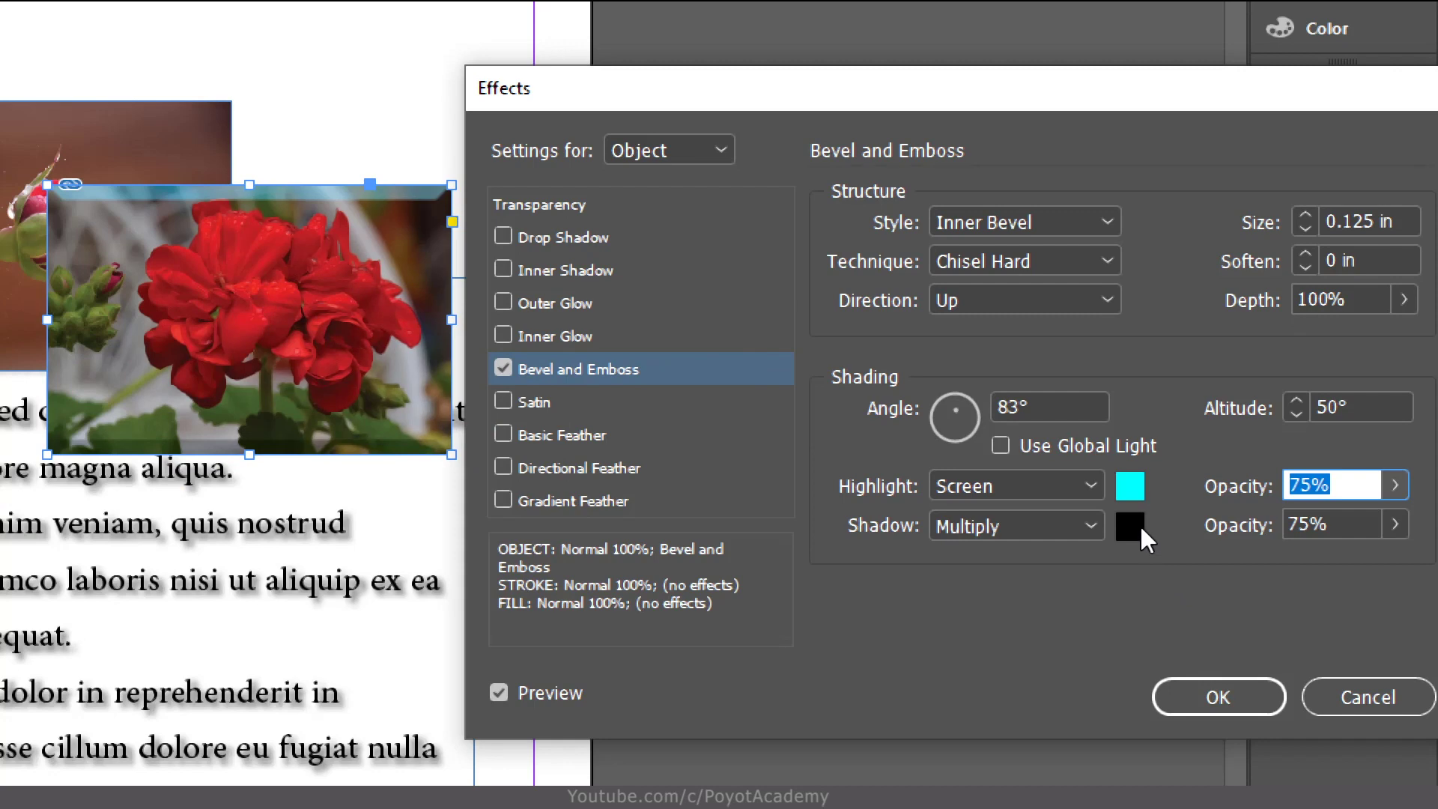
left_click(1131, 526)
scroll(225, 442, "down", 3)
left_click(223, 433)
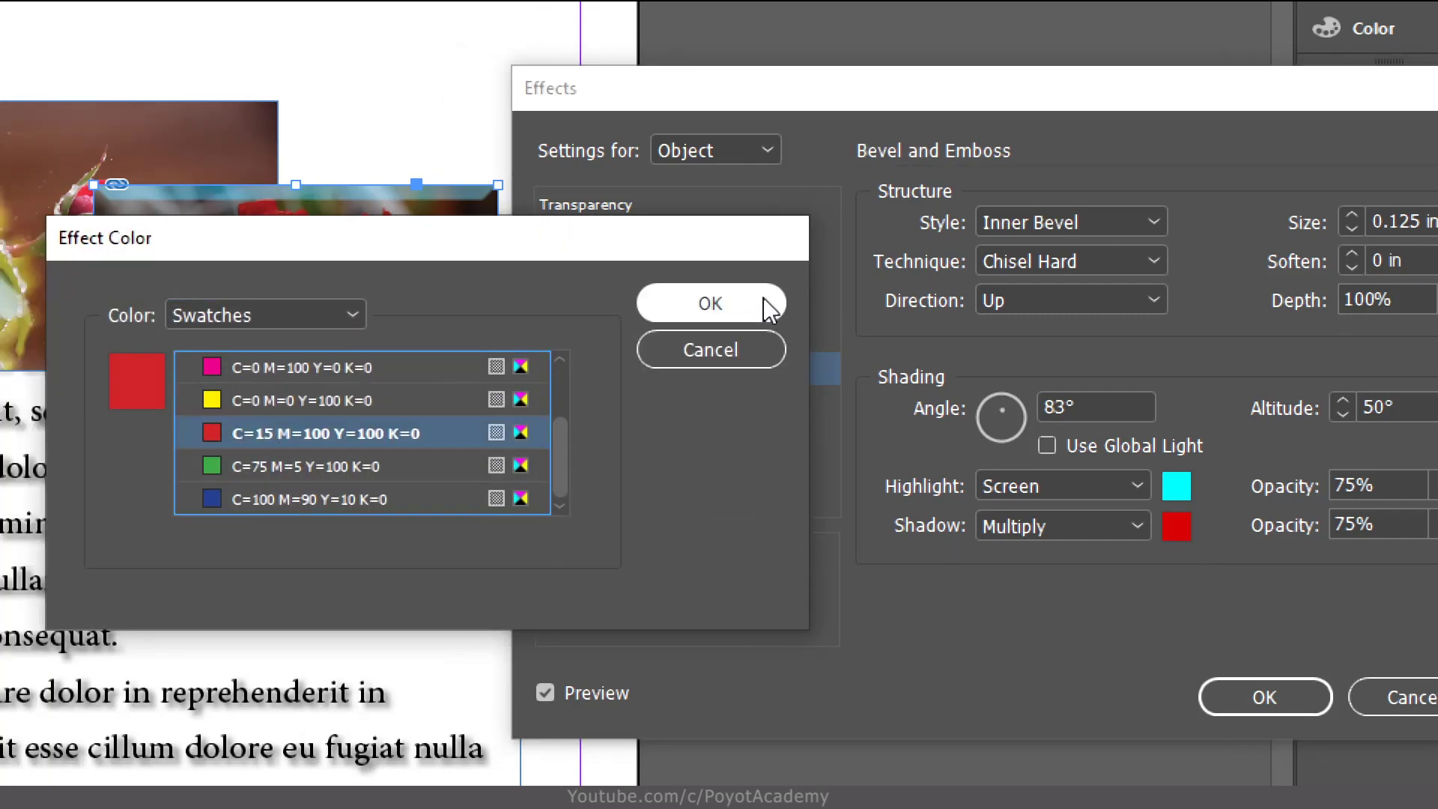
left_click(764, 301)
Set the bevel's shadow to Normal mode at 100% opacity and its highlight opacity to 38%.
left_click(1127, 523)
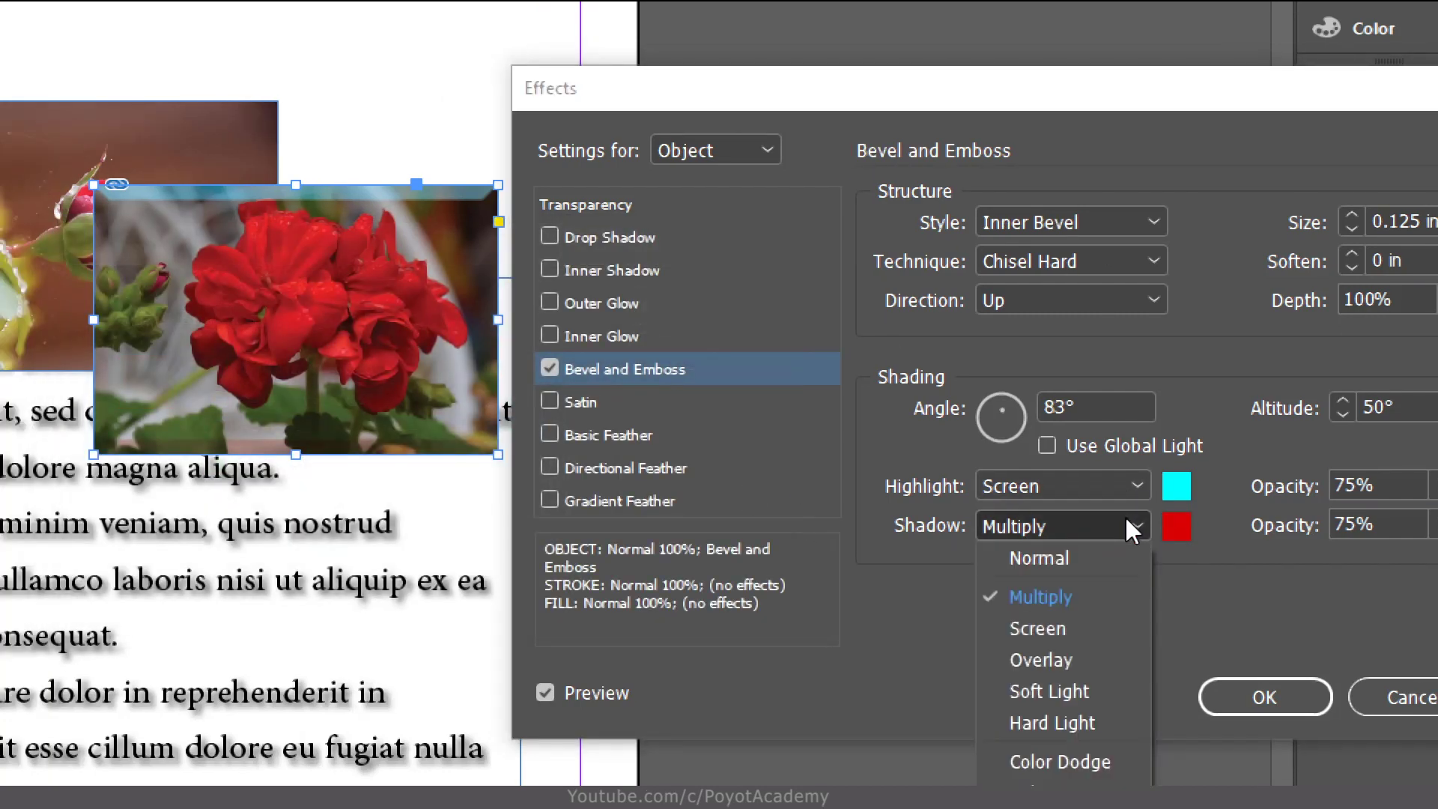
left_click(1066, 561)
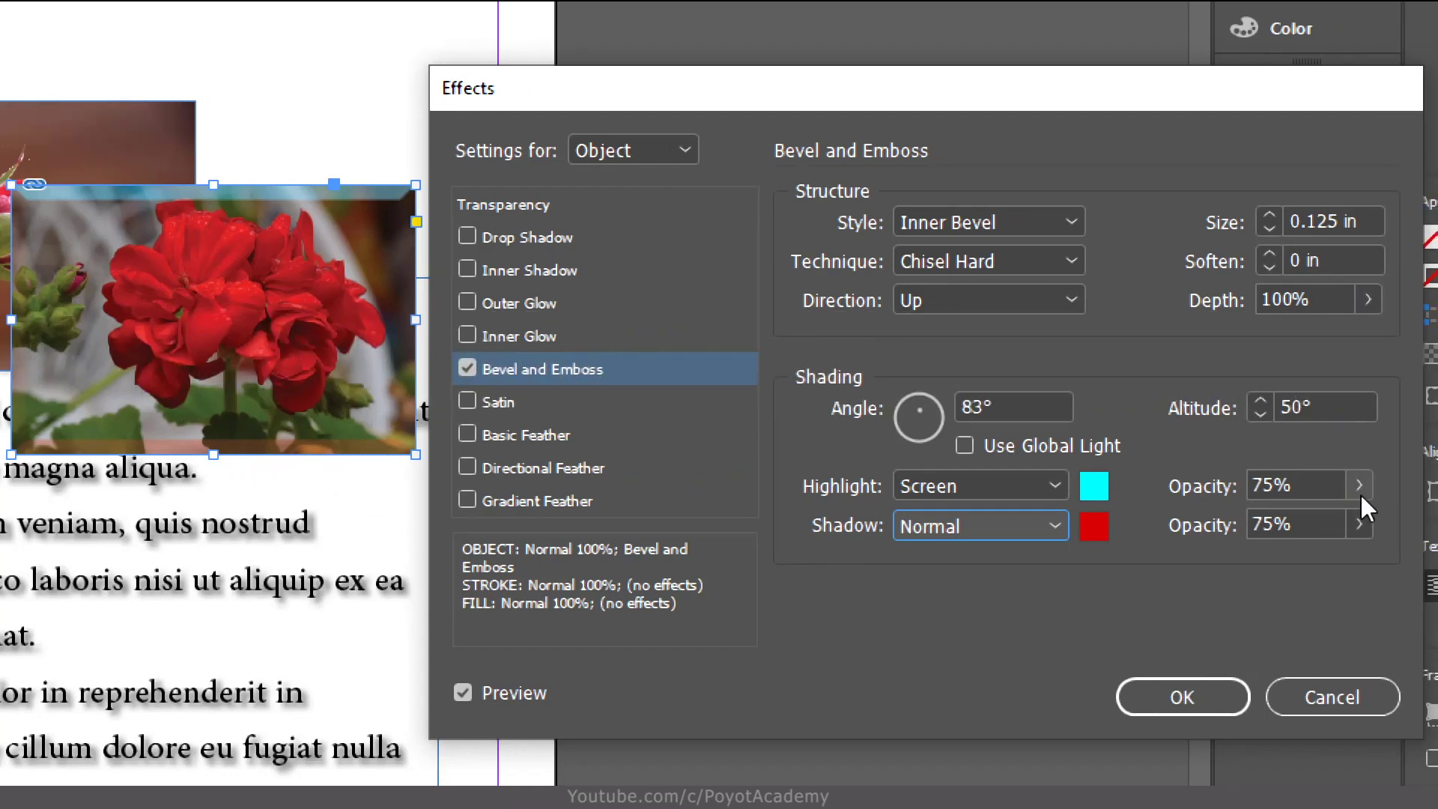
left_click(1359, 525)
left_click_drag(1320, 559, 1382, 547)
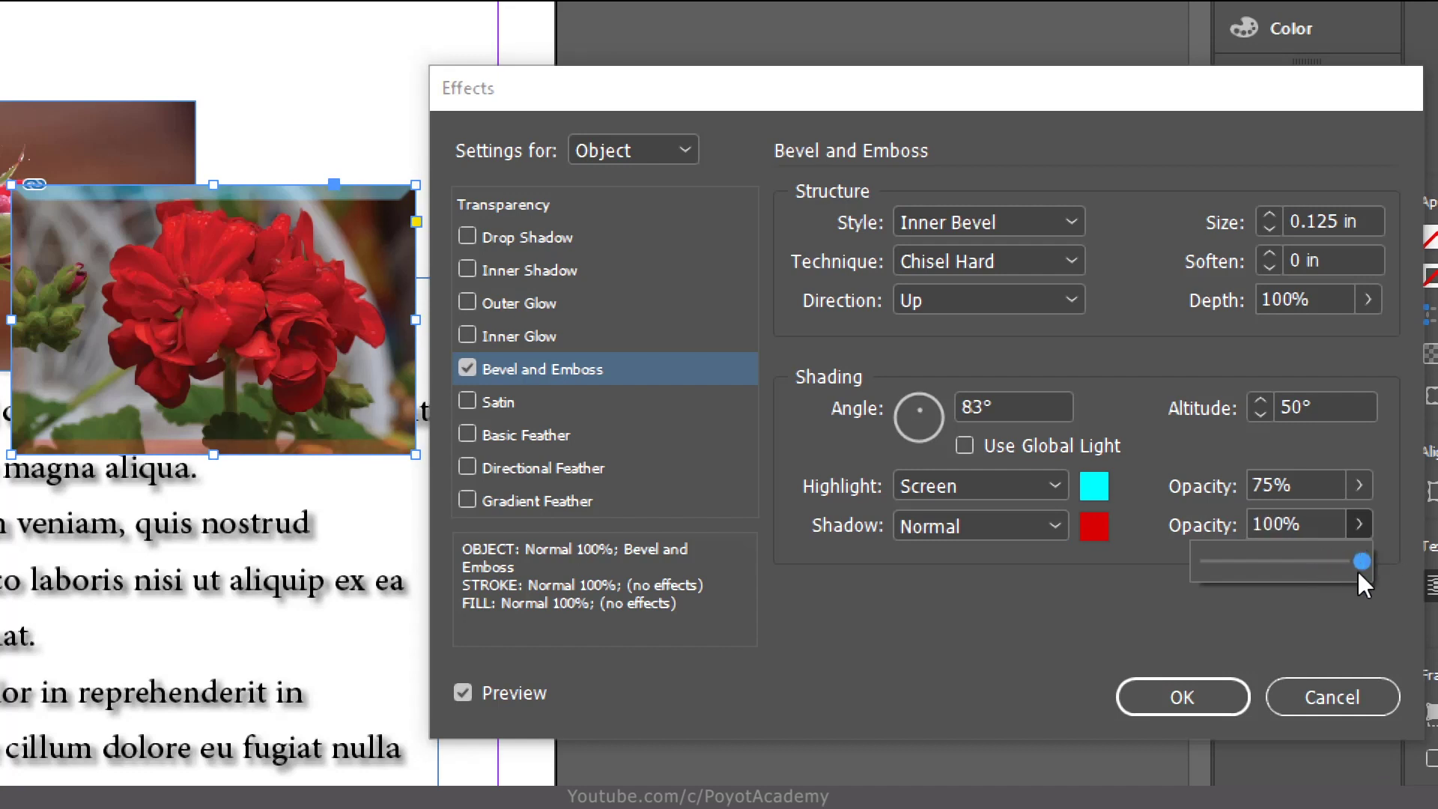
left_click(1359, 485)
left_click_drag(1322, 523, 1257, 530)
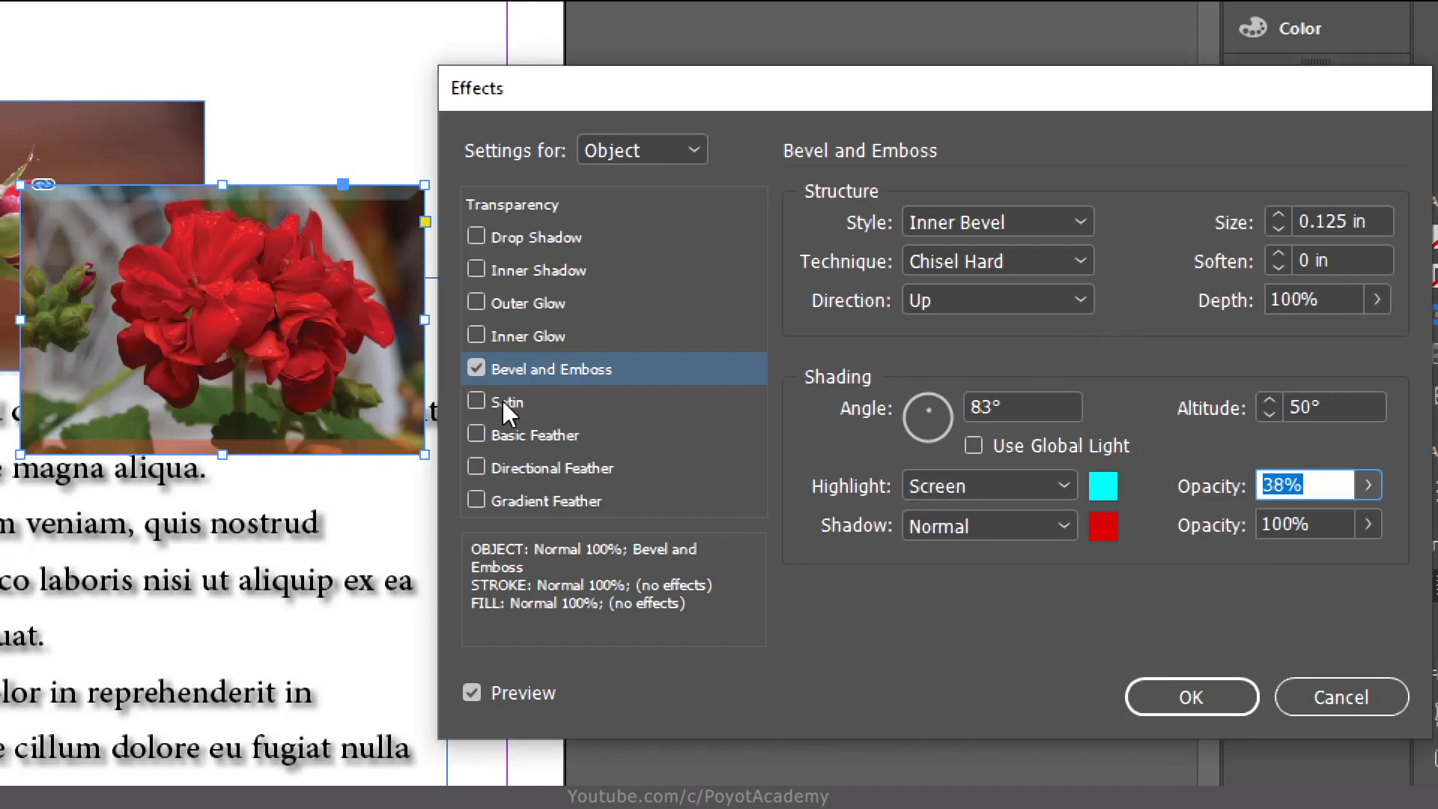
Replace Bevel and Emboss with Satin on the flower image, try its Normal mode and set the mode back to Multiply.
left_click(477, 369)
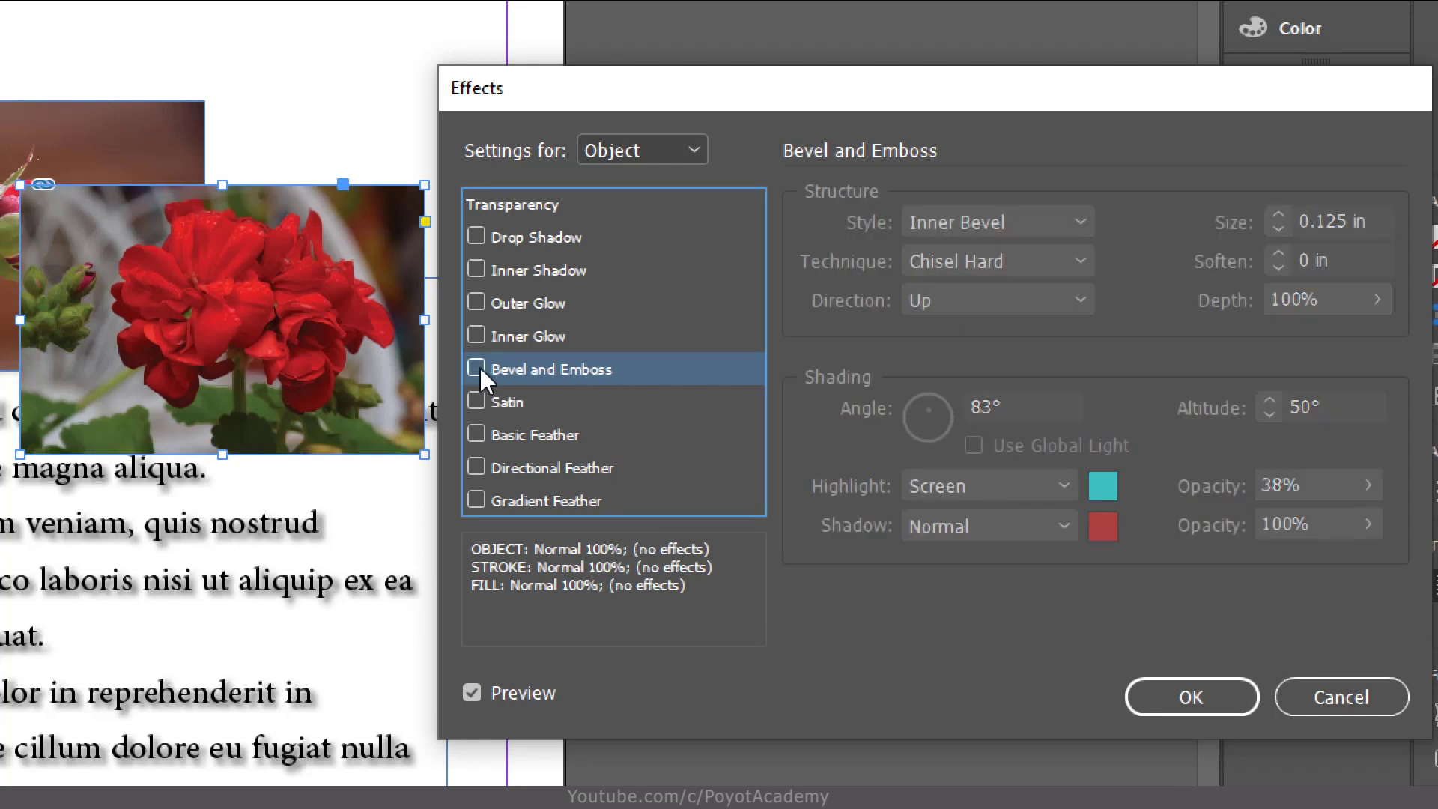
left_click(515, 403)
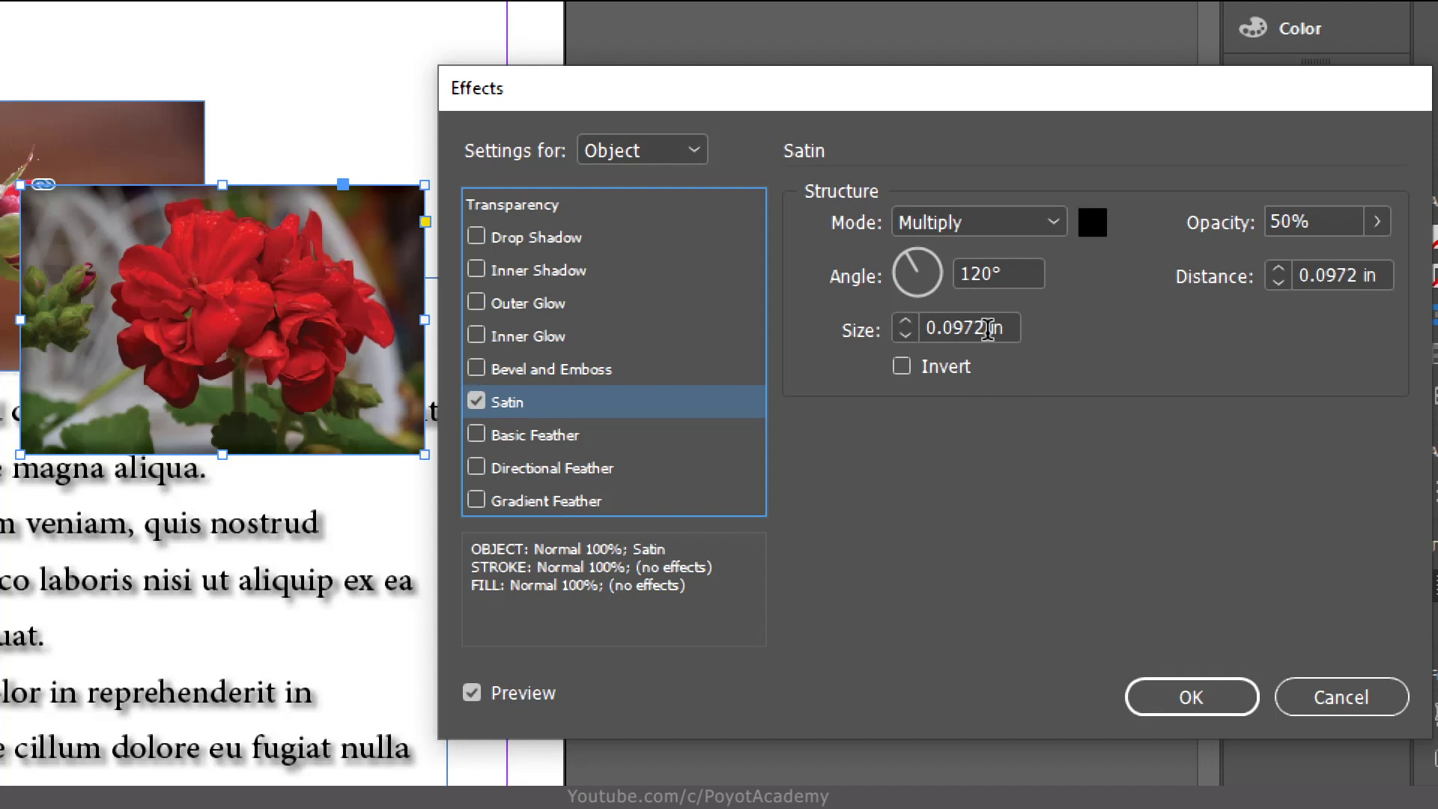
left_click(1060, 222)
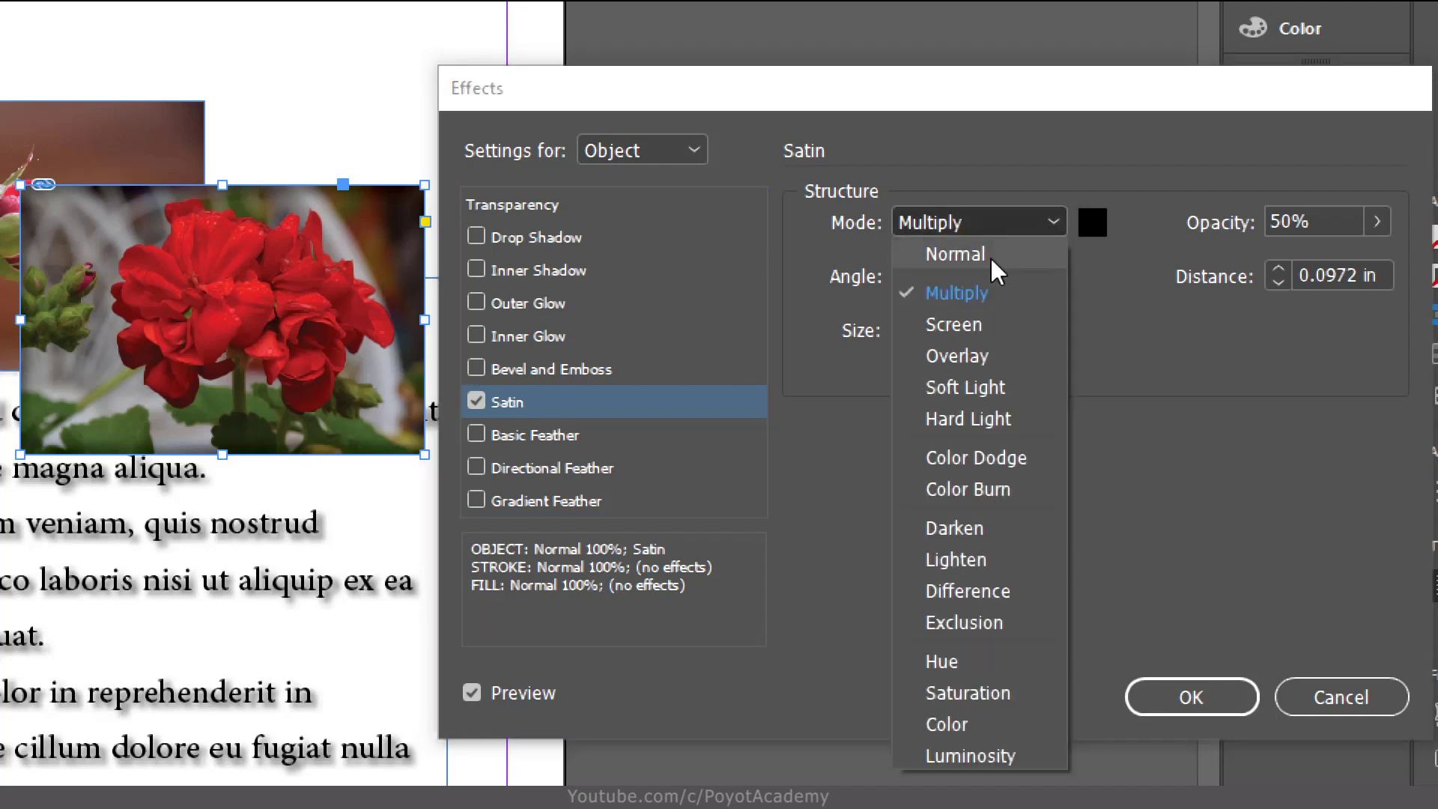
left_click(955, 254)
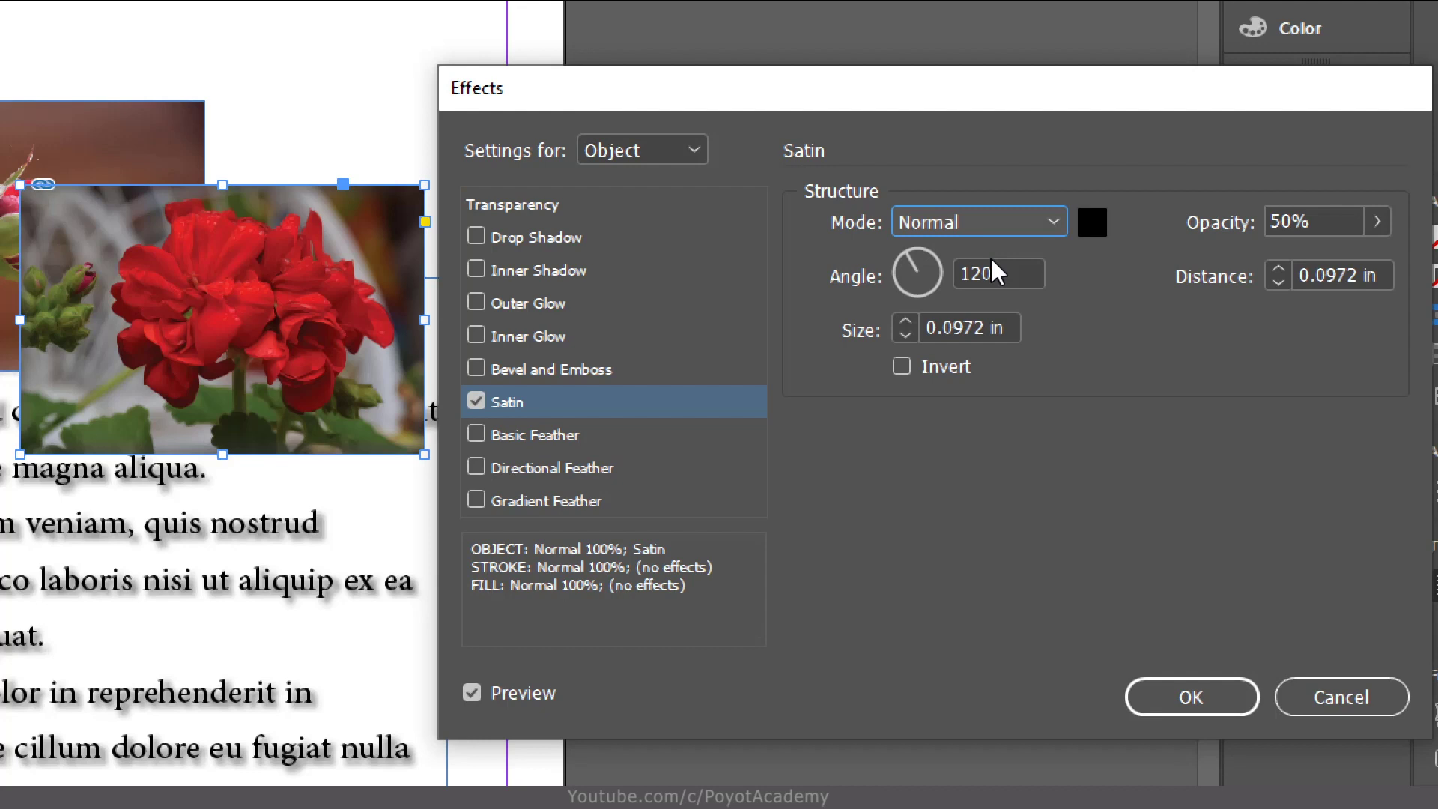
left_click(1034, 236)
left_click(1014, 293)
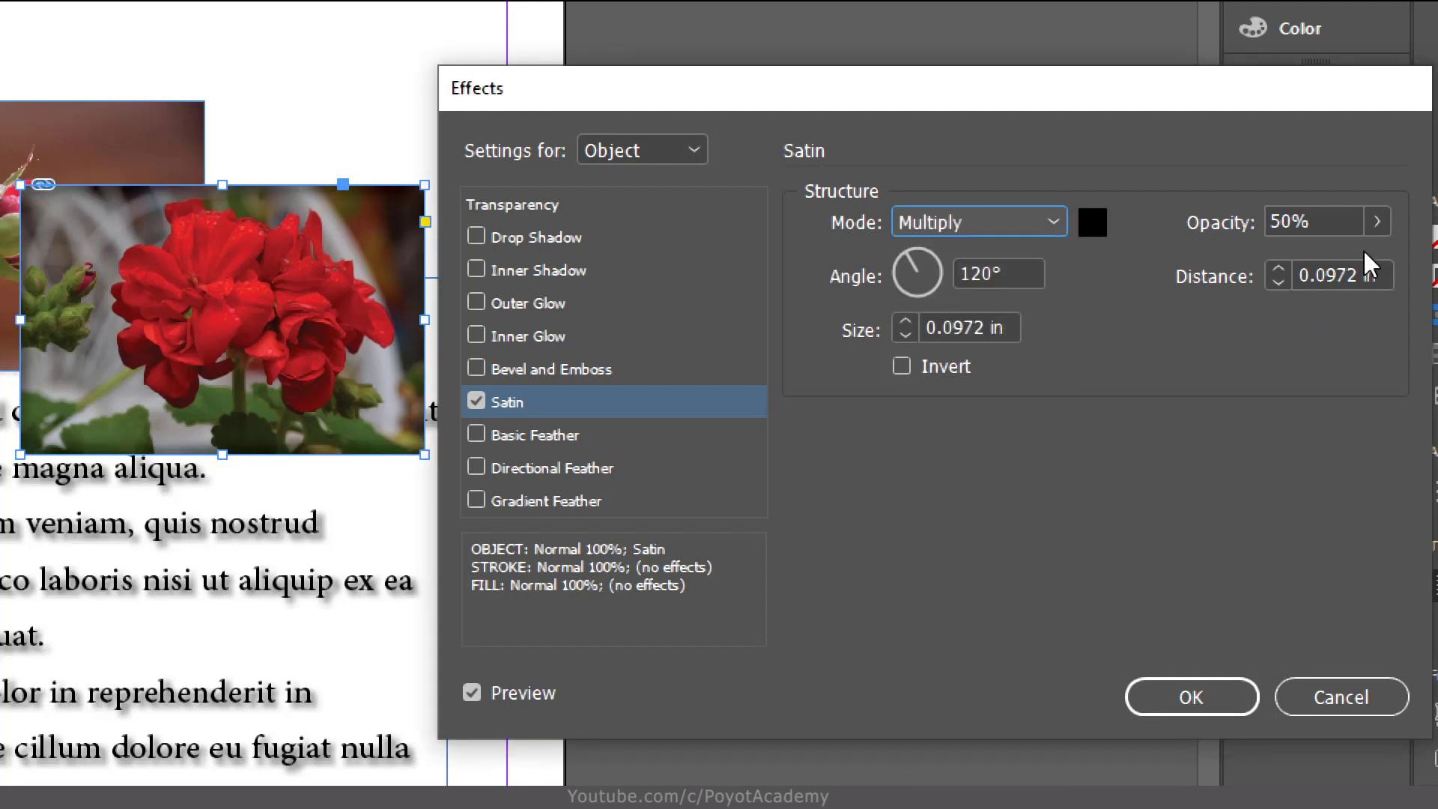
Raise the flower image's satin opacity to 100%.
left_click(1377, 222)
left_click_drag(1299, 261, 1381, 257)
left_click(1276, 158)
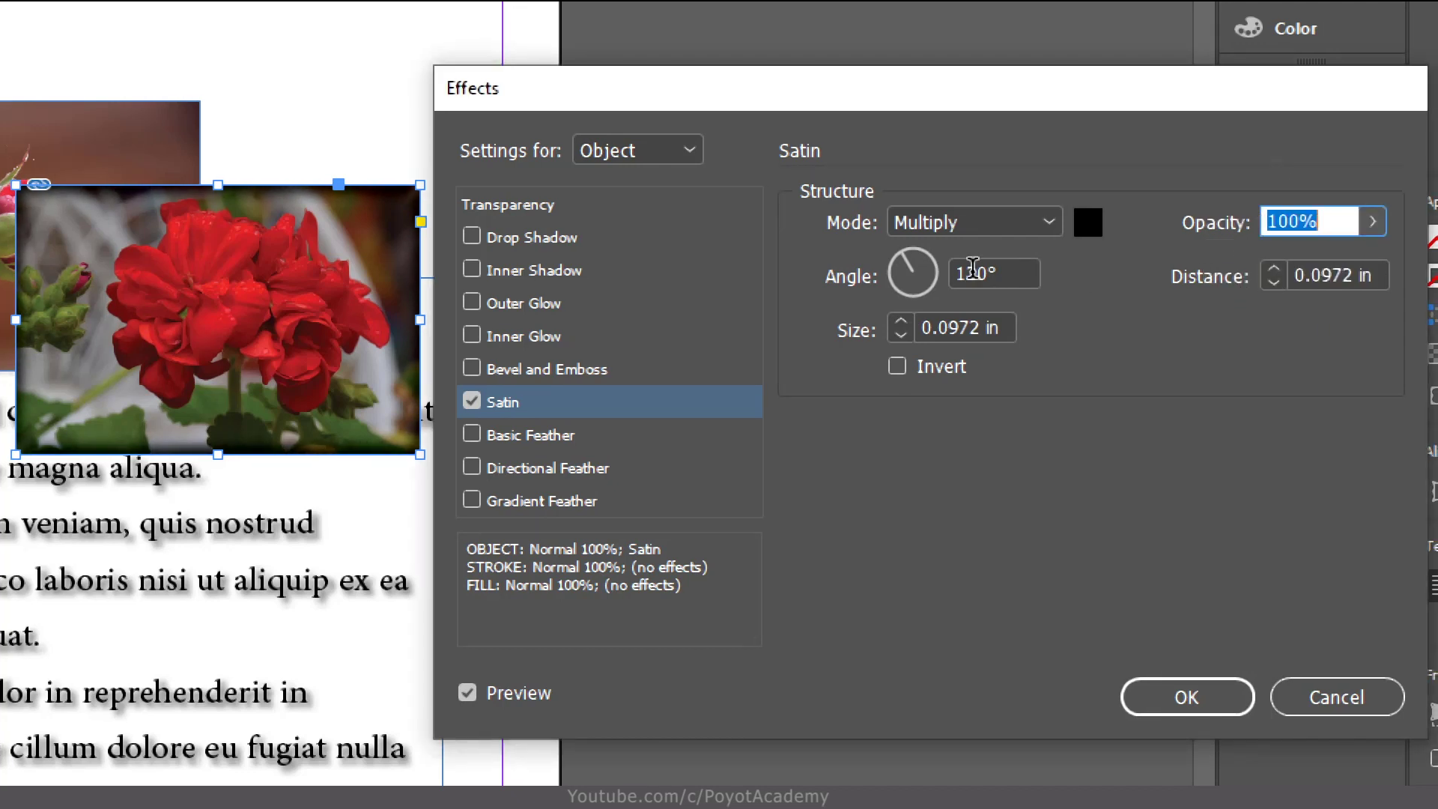
Set the satin angle to -135° and the satin size to 0.3125 in.
left_click_drag(906, 262, 910, 296)
left_click(901, 321)
left_click(901, 321)
left_click(901, 322)
left_click(902, 321)
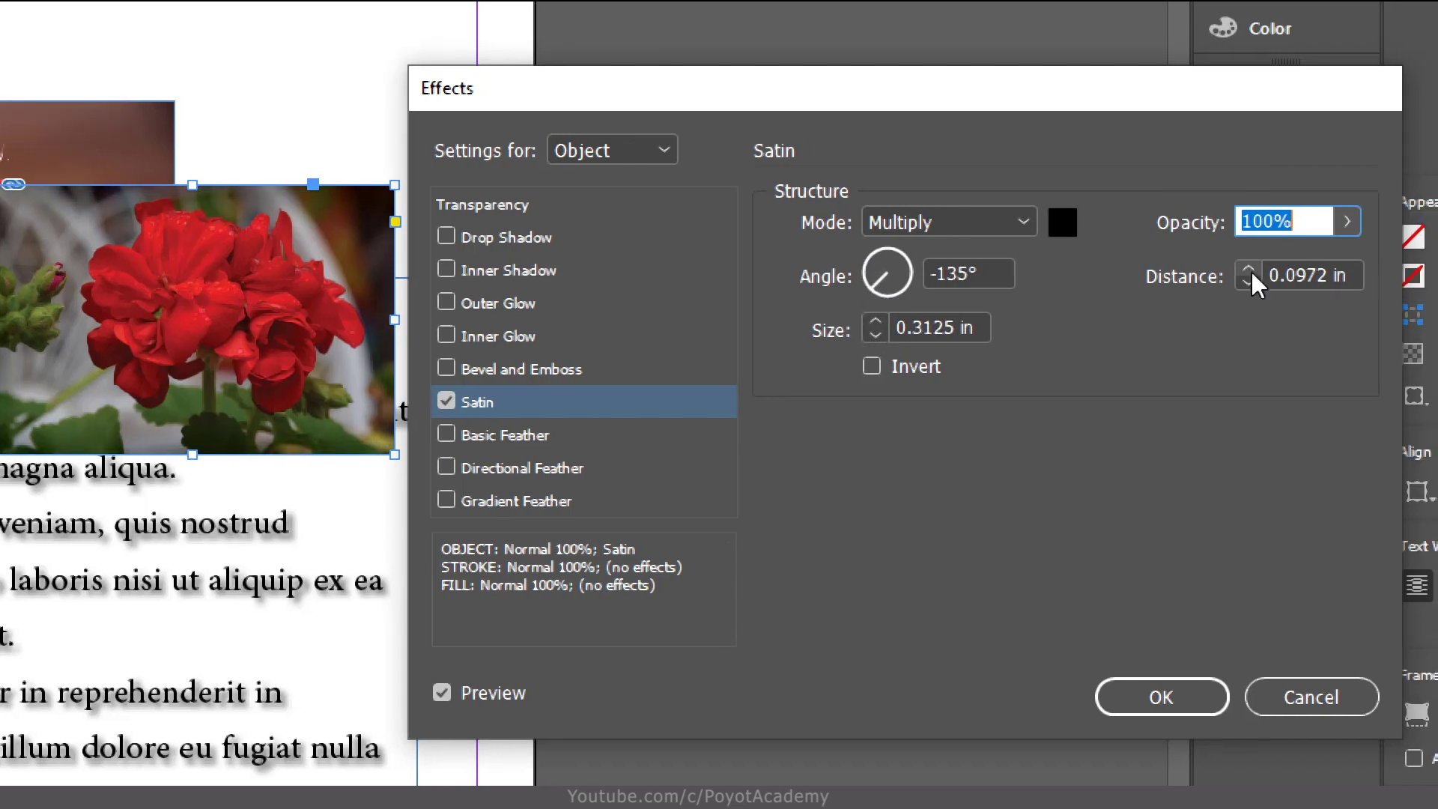
Try satin distances on the flower image up past 1.8125 in and bring the distance back down to 0.8125 in.
left_click(1274, 268)
left_click(1274, 268)
left_click(1274, 268)
left_click(1273, 268)
left_click(1274, 268)
left_click(1250, 271)
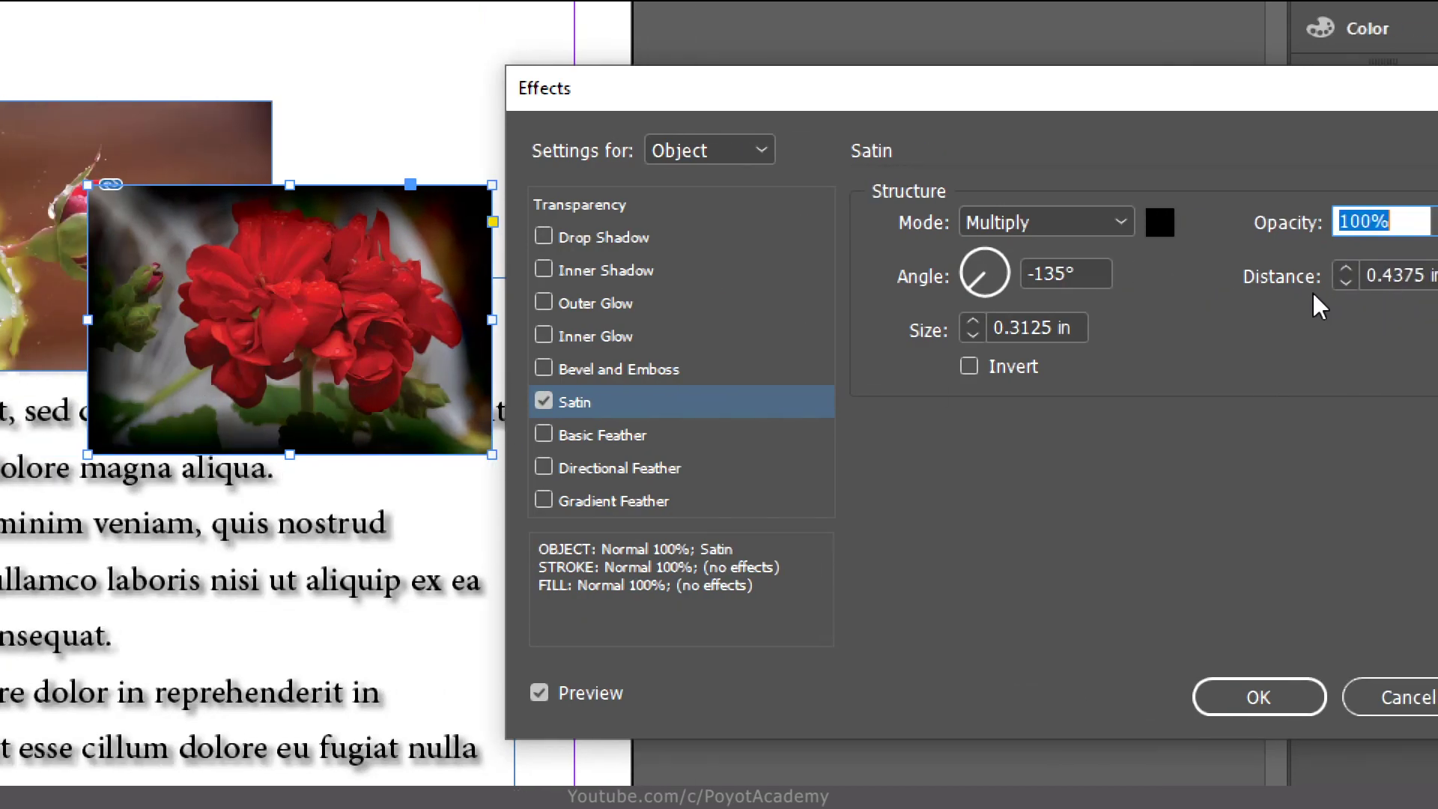
left_click(1348, 269)
left_click(1348, 269)
left_click(1349, 269)
left_click(1349, 270)
left_click(1349, 270)
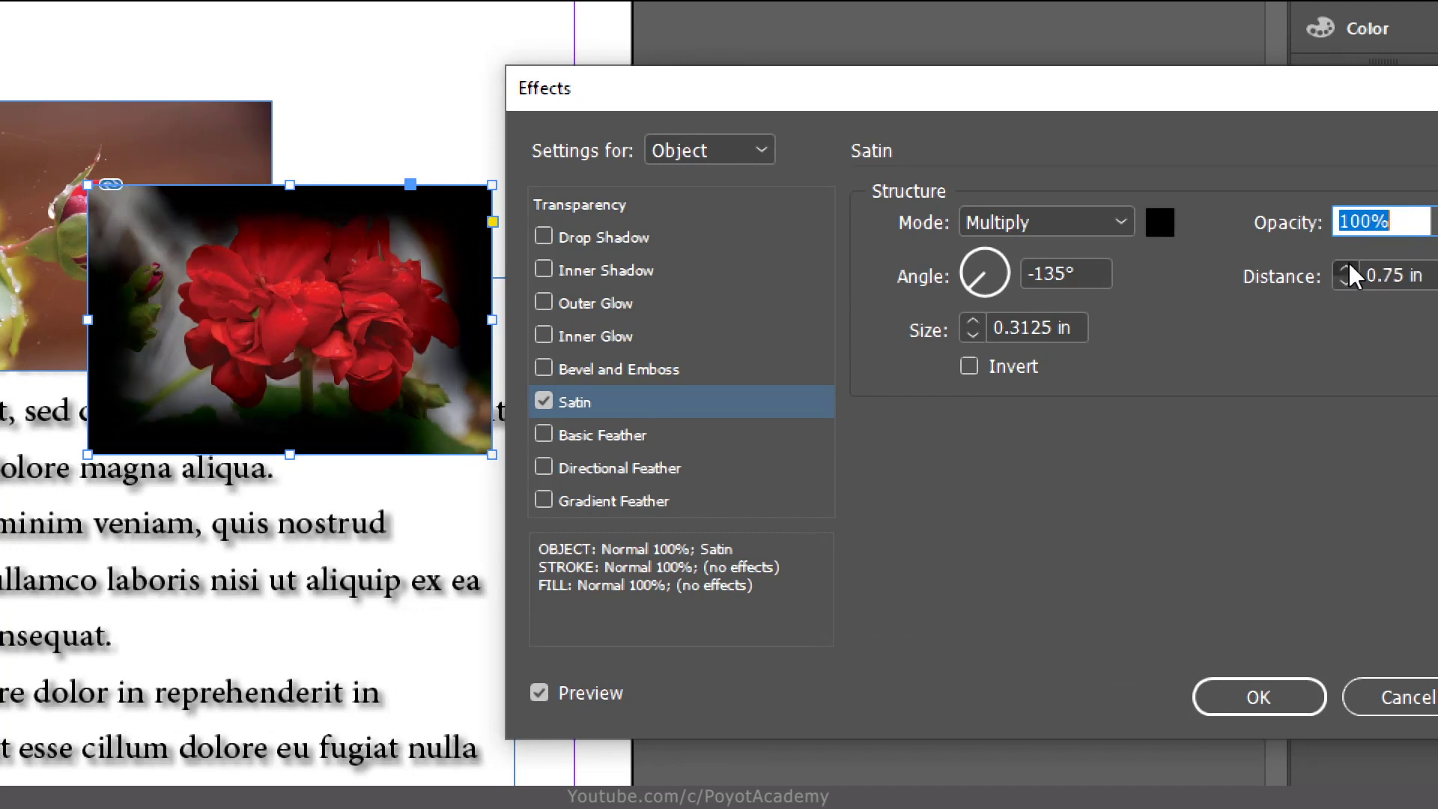
left_click(1348, 269)
left_click(1349, 270)
left_click(1348, 269)
left_click(1349, 269)
left_click(1349, 270)
left_click(1349, 270)
left_click(1349, 270)
left_click(1349, 269)
left_click(1348, 270)
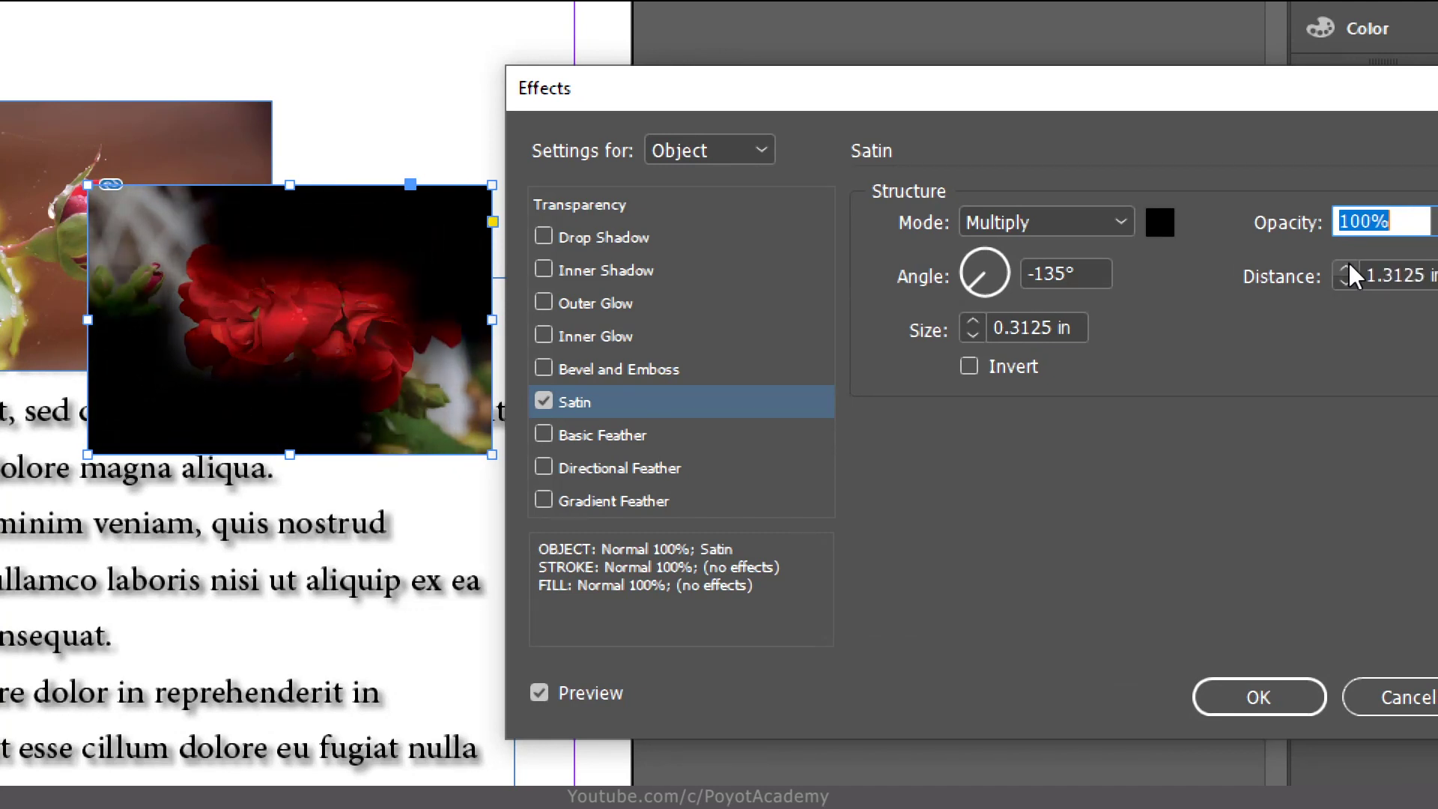
left_click(1349, 270)
left_click(1349, 270)
left_click(1348, 270)
left_click(1349, 270)
left_click(1349, 269)
left_click(1349, 270)
left_click(1348, 269)
left_click(1348, 270)
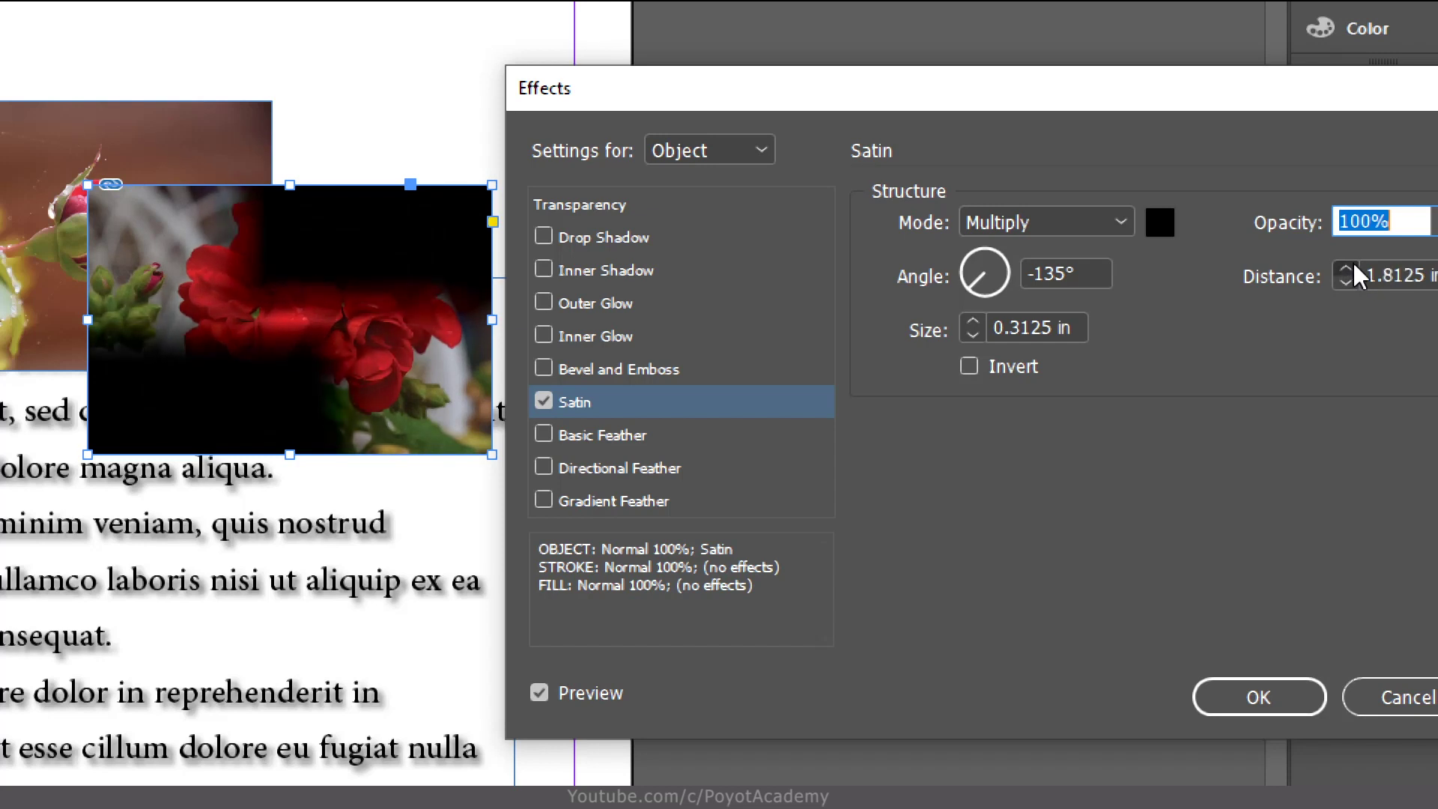
left_click(1348, 269)
left_click(1349, 269)
left_click(1349, 270)
left_click(1348, 283)
left_click(1347, 283)
left_click(1348, 284)
left_click(1348, 283)
left_click(1348, 283)
left_click(1347, 284)
left_click(1346, 283)
left_click(1347, 283)
left_click(1347, 283)
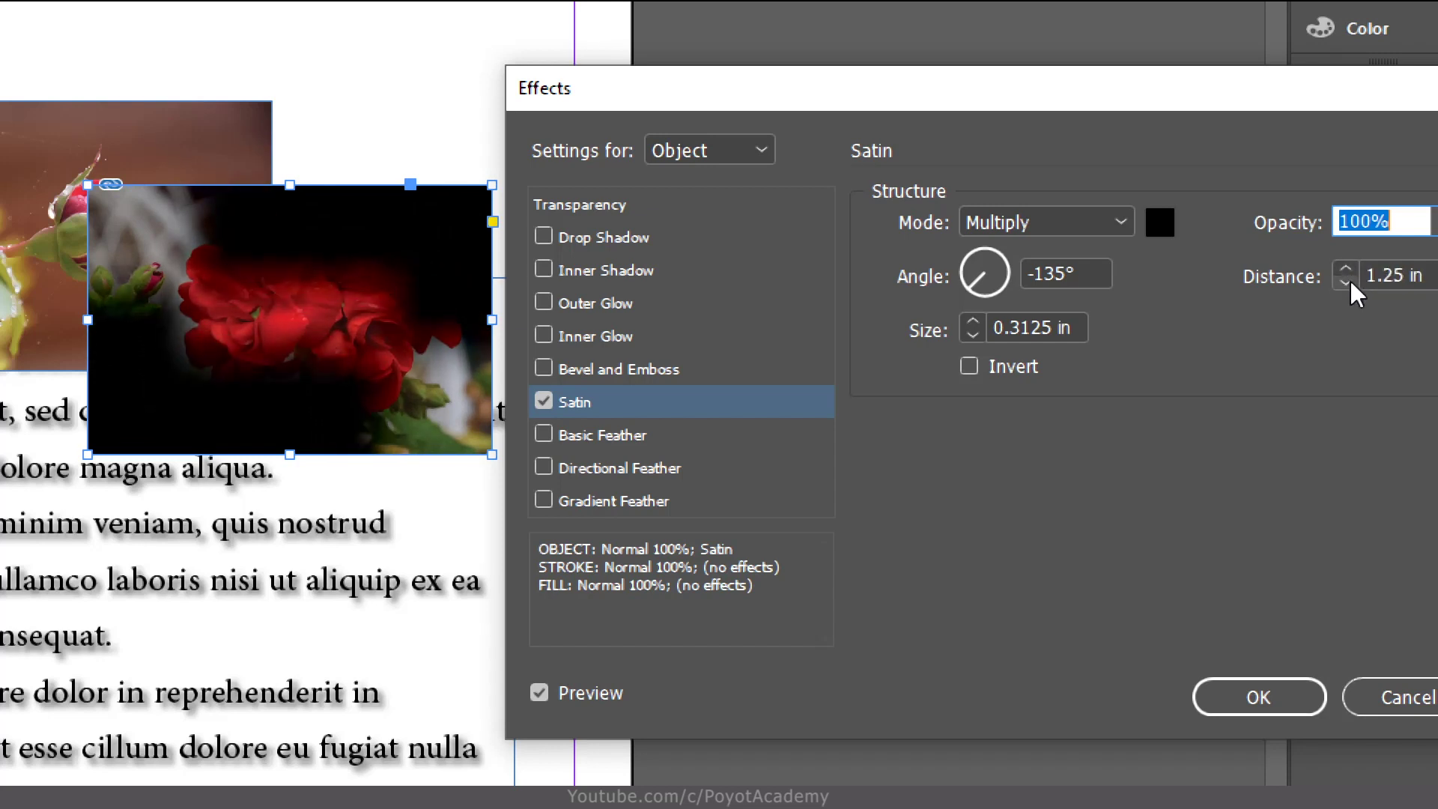
left_click(1346, 283)
left_click(1347, 283)
left_click(1346, 283)
left_click(1347, 283)
left_click(1346, 283)
left_click(1346, 283)
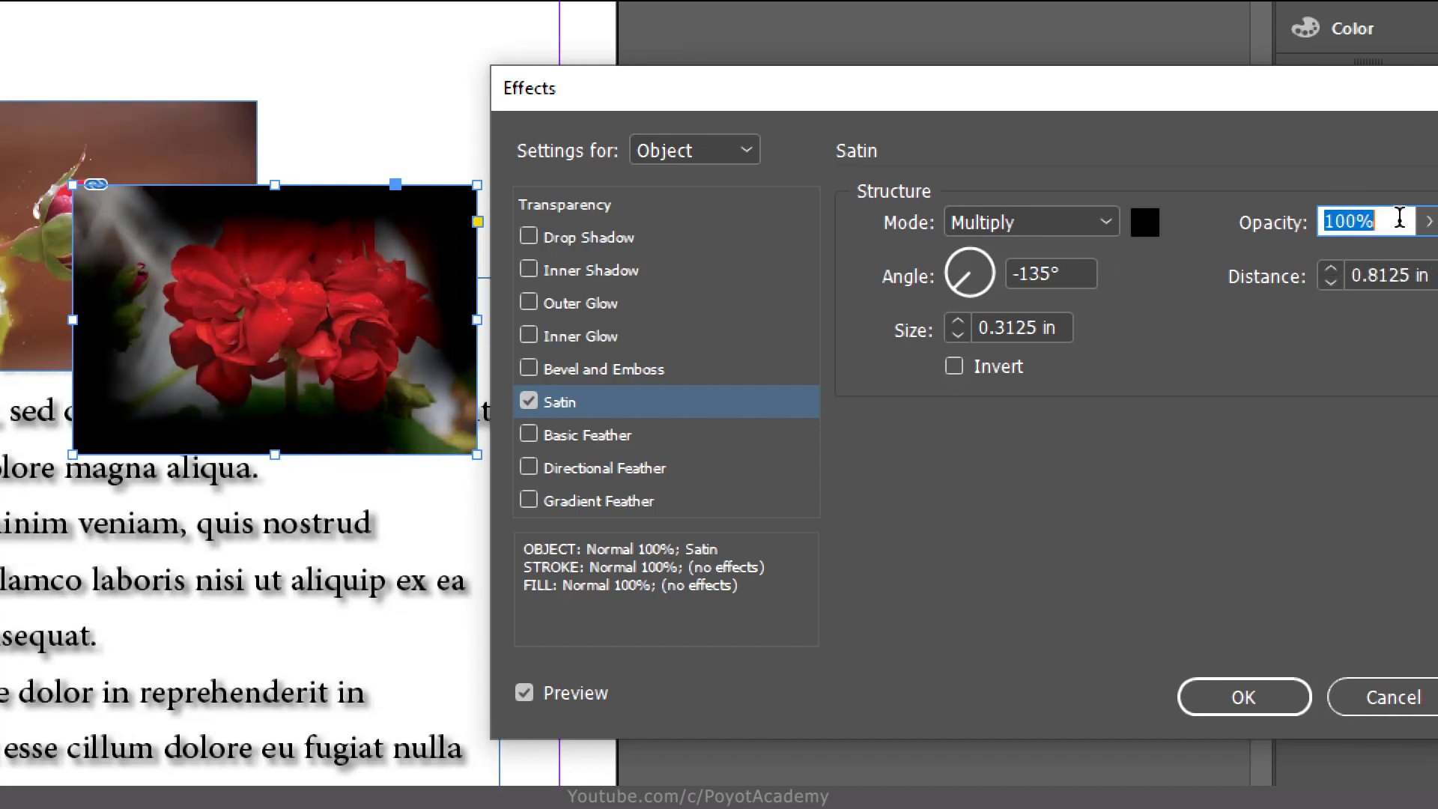
Lower the satin opacity to 75% and toggle Satin off and on to compare the flower image with and without it.
left_click(1395, 221)
left_click_drag(1398, 258, 1359, 266)
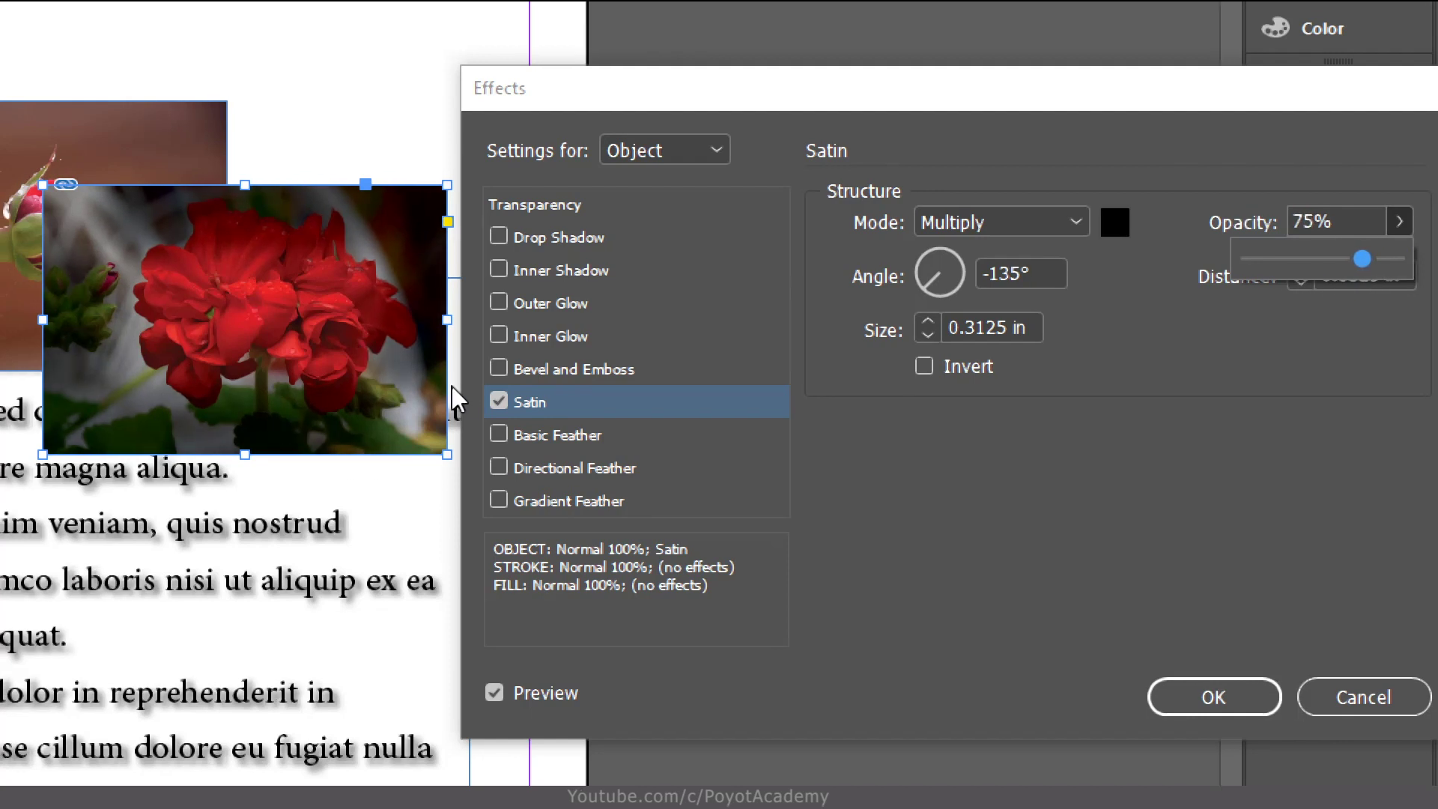
left_click(498, 403)
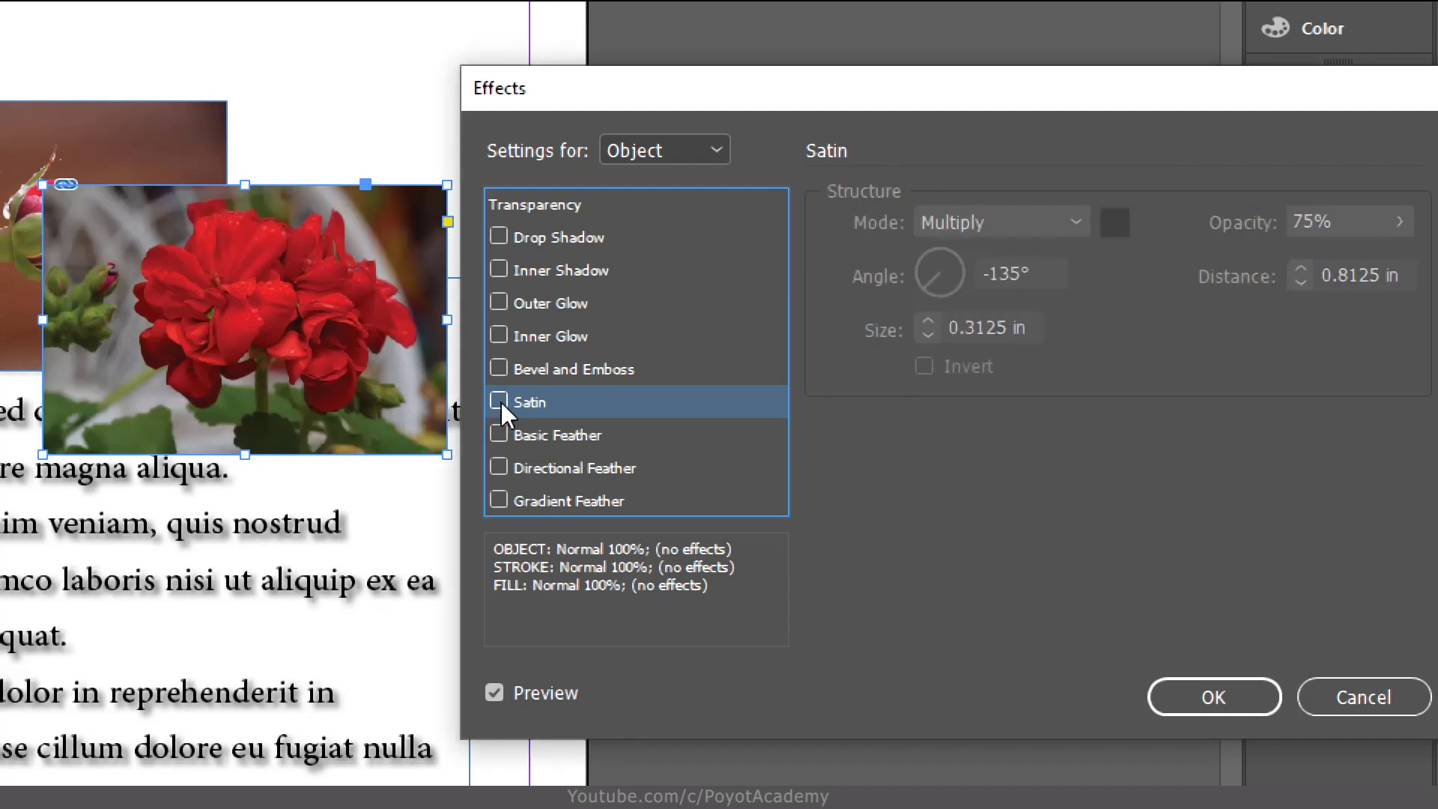
left_click(499, 402)
left_click(498, 402)
left_click(497, 401)
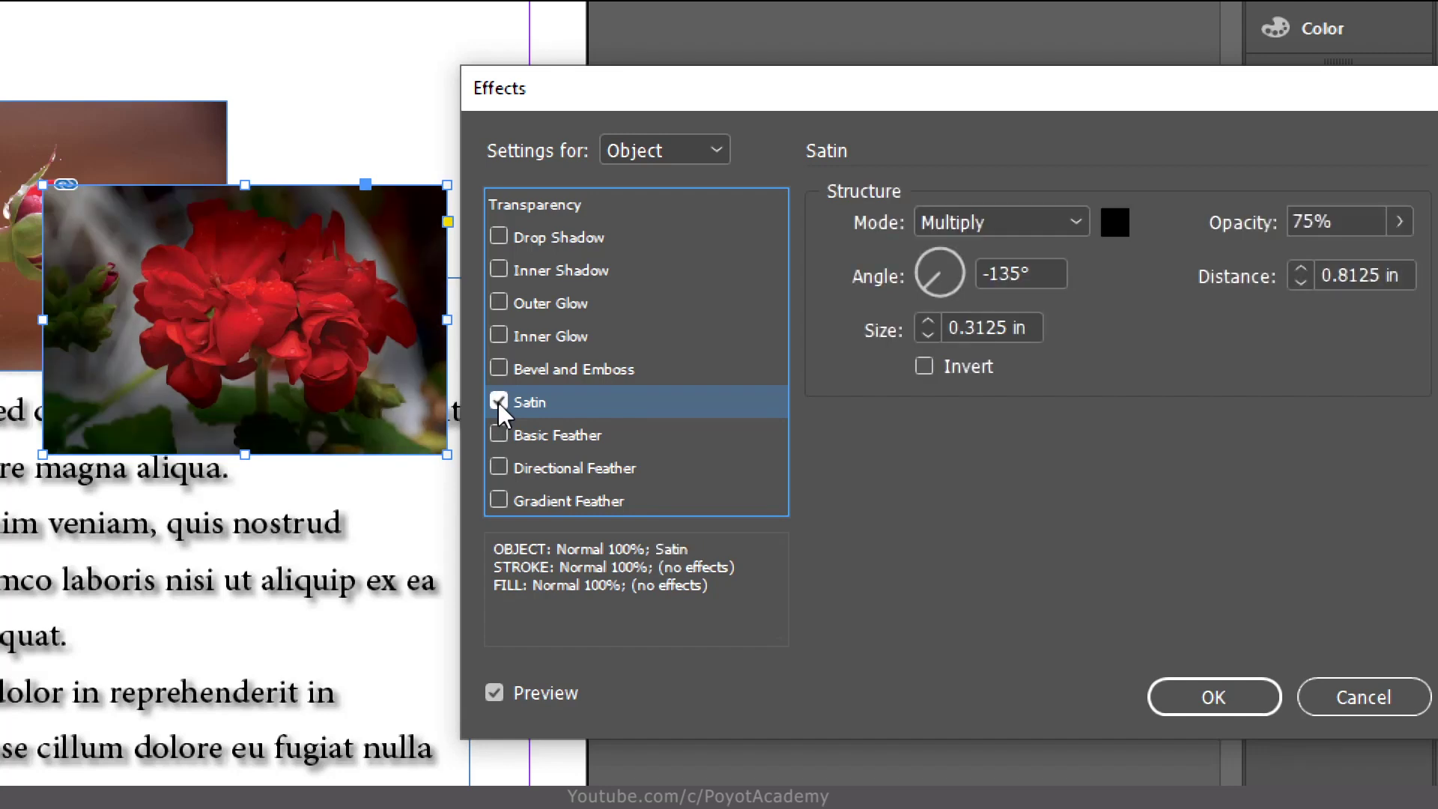
Replace Satin with Basic Feather on the flower image and set the feather width to 0.5625 in.
left_click(497, 401)
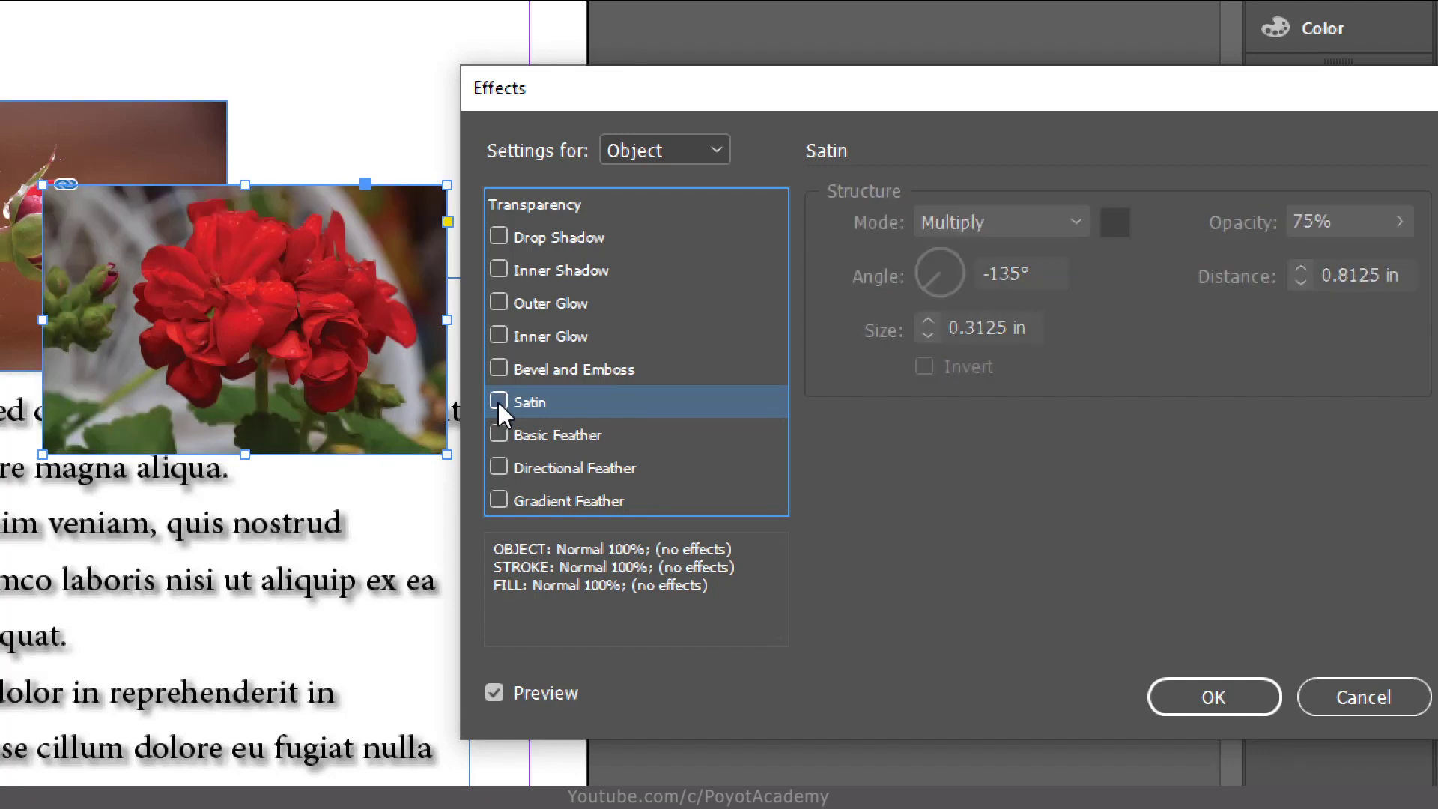
left_click(568, 435)
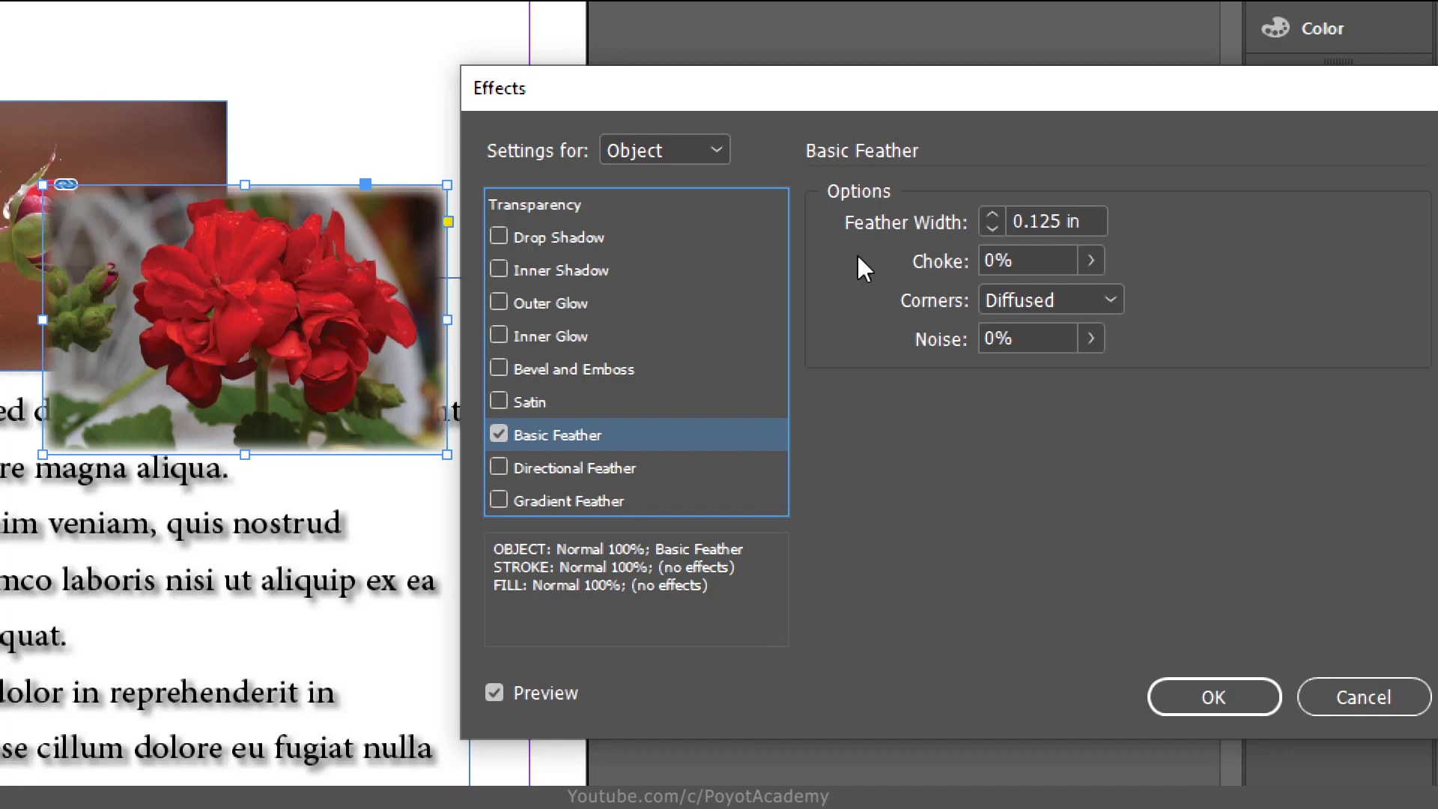
left_click(994, 215)
left_click(994, 216)
left_click(993, 216)
left_click(993, 216)
left_click(994, 216)
left_click(993, 216)
left_click(995, 216)
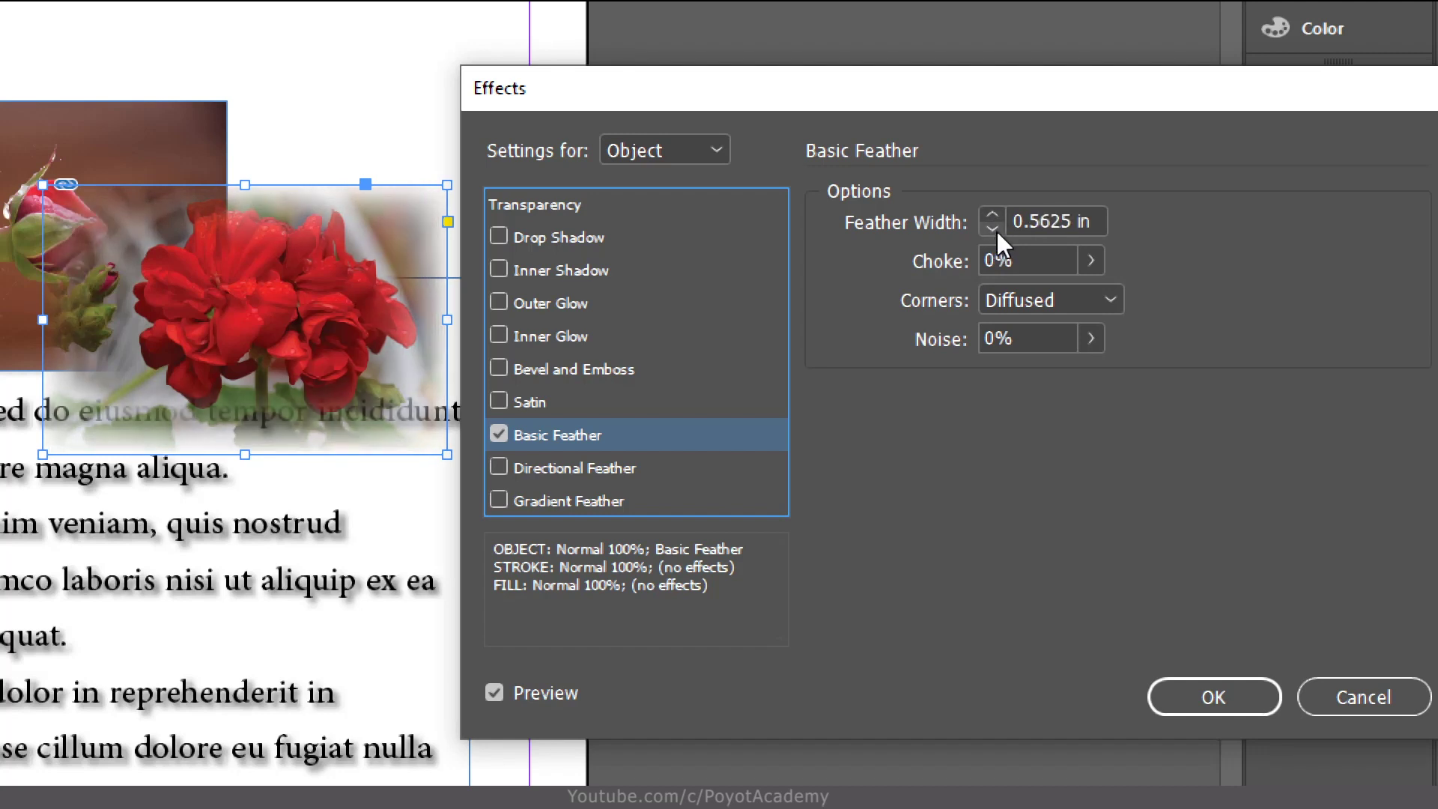
Try the choke adjustment for the flower image's basic feather and leave Choke at 0%.
left_click(1091, 261)
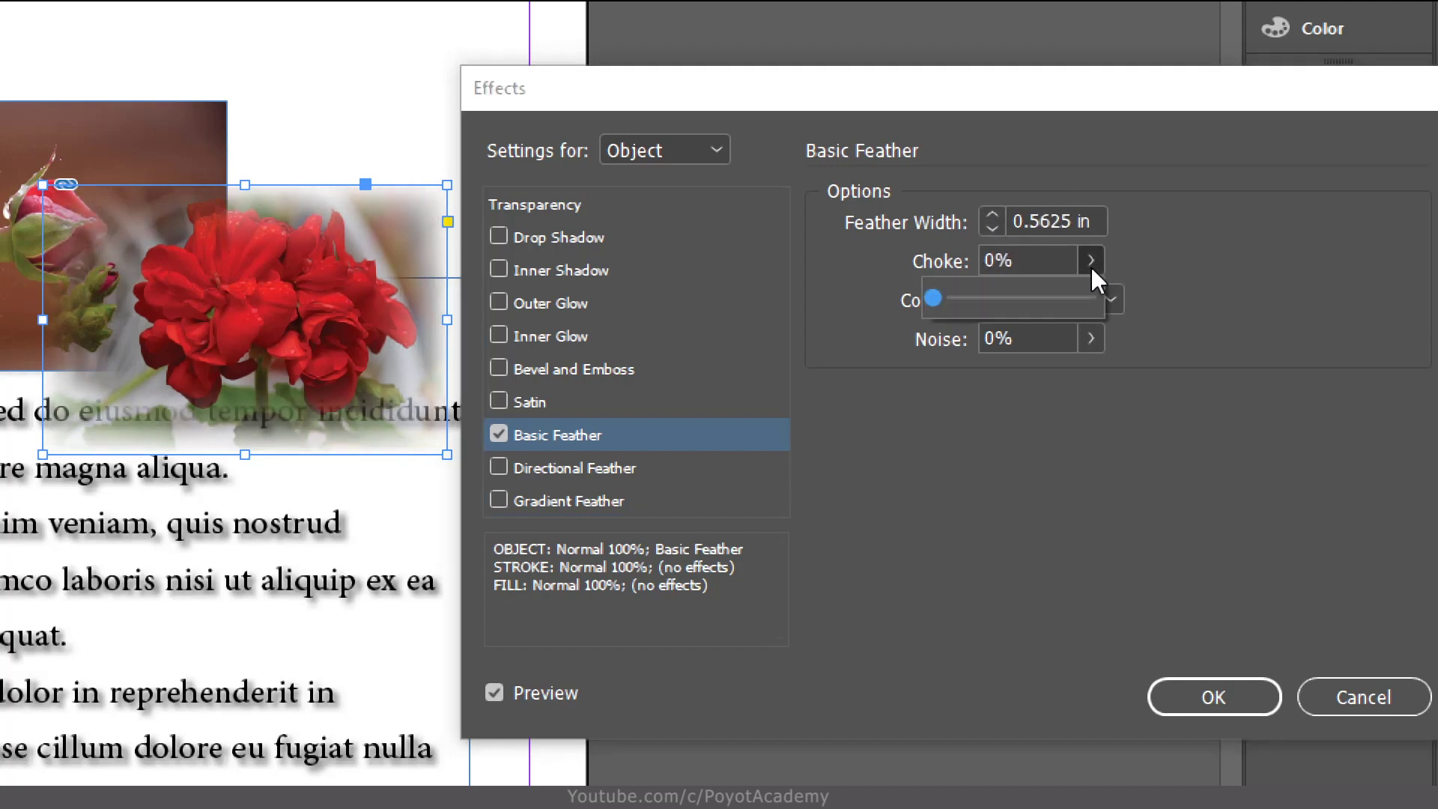
left_click_drag(937, 296, 899, 316)
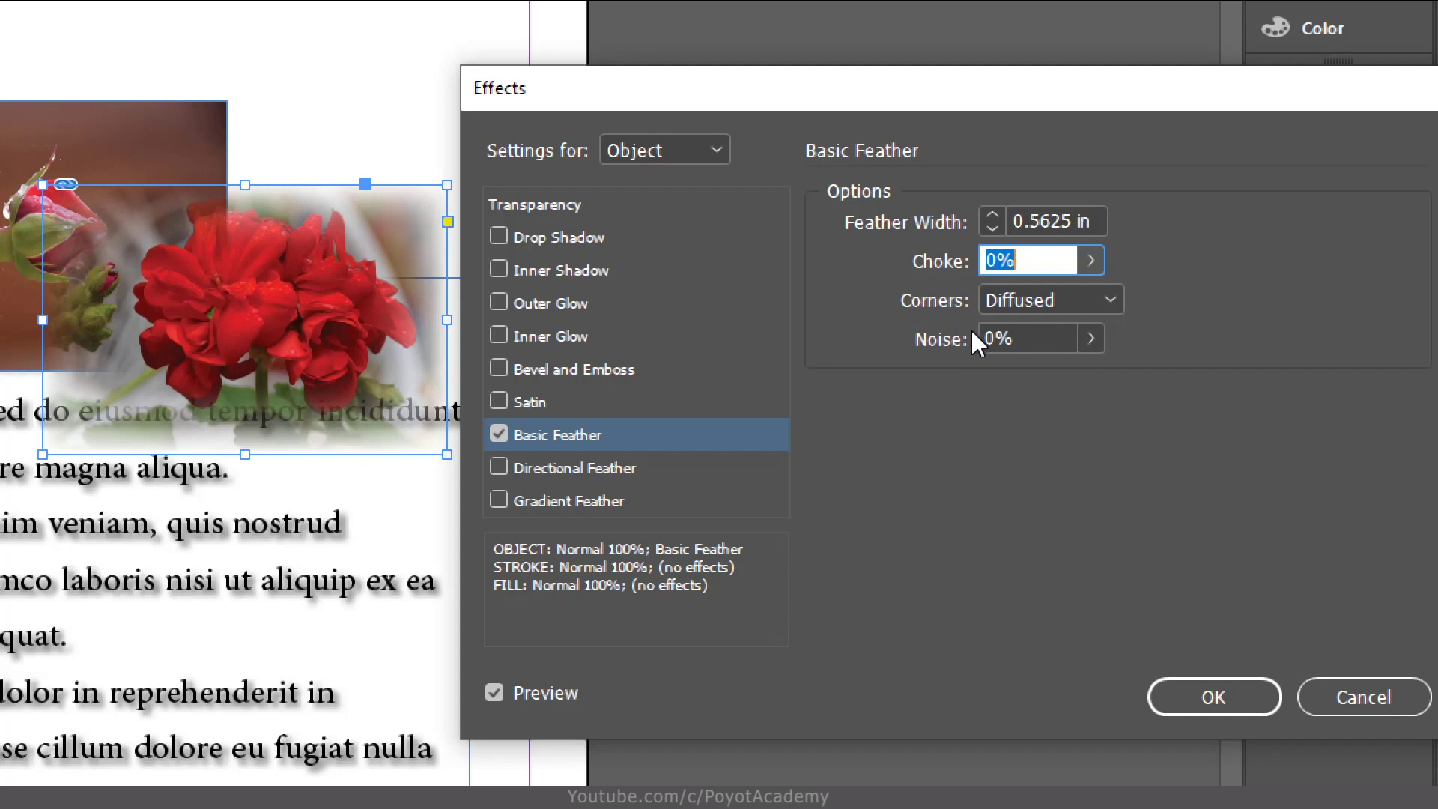
Set the flower image's basic feather corners to Sharp and reduce the feather width to 0.25 in.
left_click(1106, 302)
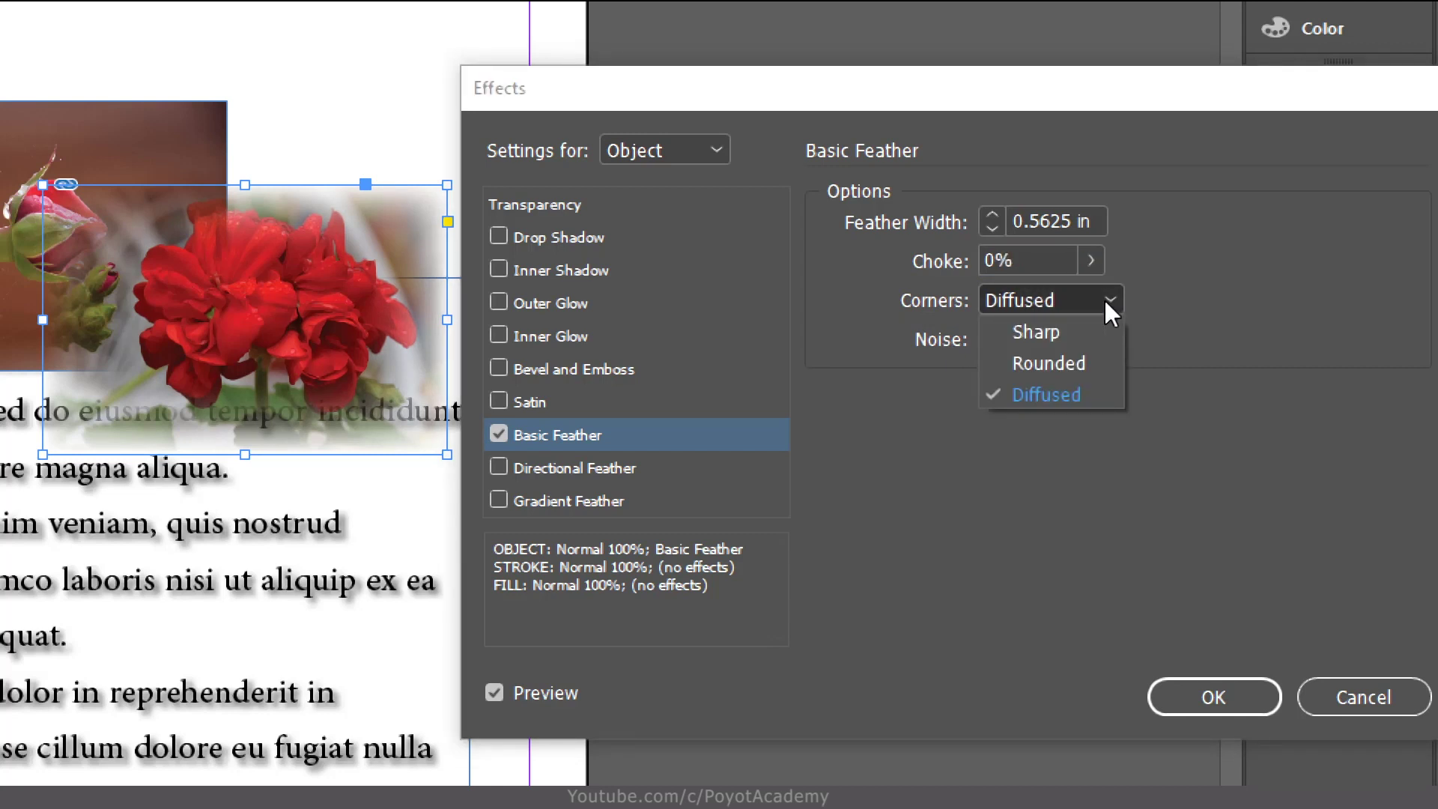
left_click(1064, 331)
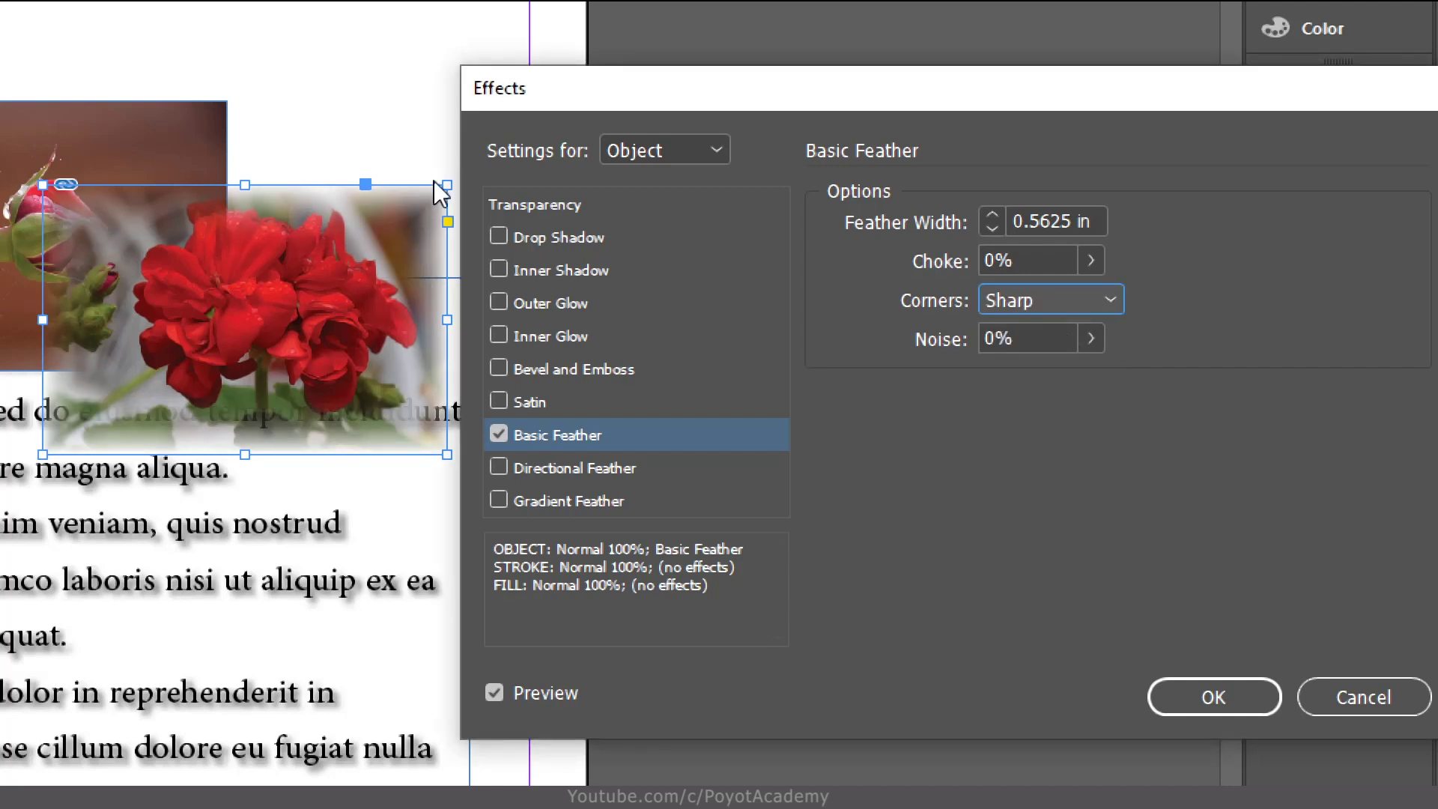
left_click(998, 233)
left_click(997, 232)
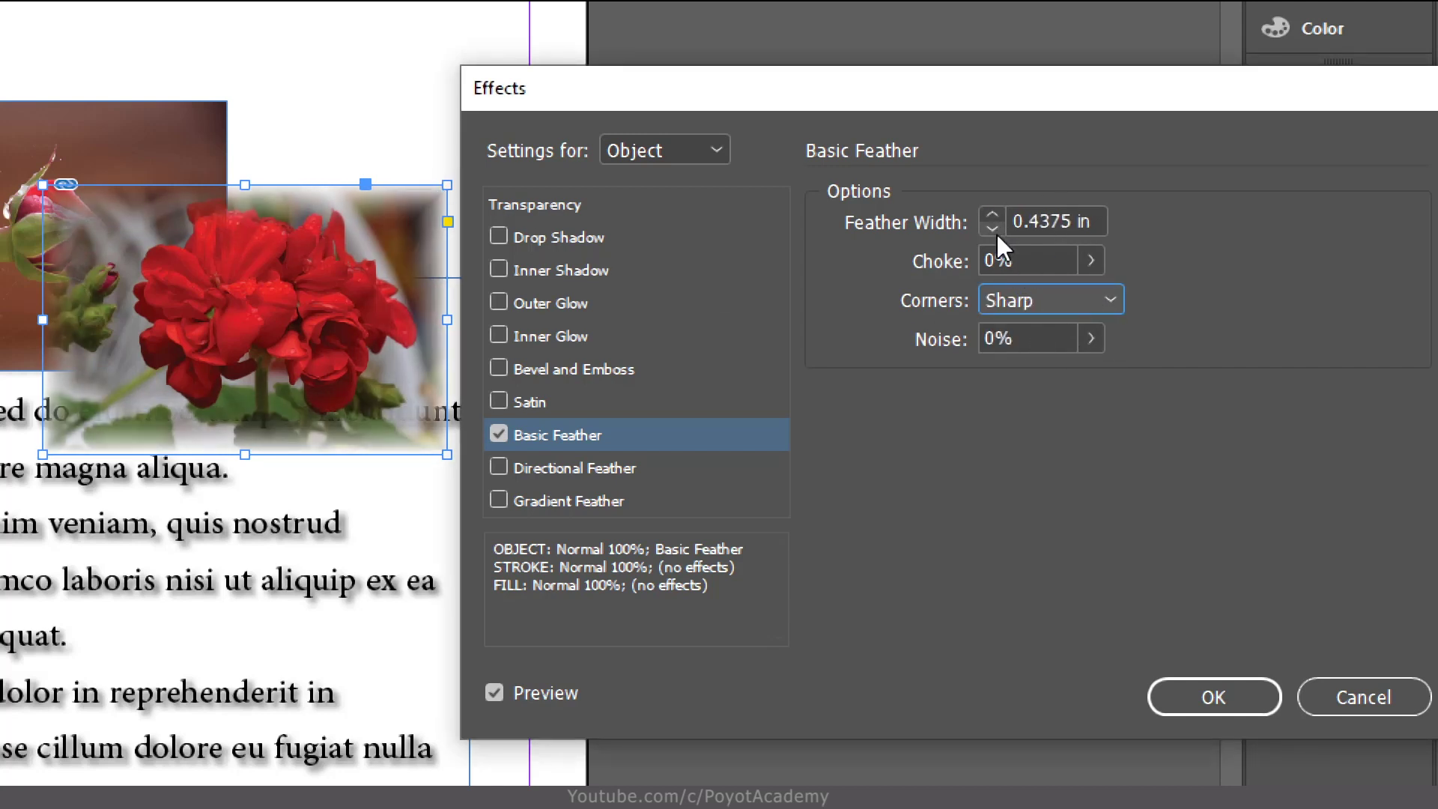
left_click(995, 232)
left_click(996, 232)
left_click(995, 233)
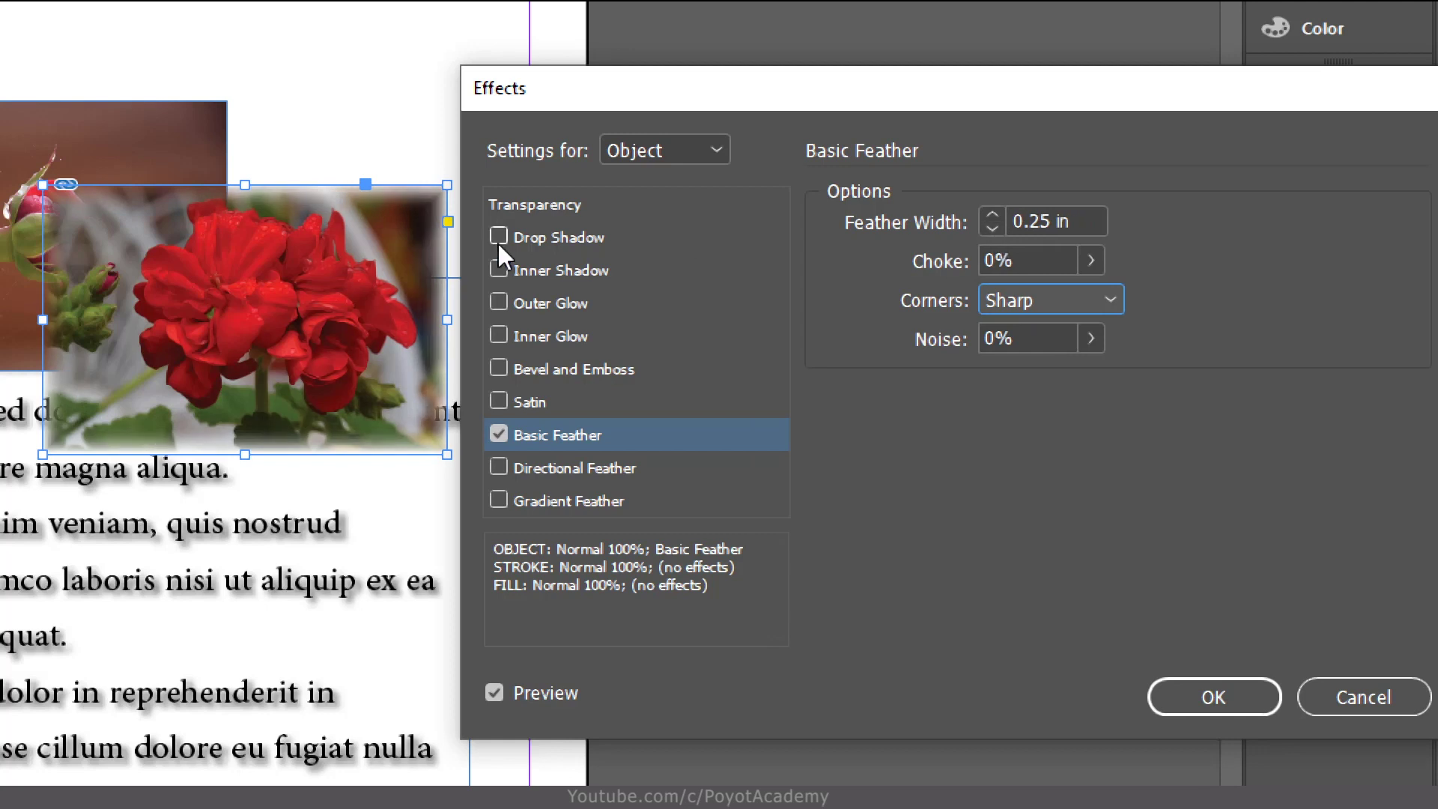
Try Rounded corners on the basic feather, return Corners to Diffused, and try the noise adjustment while leaving it at 0%.
left_click(1101, 300)
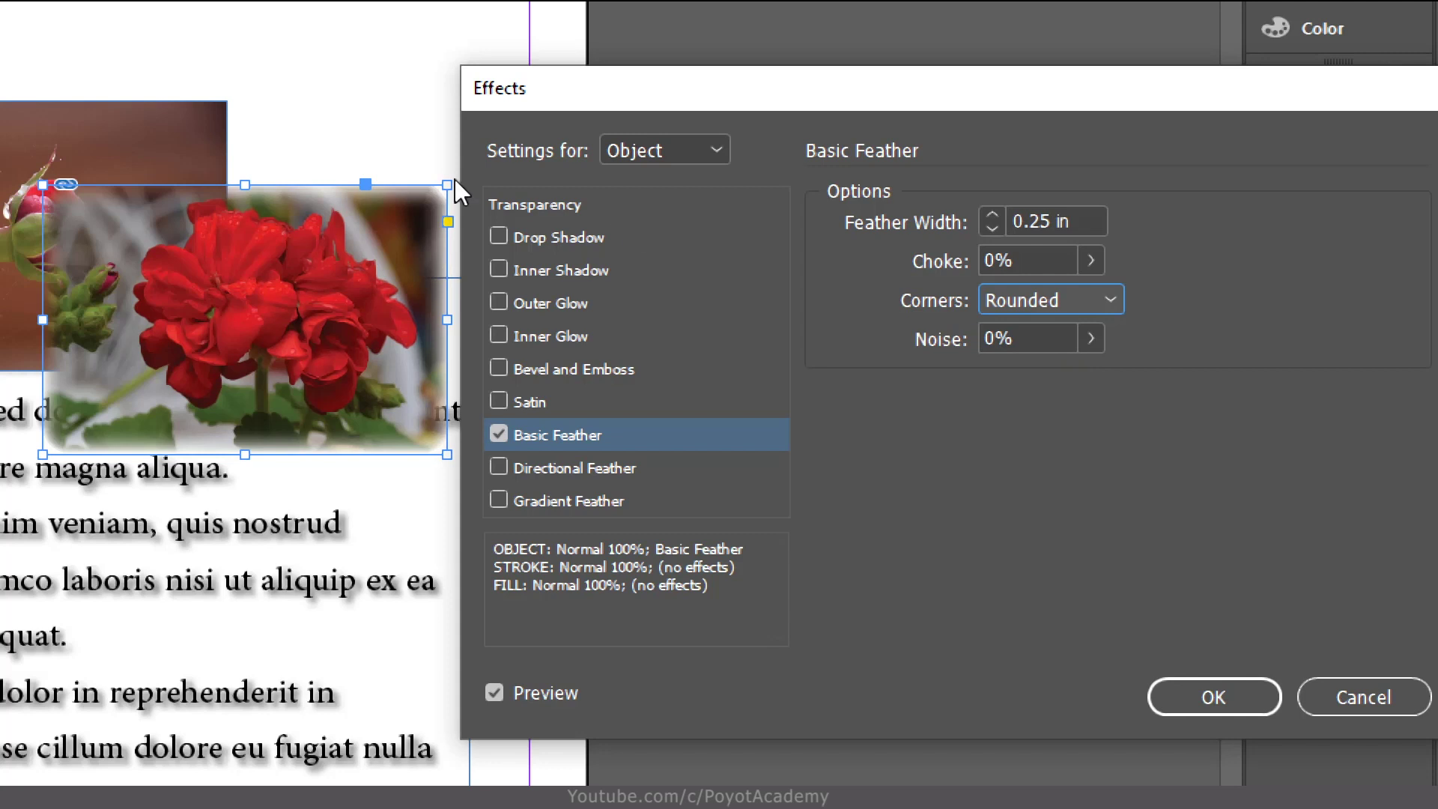
left_click(1014, 299)
left_click(1050, 396)
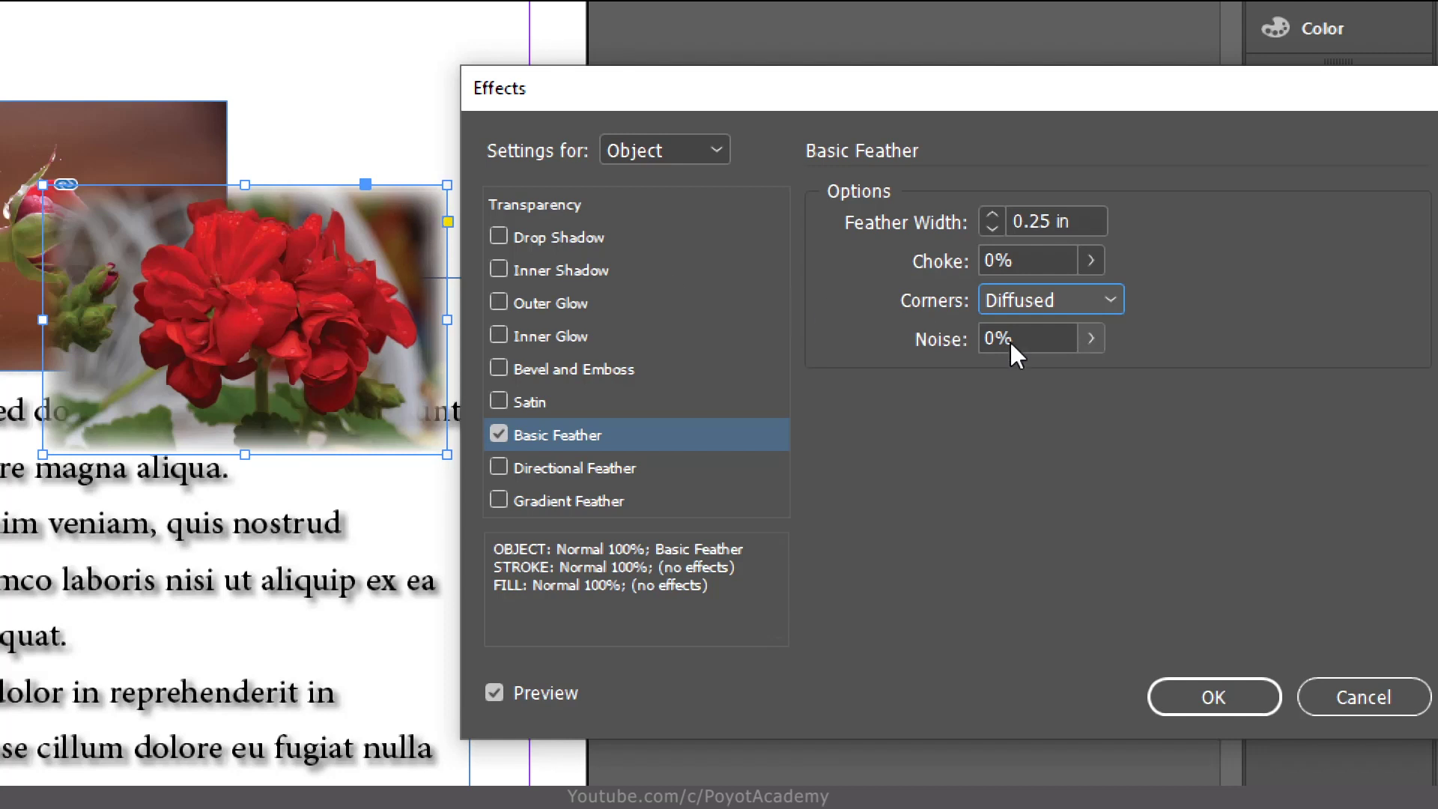
left_click(1091, 339)
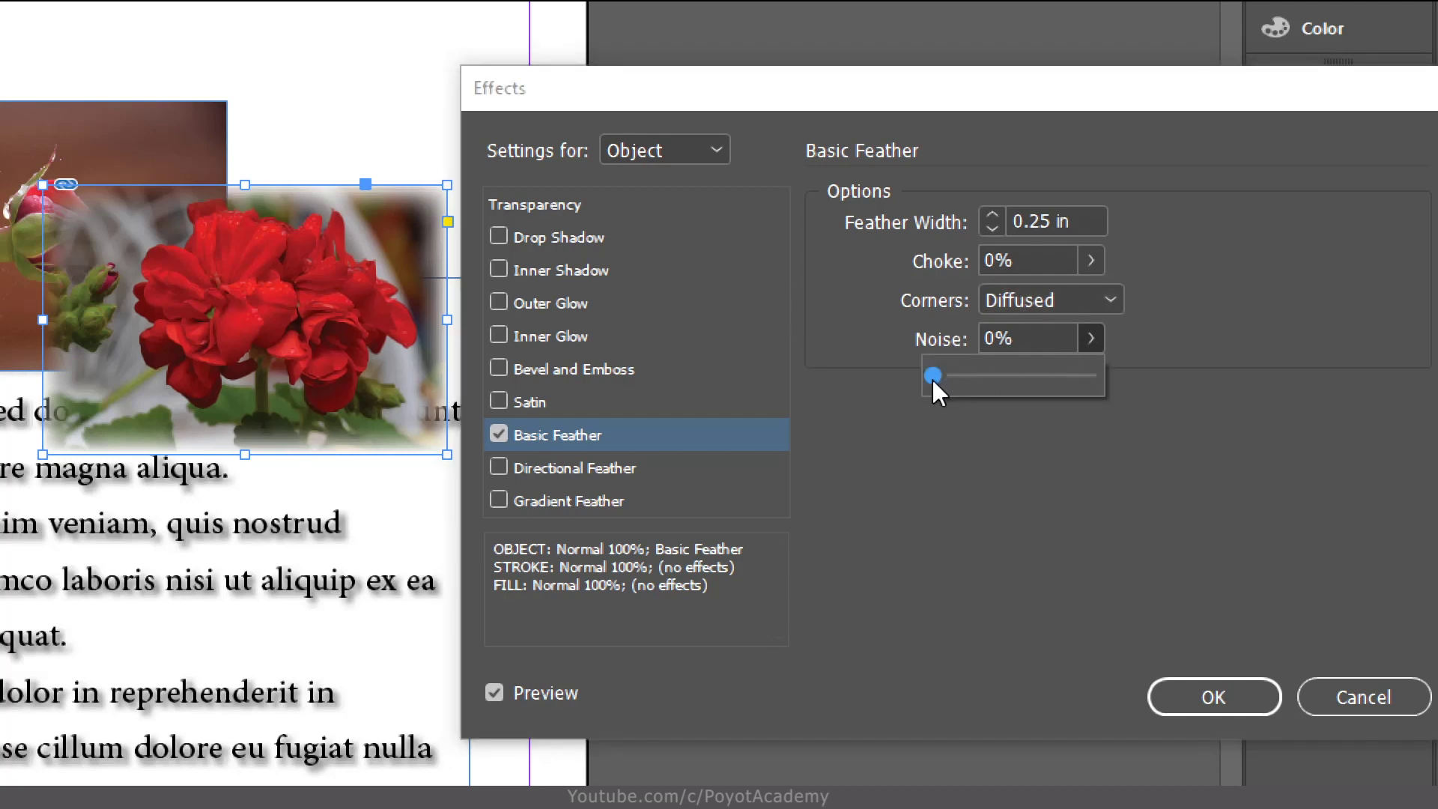
left_click_drag(932, 377, 884, 376)
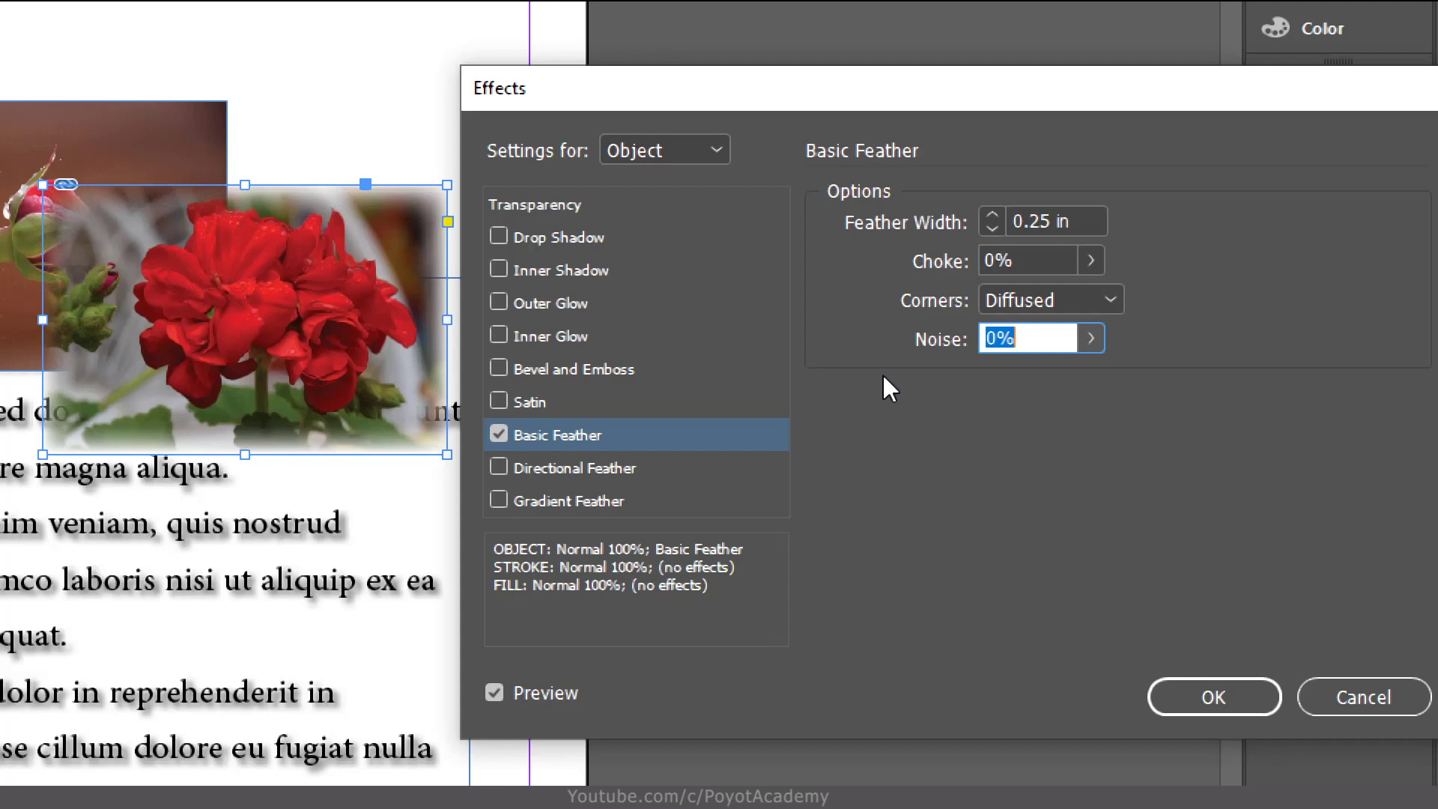
Replace Basic Feather with Directional Feather on the flower image and set the top feather width to 0.3125 in.
left_click(498, 435)
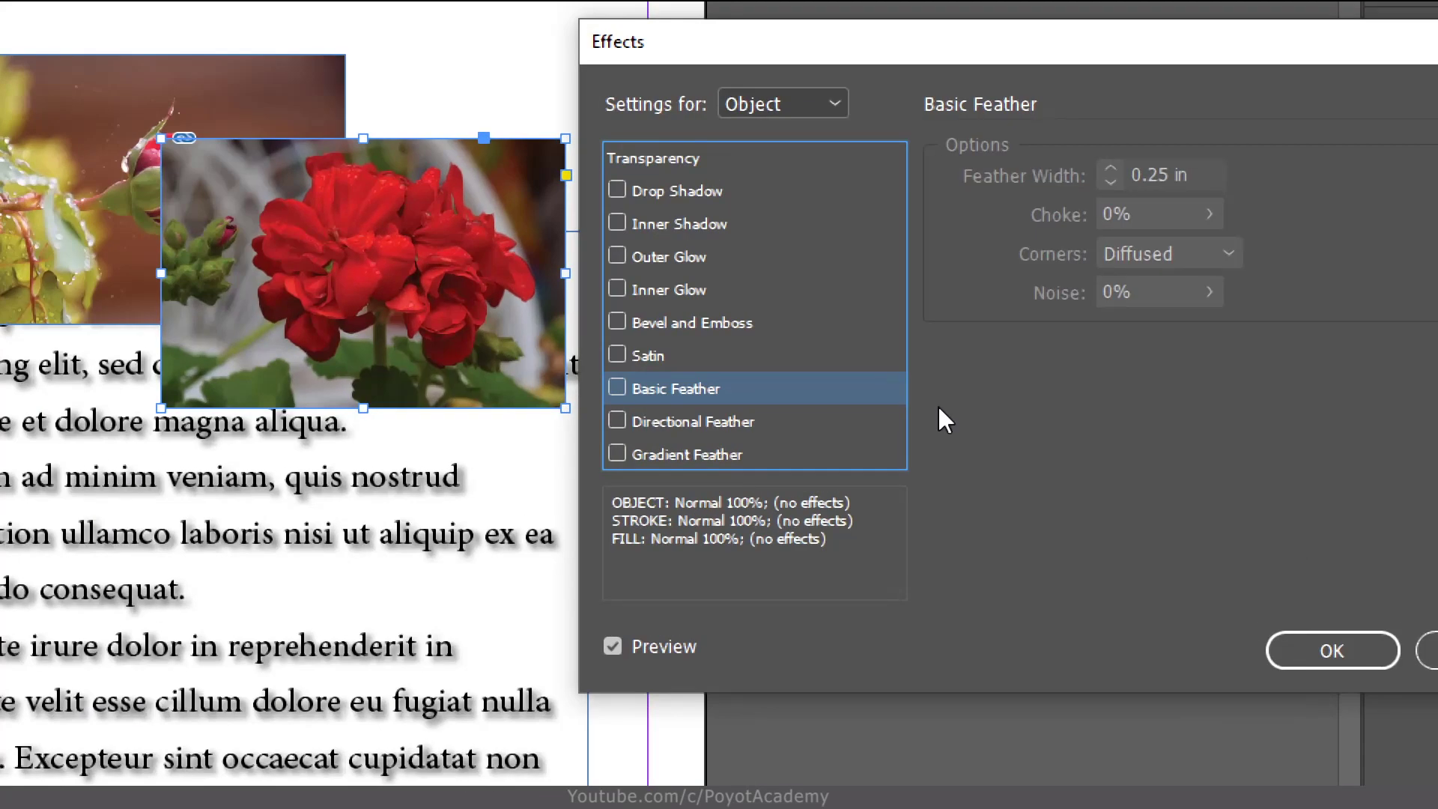
left_click(690, 424)
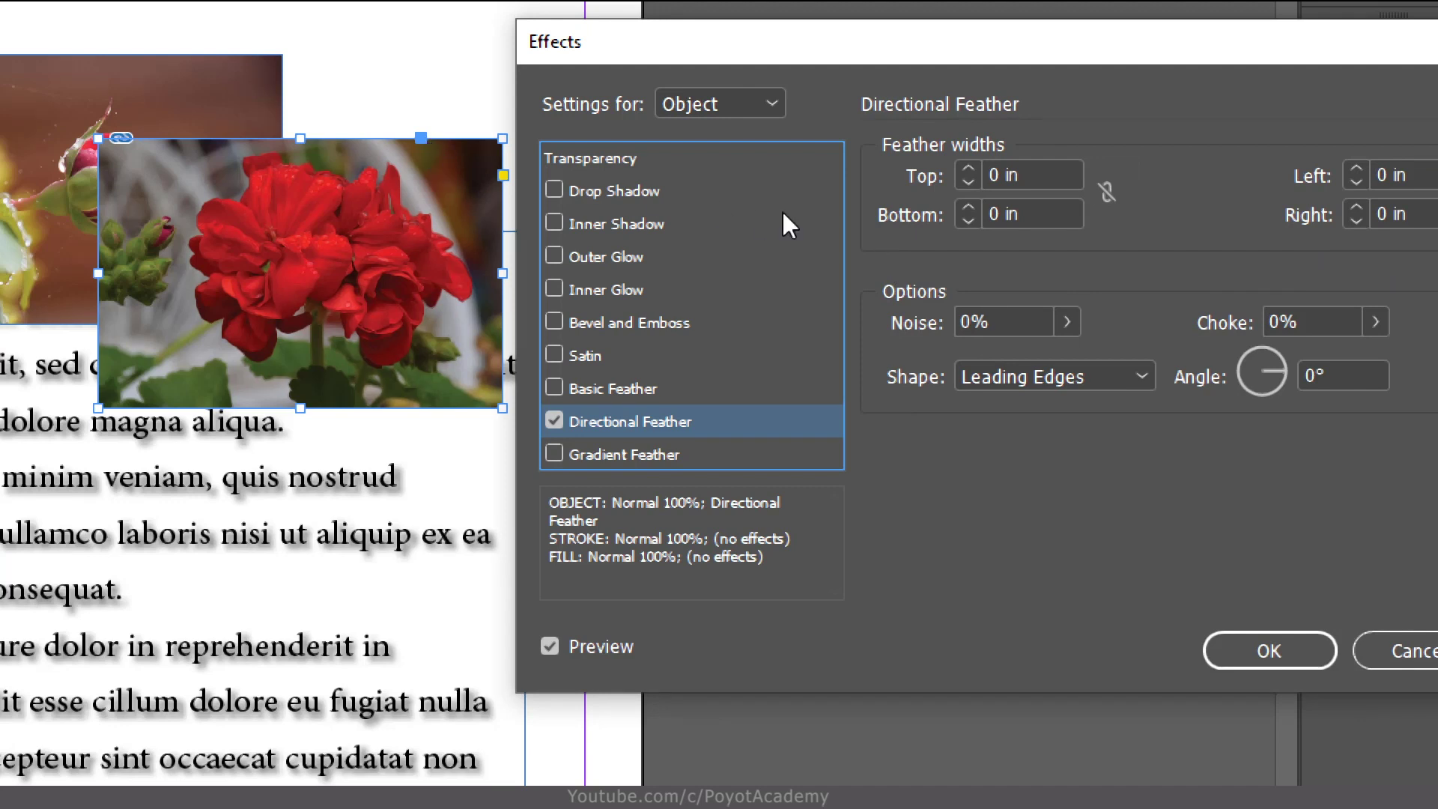
left_click(969, 169)
left_click(969, 169)
left_click(969, 169)
left_click(968, 169)
left_click(968, 169)
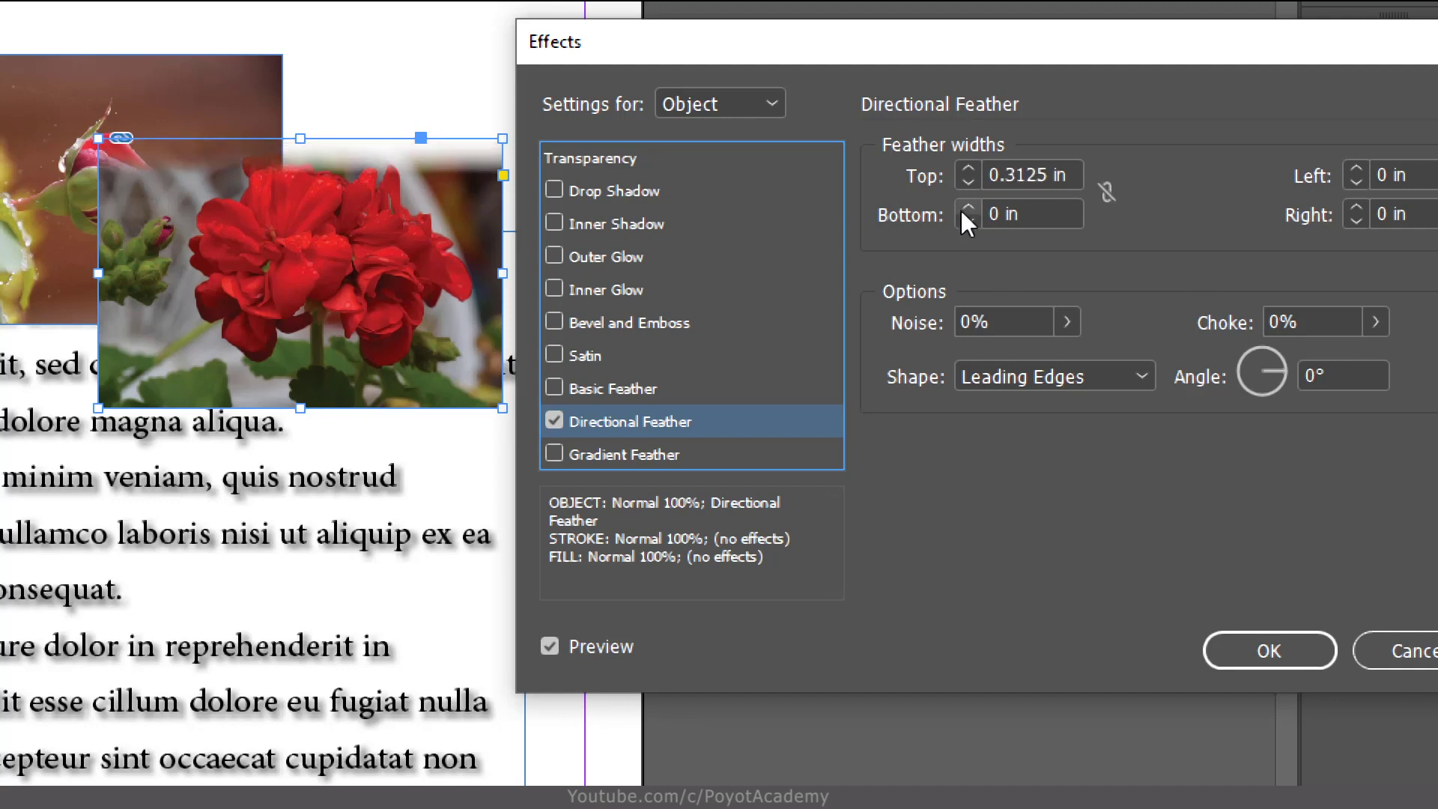
Raise the bottom feather width of the flower image's directional feather to 0.1875 in.
left_click(968, 206)
left_click(969, 206)
left_click(968, 207)
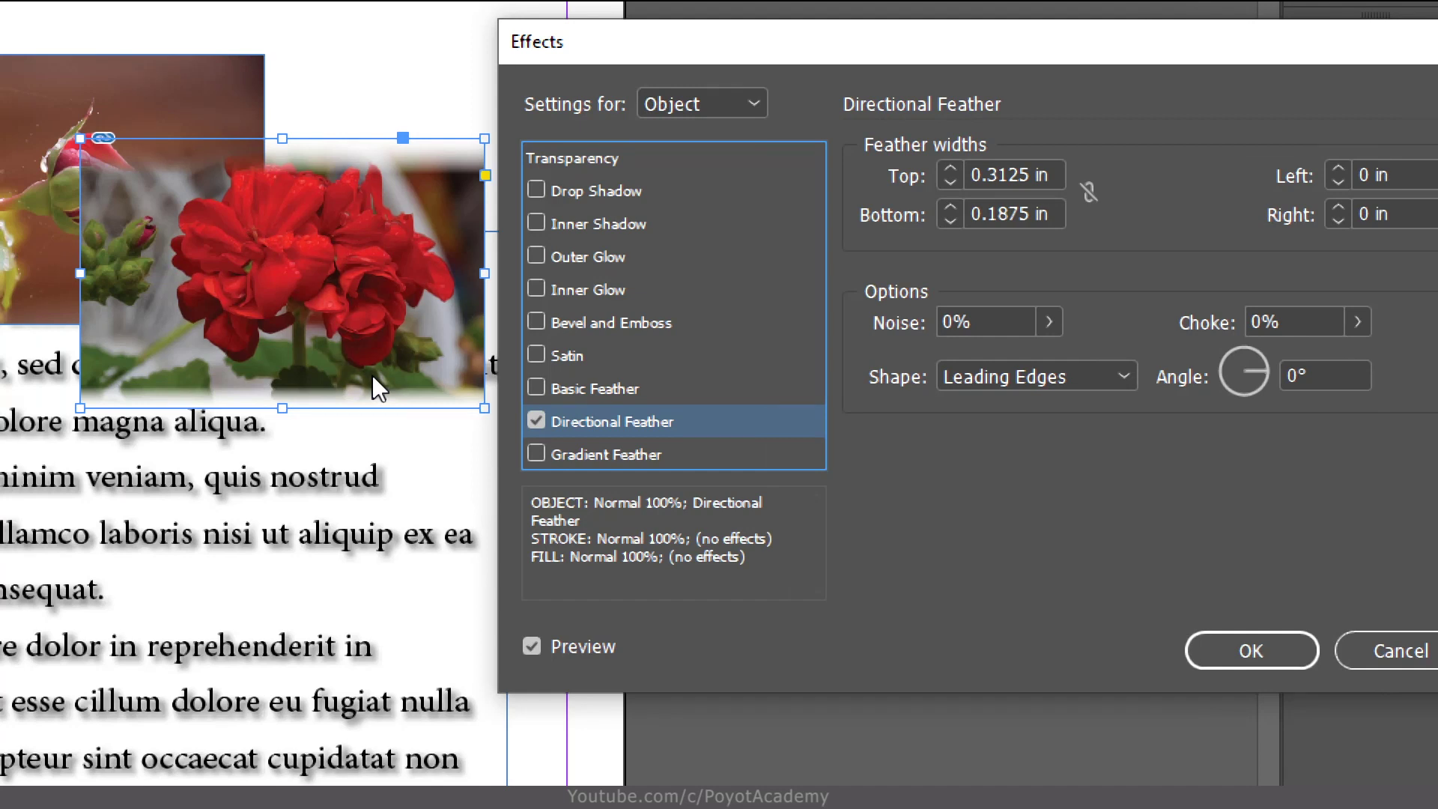
Link the four directional feather widths, set them all to 0.25 in, and unlink them again.
left_click(1087, 195)
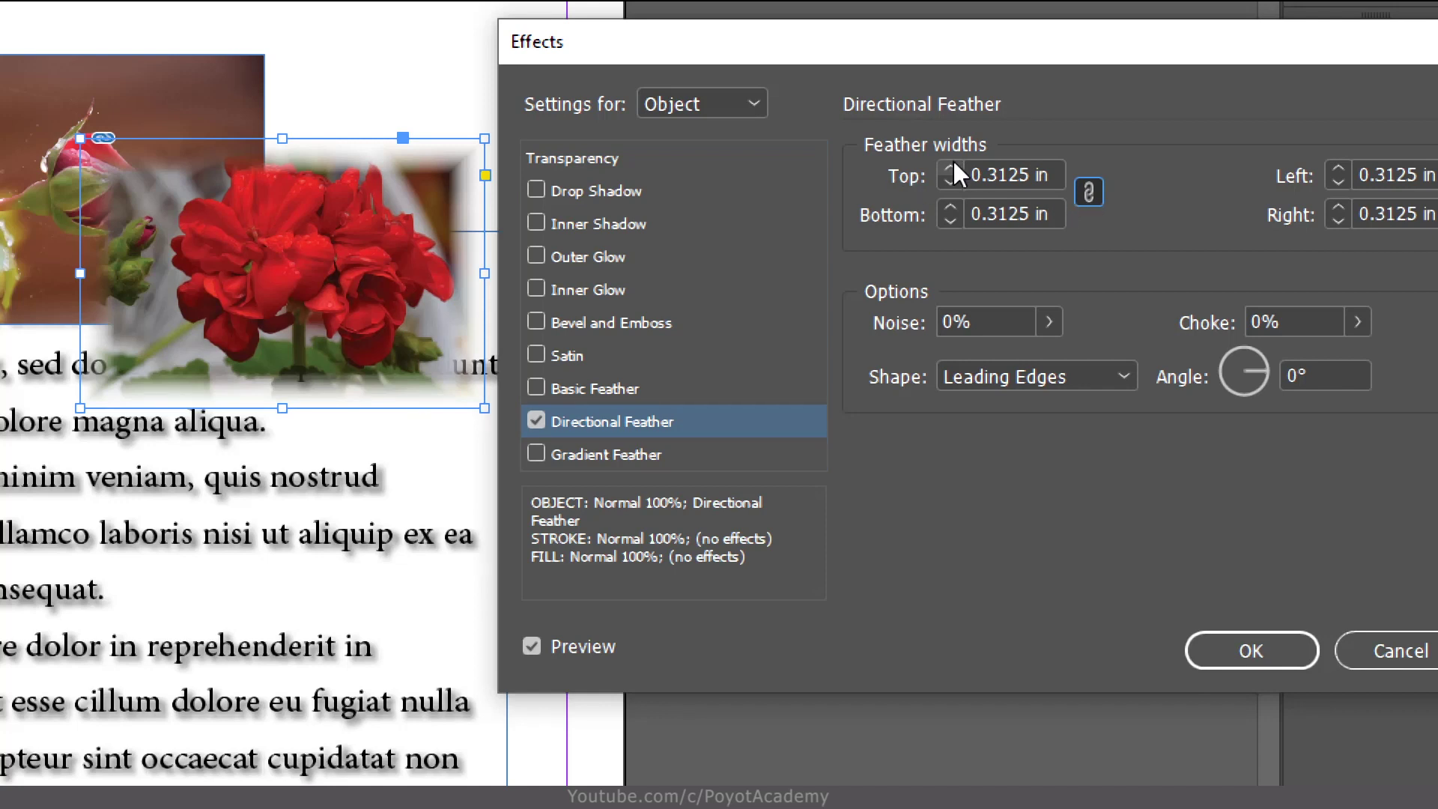
left_click(953, 168)
left_click(951, 181)
left_click(952, 181)
left_click(1090, 193)
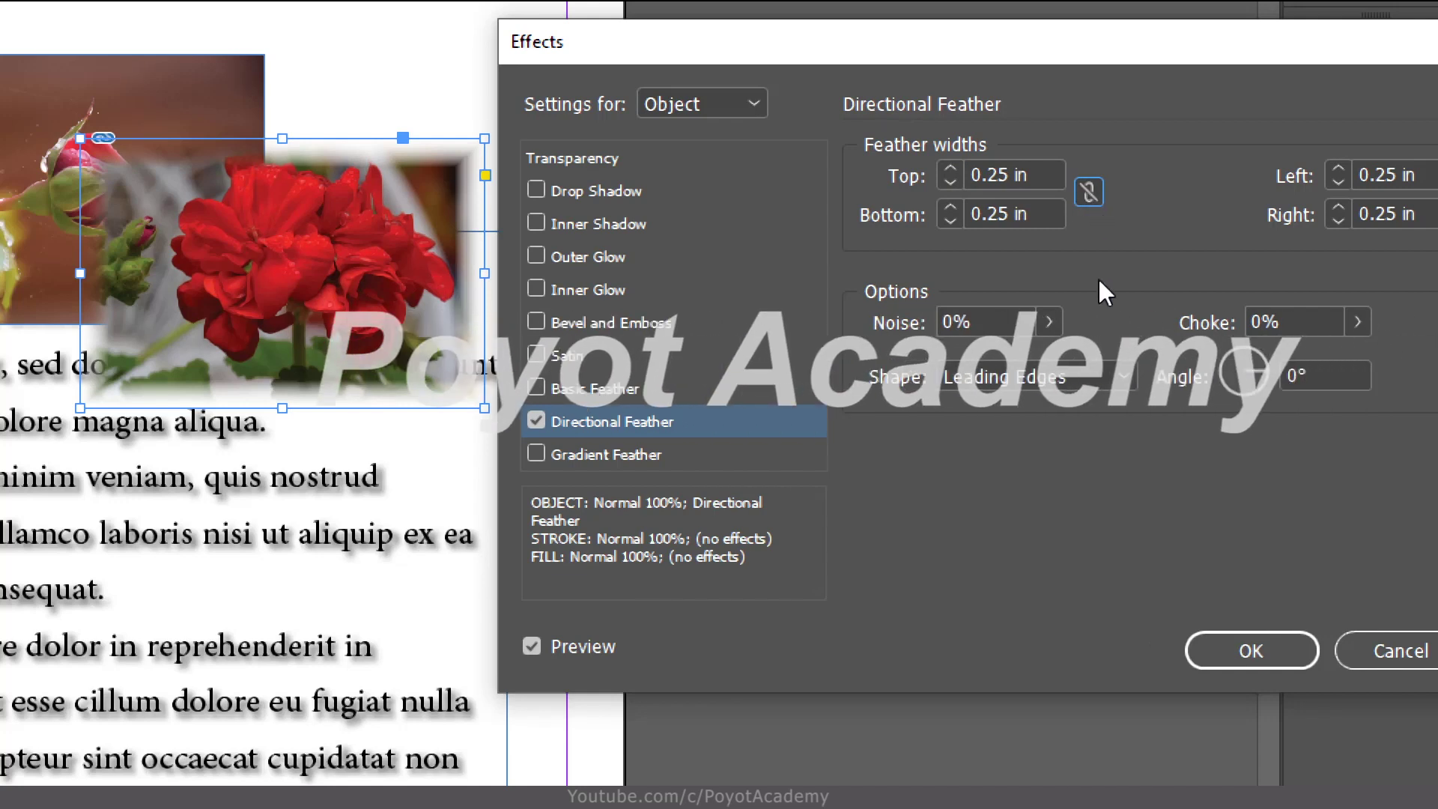
Set the directional feather's top width to 0 in and its right width to 0.0625 in.
left_click(952, 181)
left_click(952, 181)
left_click(951, 180)
left_click(951, 180)
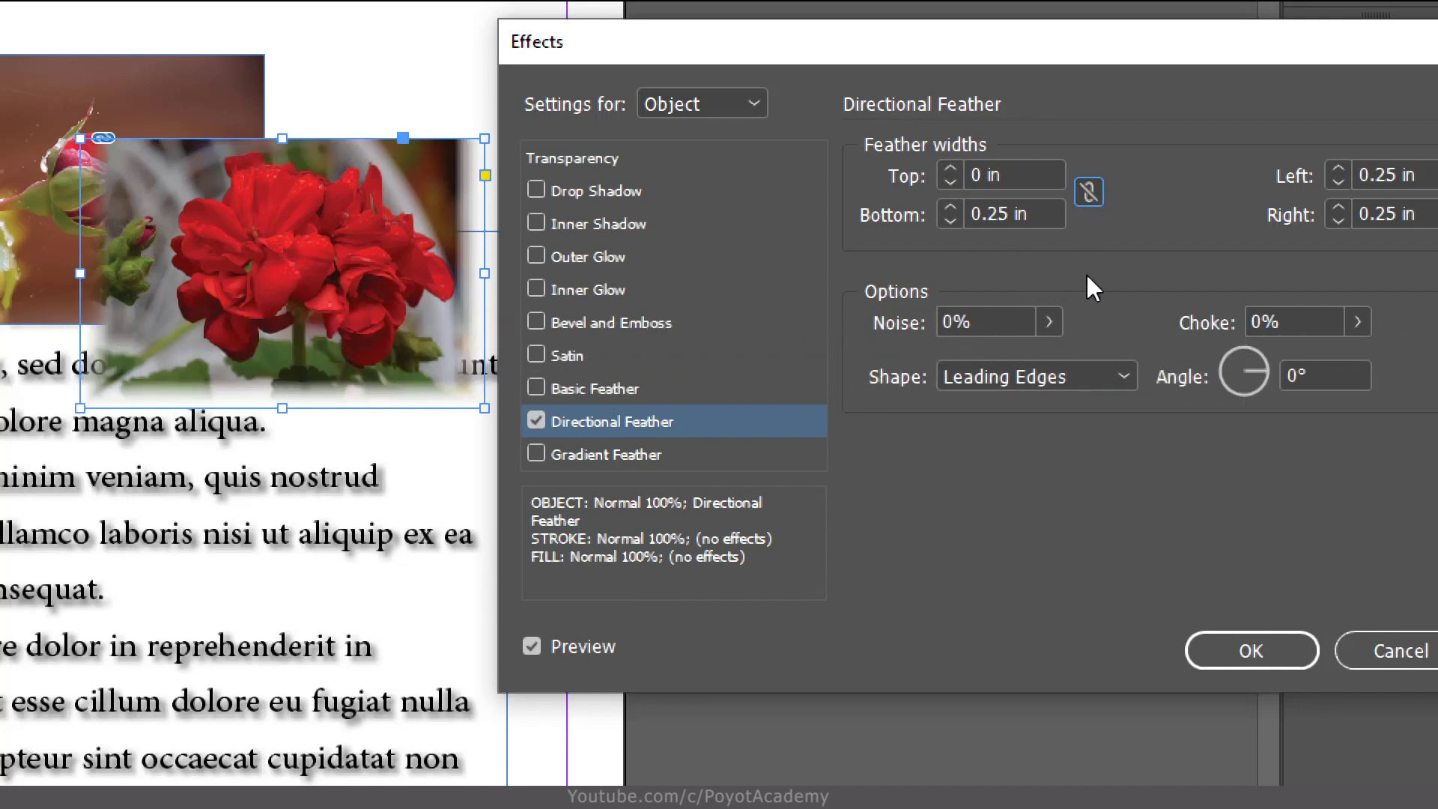
left_click(1338, 221)
left_click(1338, 222)
left_click(1338, 222)
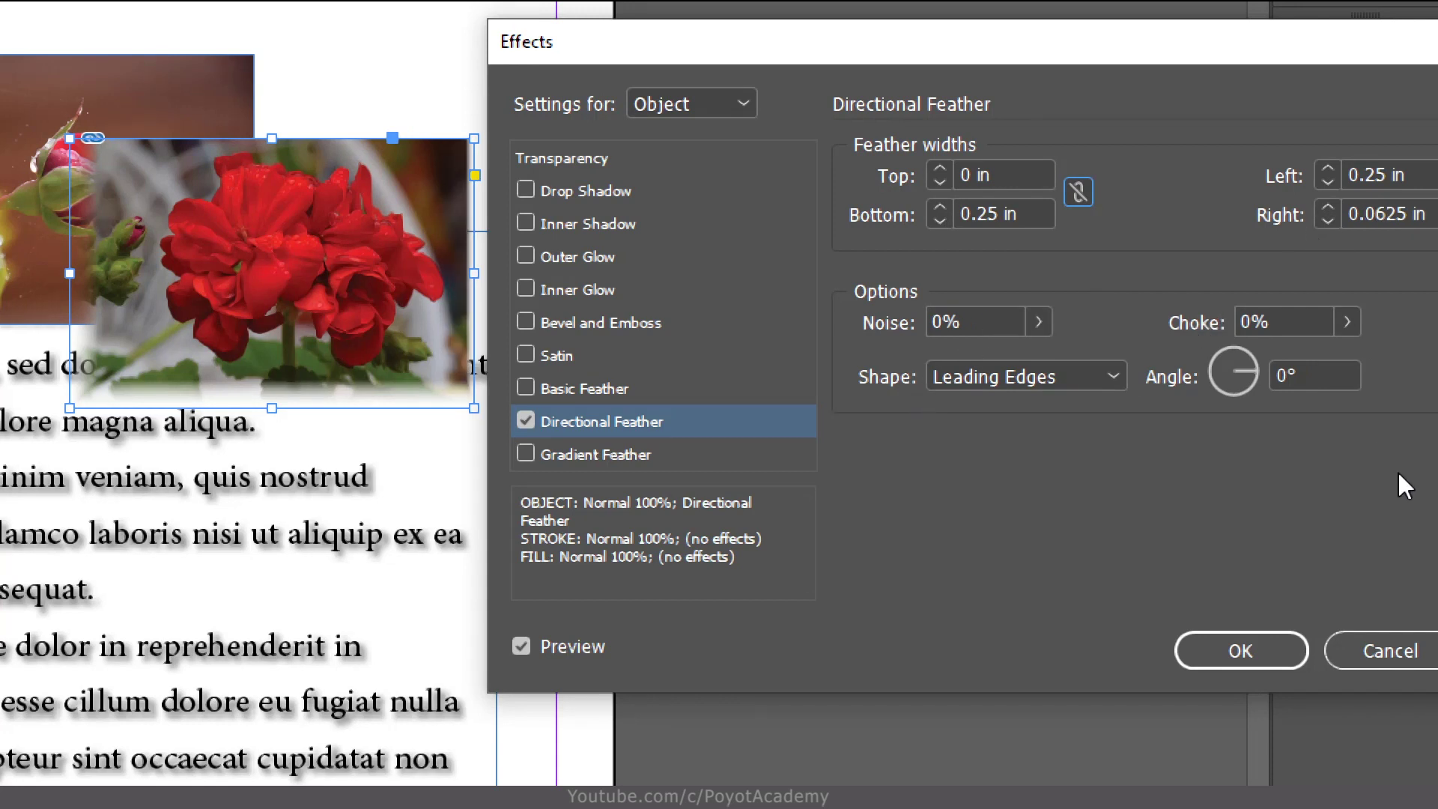
Try the noise adjustment for the directional feather and leave Noise at 0%.
left_click(994, 323)
left_click_drag(835, 359, 801, 356)
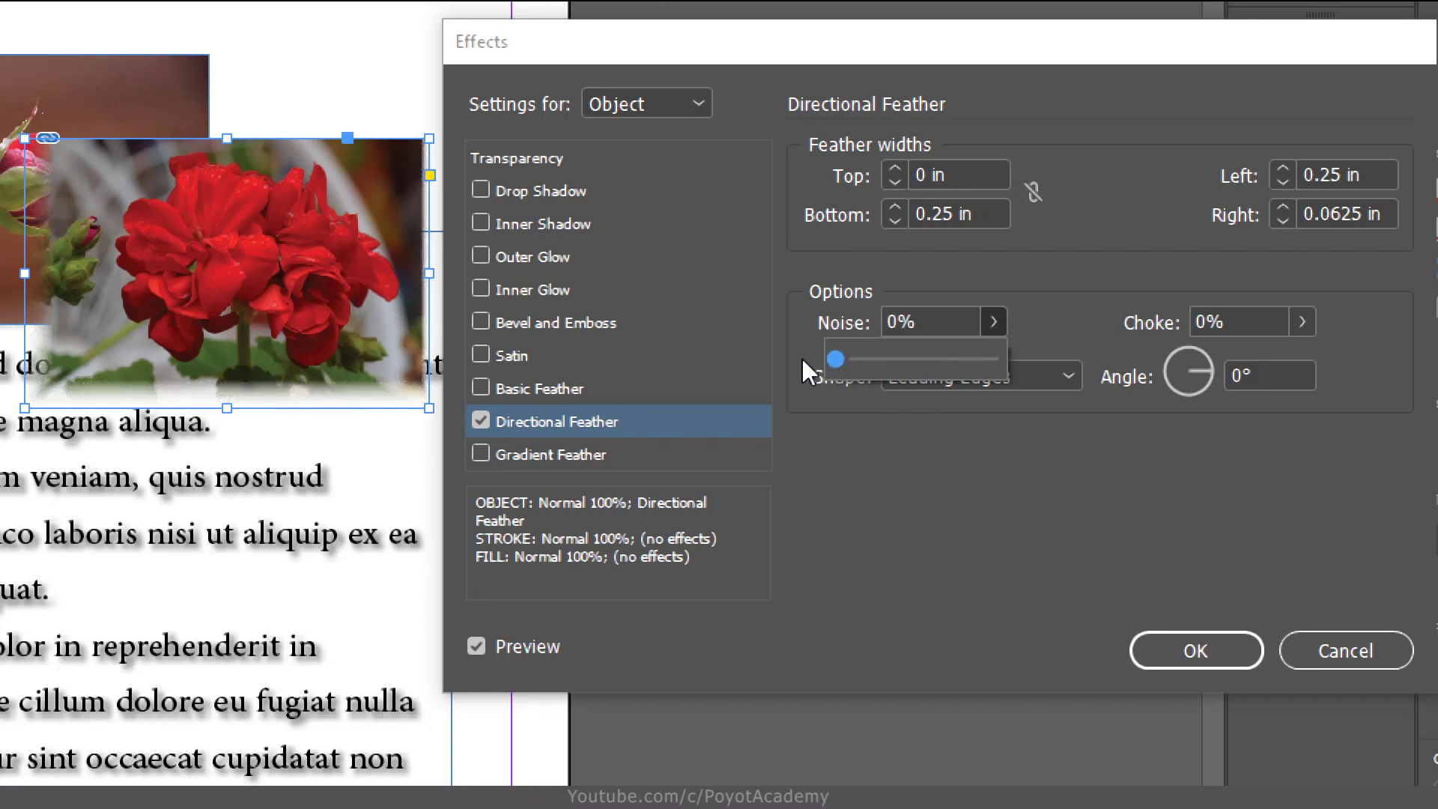
left_click(1156, 282)
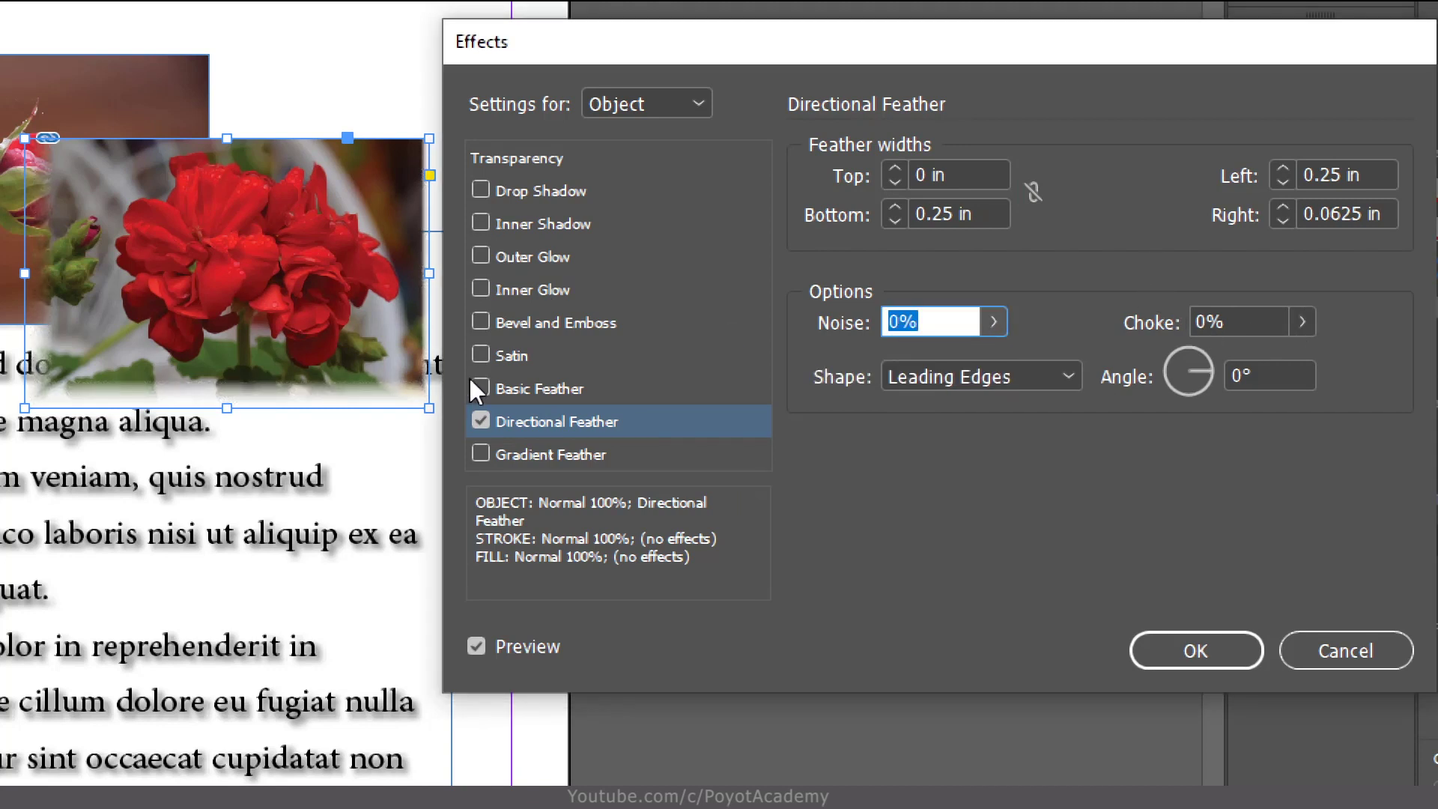
Try the First Edge Only and Leading Edges shapes, set the directional feather to All Edges, and rotate its angle to -65°.
left_click(1055, 389)
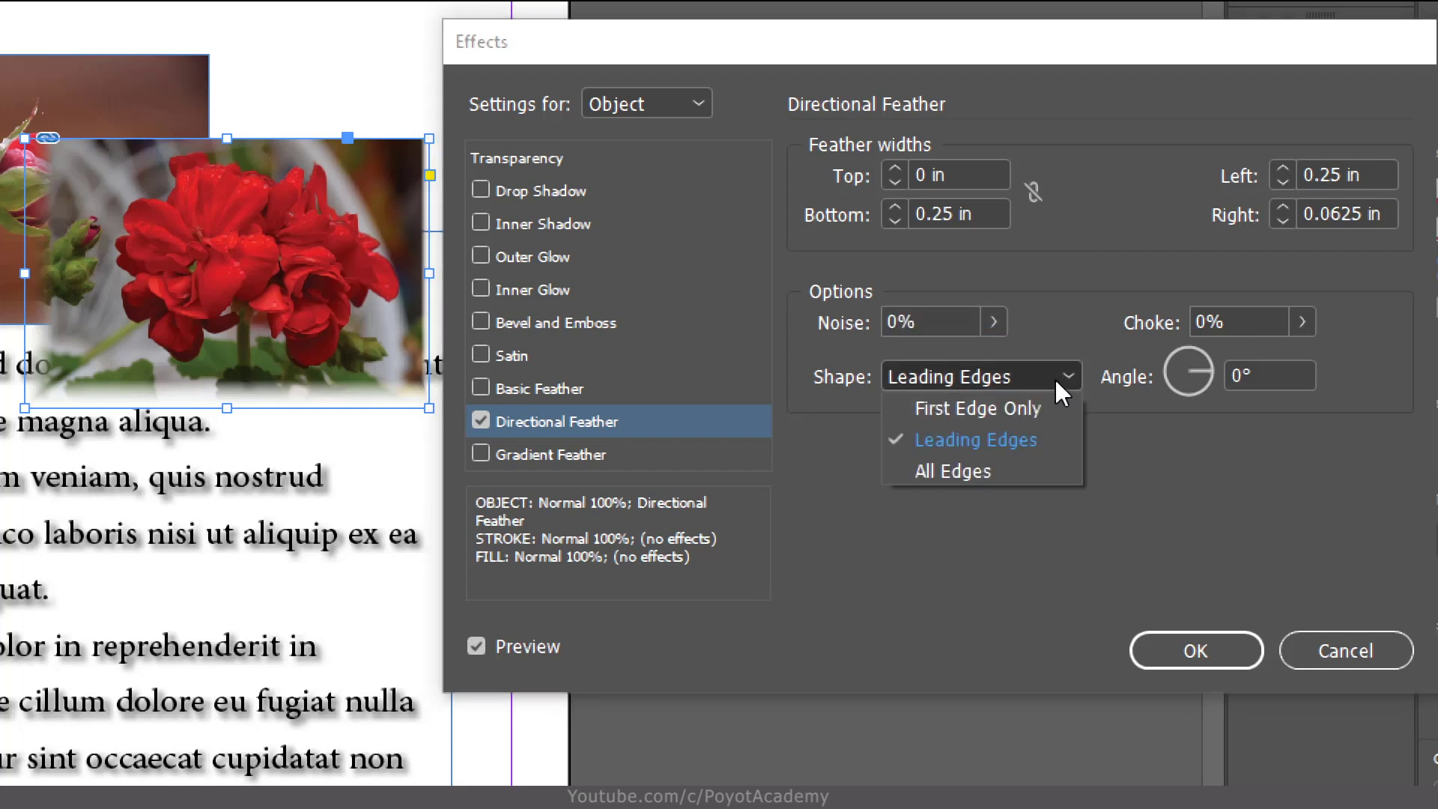
left_click(985, 411)
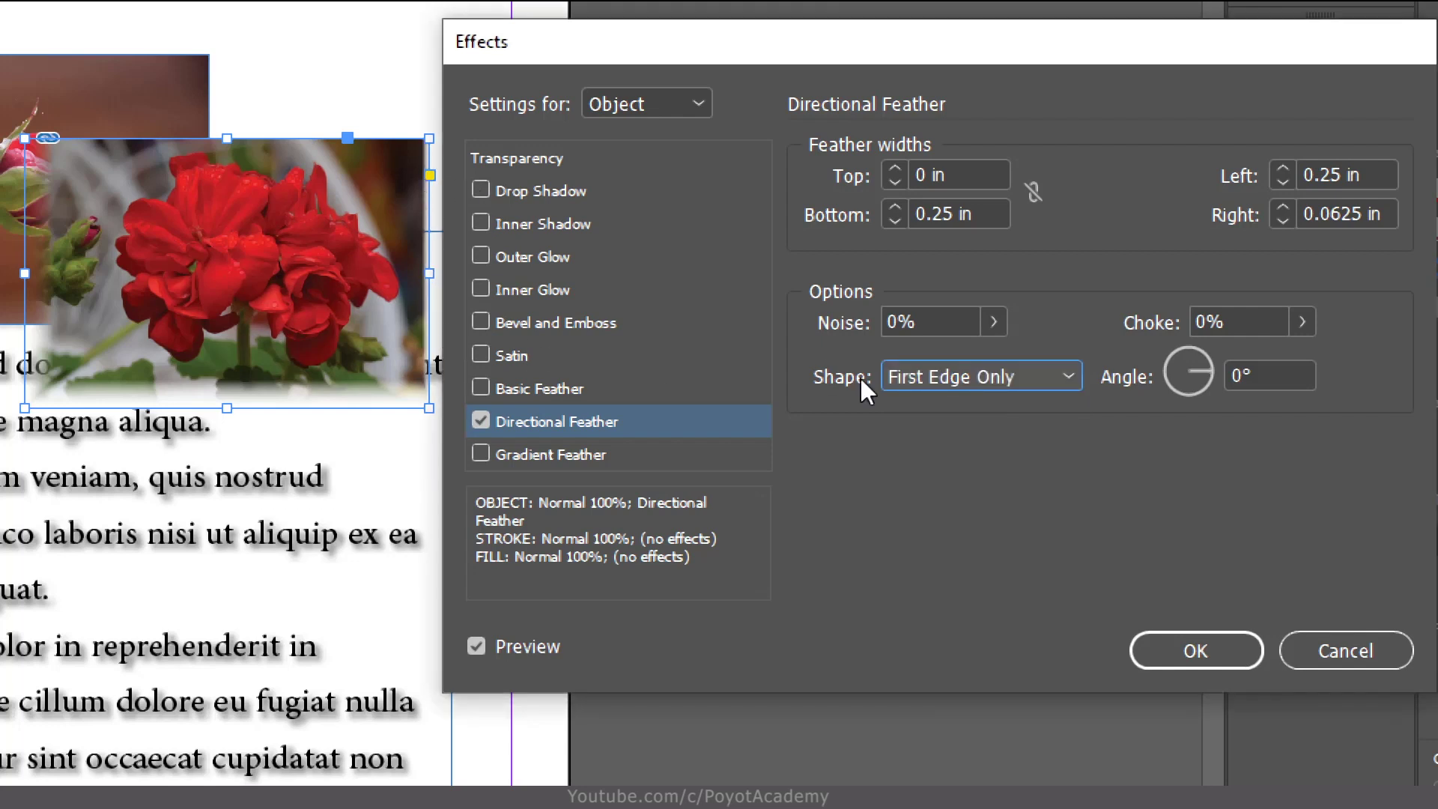
left_click(1005, 385)
left_click(1008, 430)
left_click(996, 376)
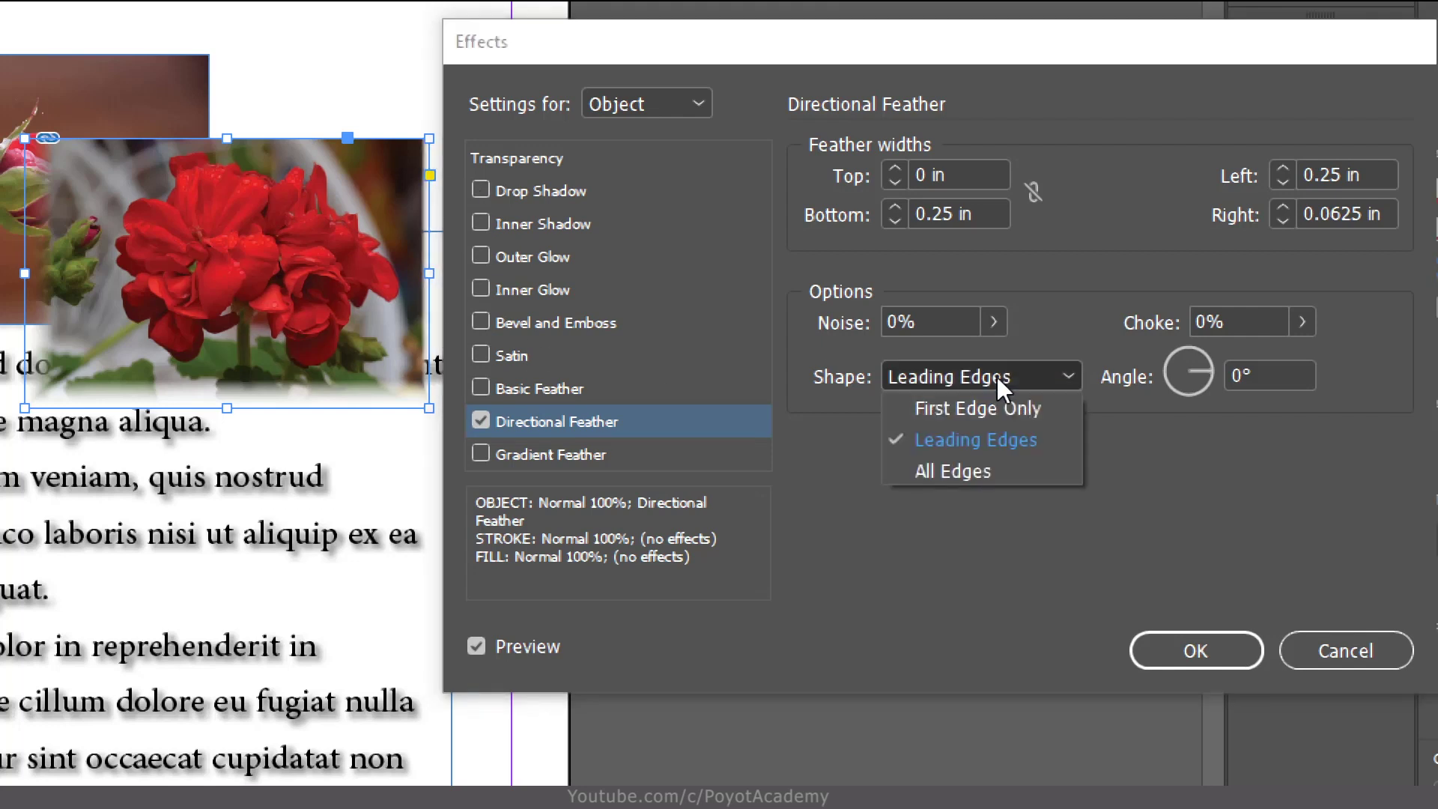
left_click(978, 479)
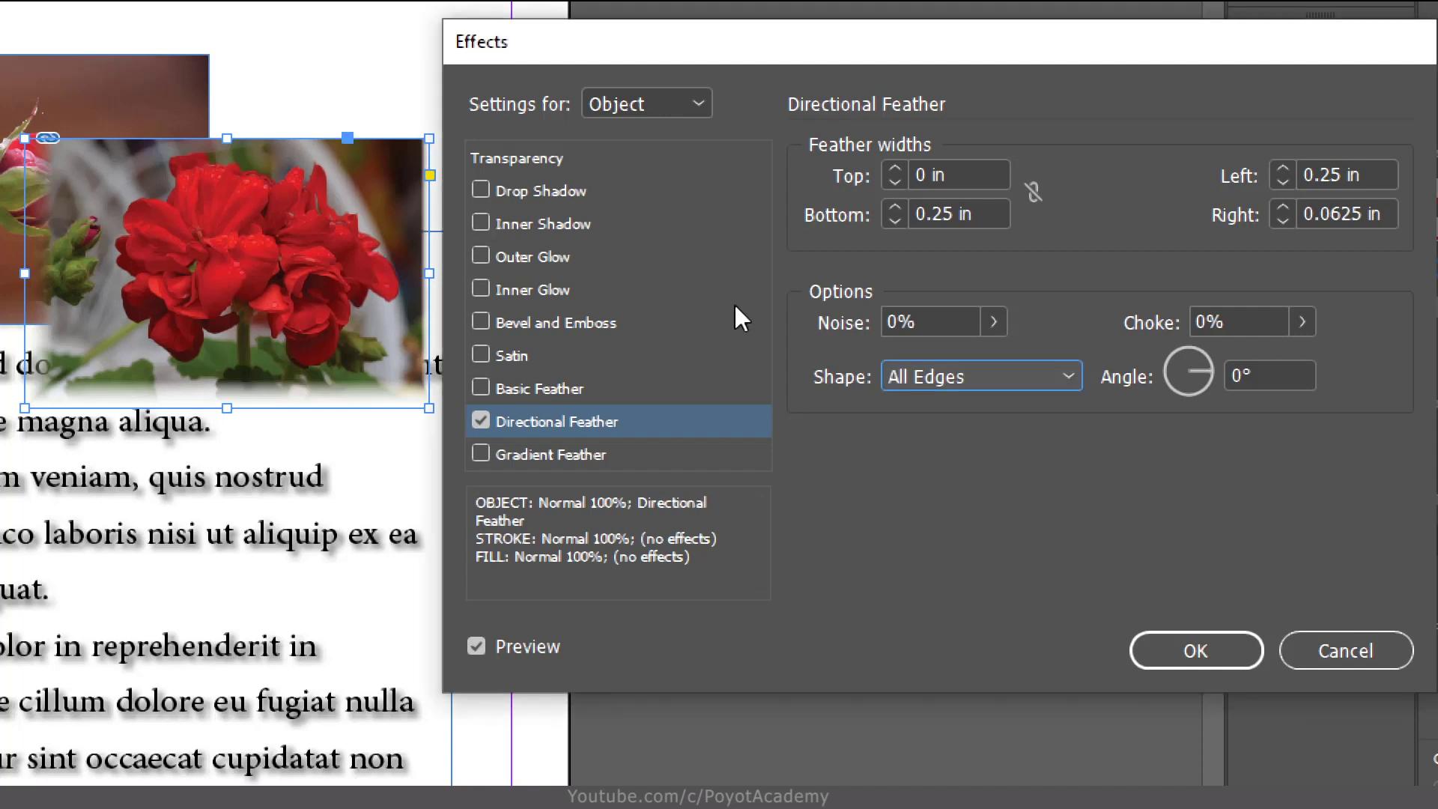
mouse_move(1209, 368)
left_mouse_down()
mouse_move(1171, 355)
mouse_move(1202, 352)
mouse_move(1200, 391)
left_mouse_up()
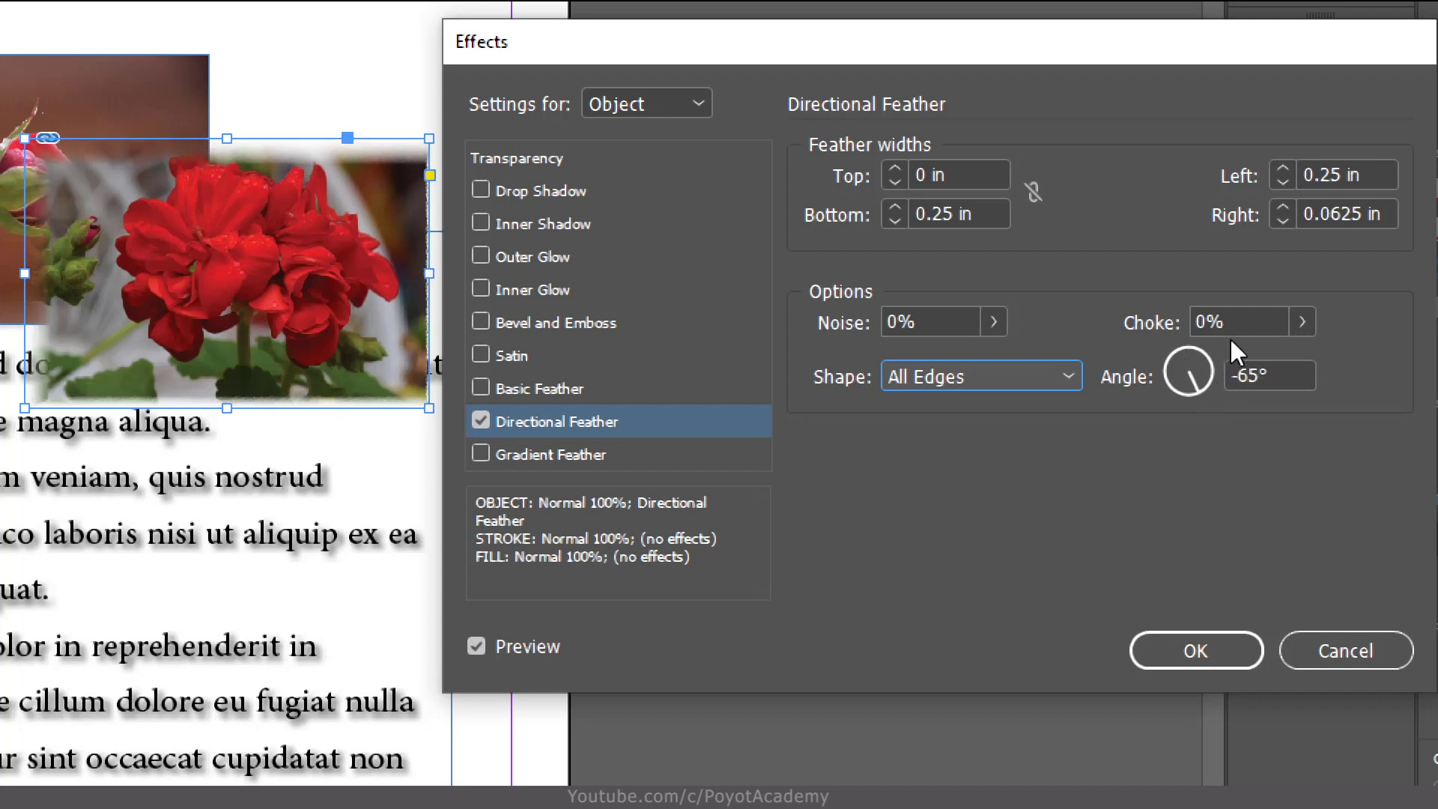
Replace Directional Feather with Gradient Feather on the flower image and show the gradient feather settings.
left_click(482, 421)
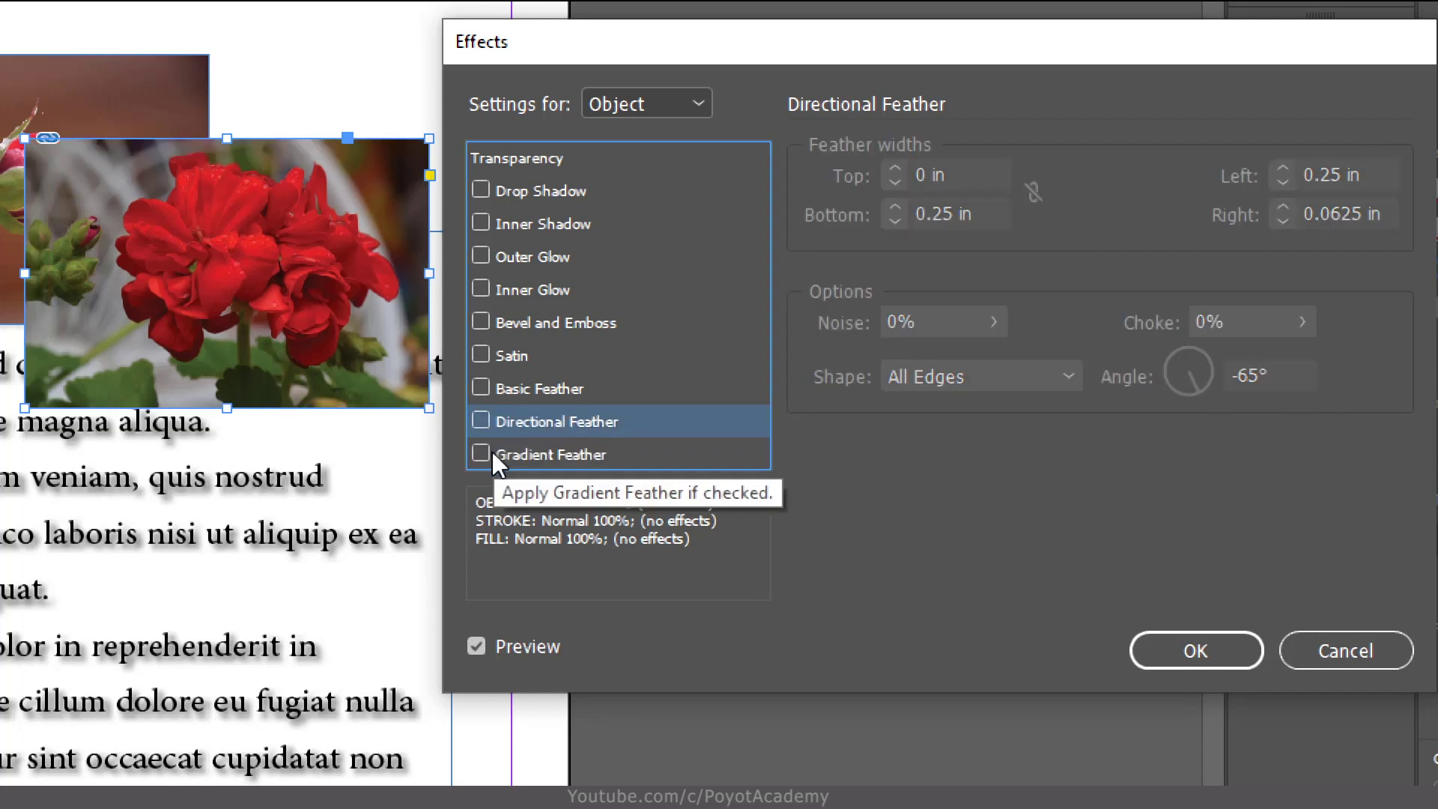
left_click(480, 453)
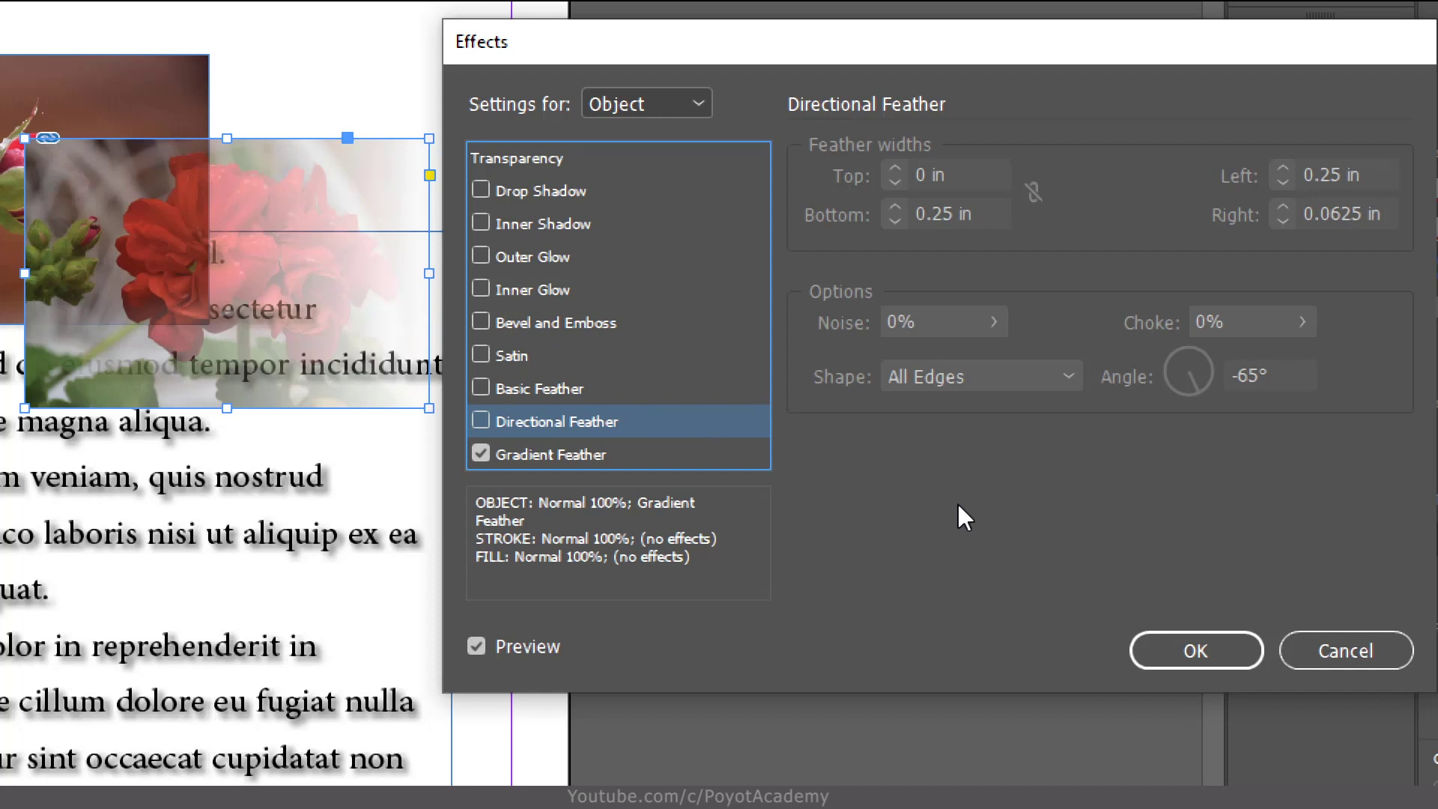
left_click(563, 457)
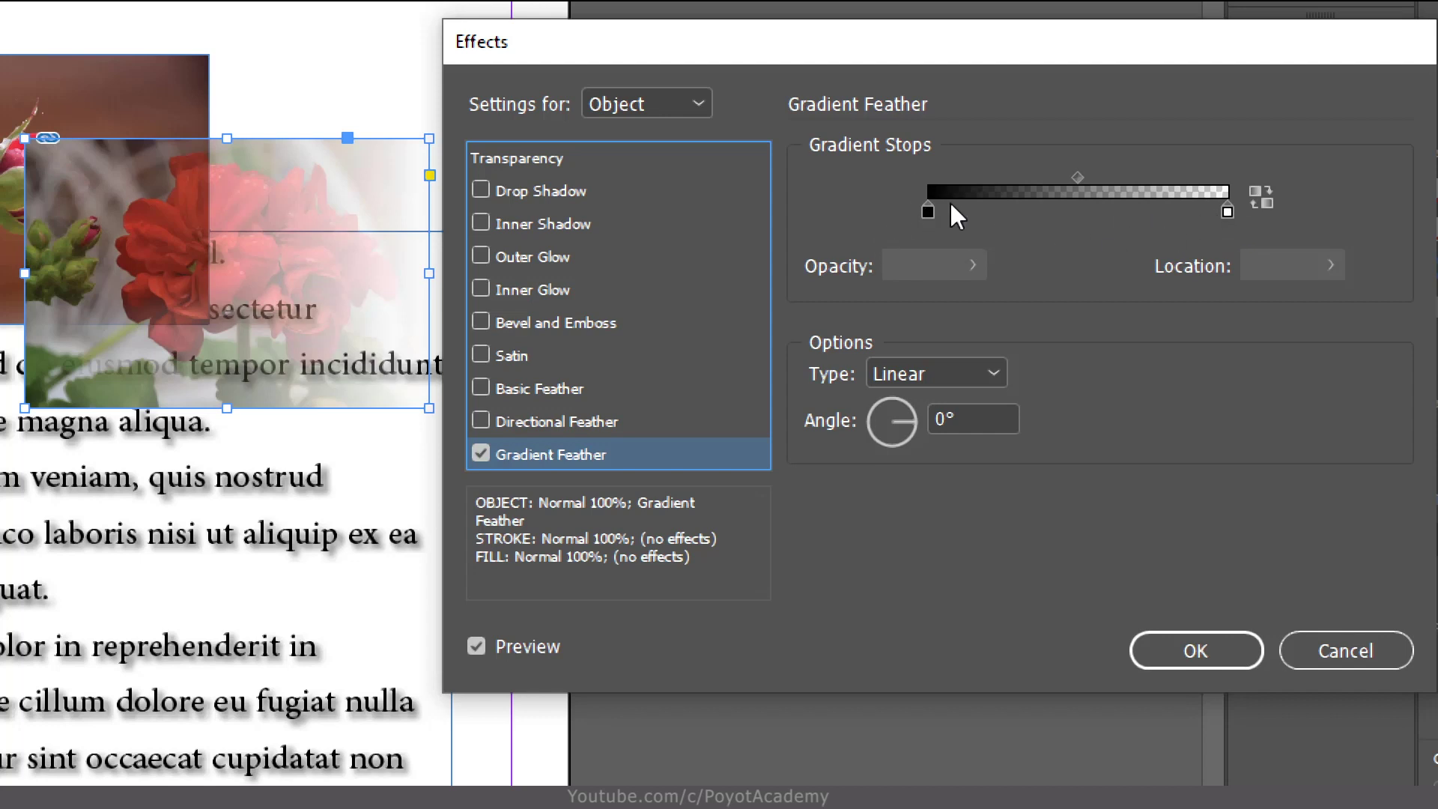
Try moving the start and end gradient stops, returning them to locations 0% and 100%.
left_click(929, 213)
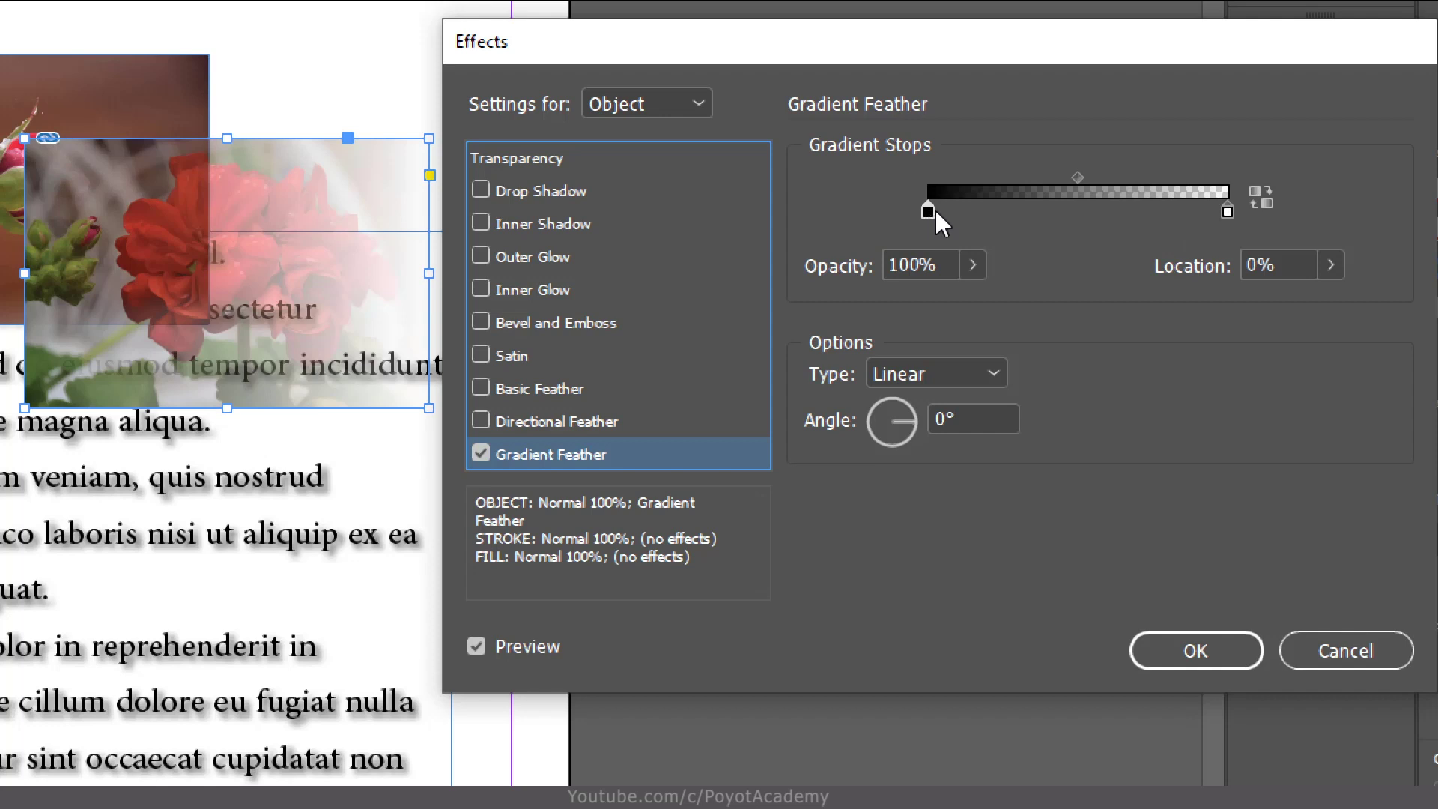
left_click(989, 211)
left_click_drag(989, 211, 904, 211)
left_click(931, 210)
mouse_move(1229, 213)
left_mouse_down()
mouse_move(1067, 205)
mouse_move(1238, 209)
left_mouse_up()
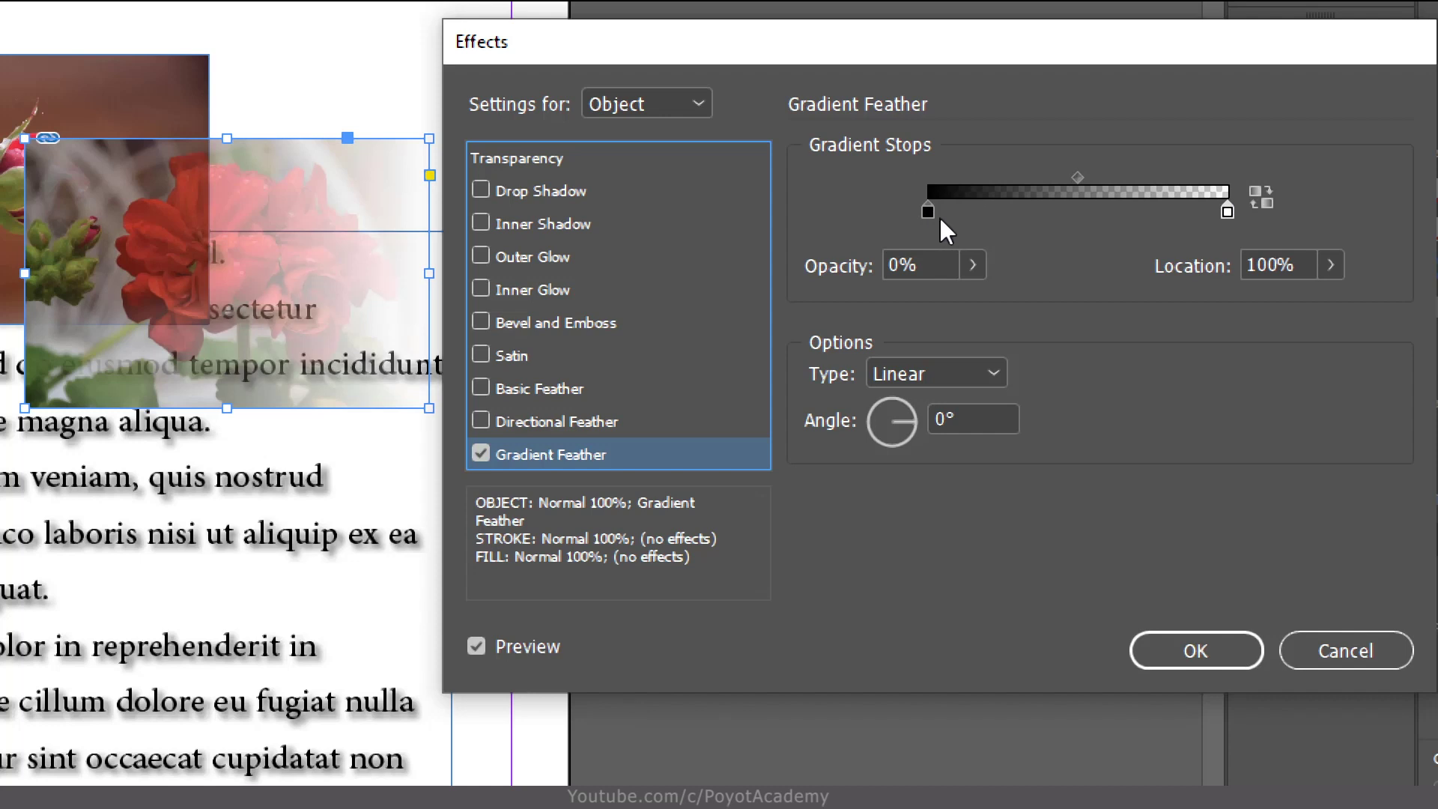
Add a 70.5% opacity stop to the feather gradient, move it to 49%, and shift the first midpoint toward the start.
left_click(1016, 212)
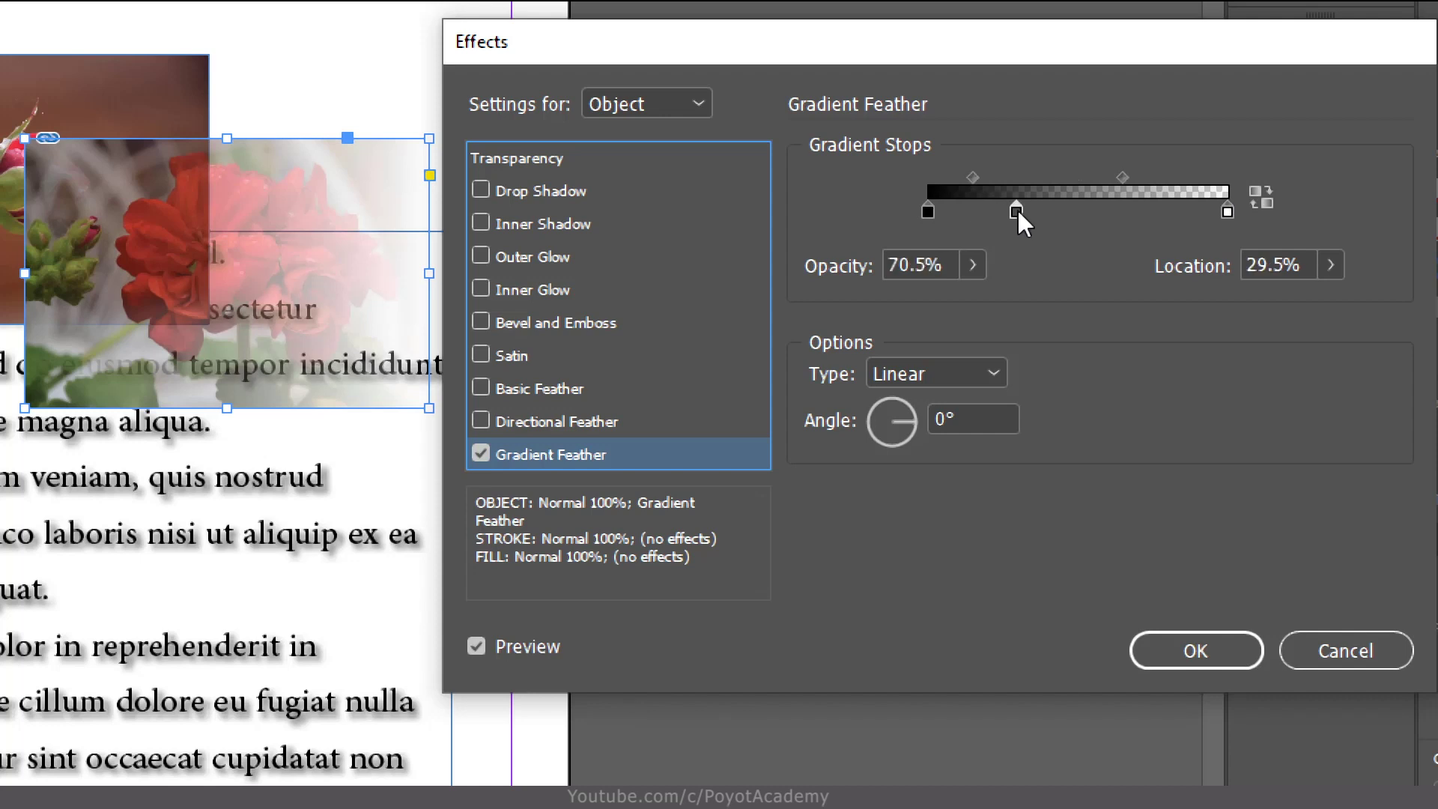
left_click_drag(1015, 212, 1076, 211)
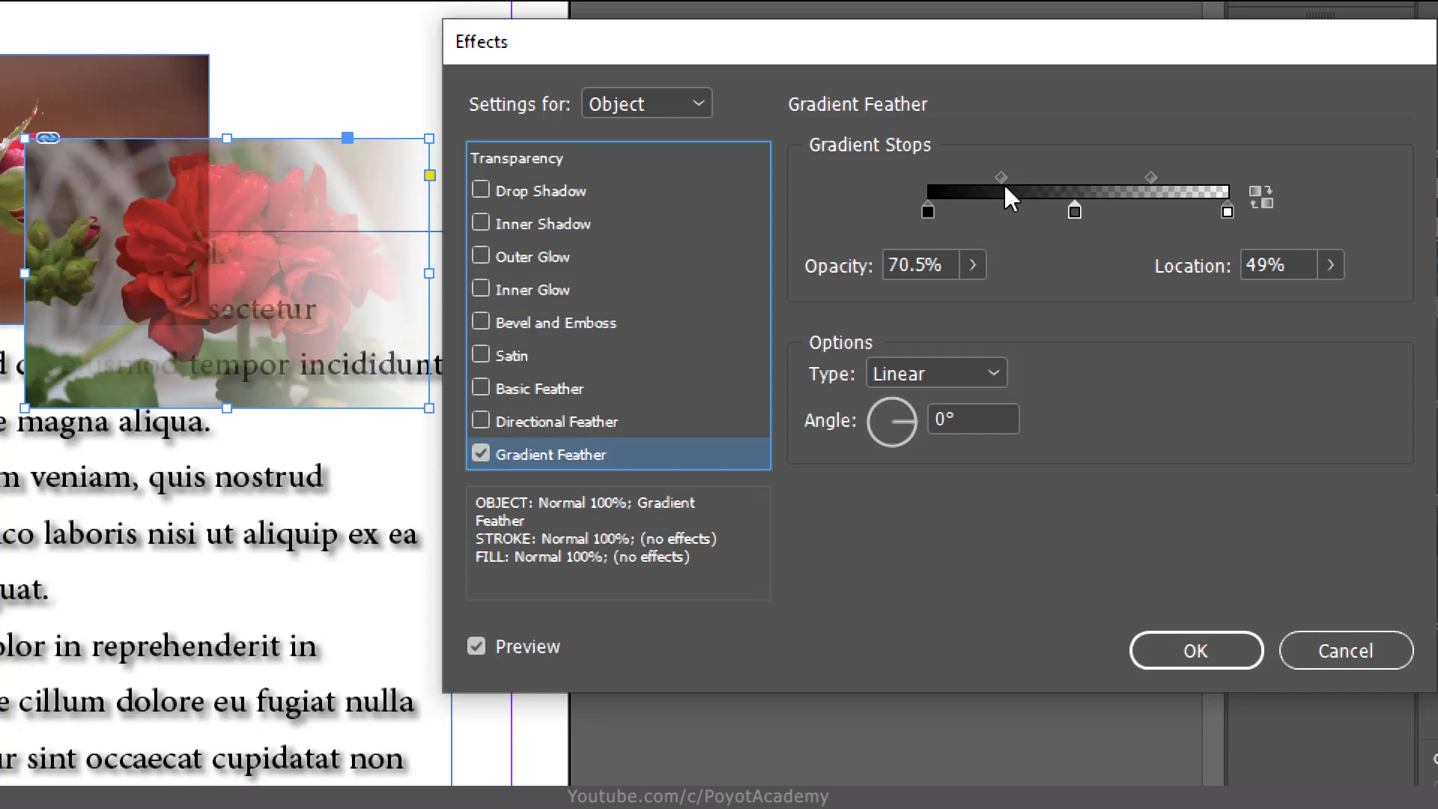
mouse_move(1001, 179)
left_mouse_down()
mouse_move(1058, 177)
mouse_move(934, 177)
mouse_move(1032, 177)
mouse_move(976, 178)
left_mouse_up()
Remove the middle stop from the flower image's feather gradient.
left_click_drag(1076, 213, 1085, 236)
left_click(1079, 210)
left_click_drag(1080, 213, 1070, 271)
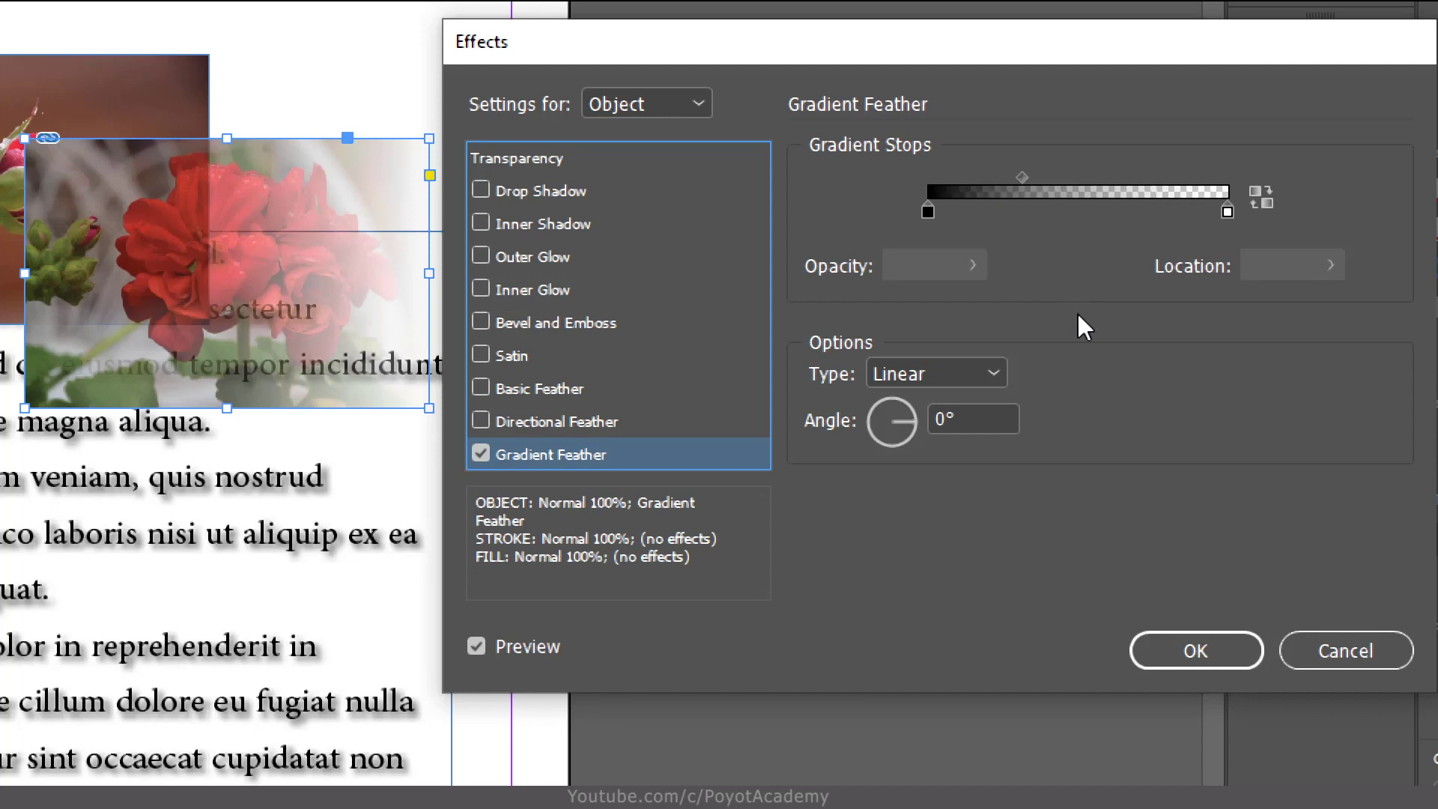
Check the opacity and location of both gradient stops, and try the end stop's opacity adjustment while leaving it at 0%.
left_click(929, 212)
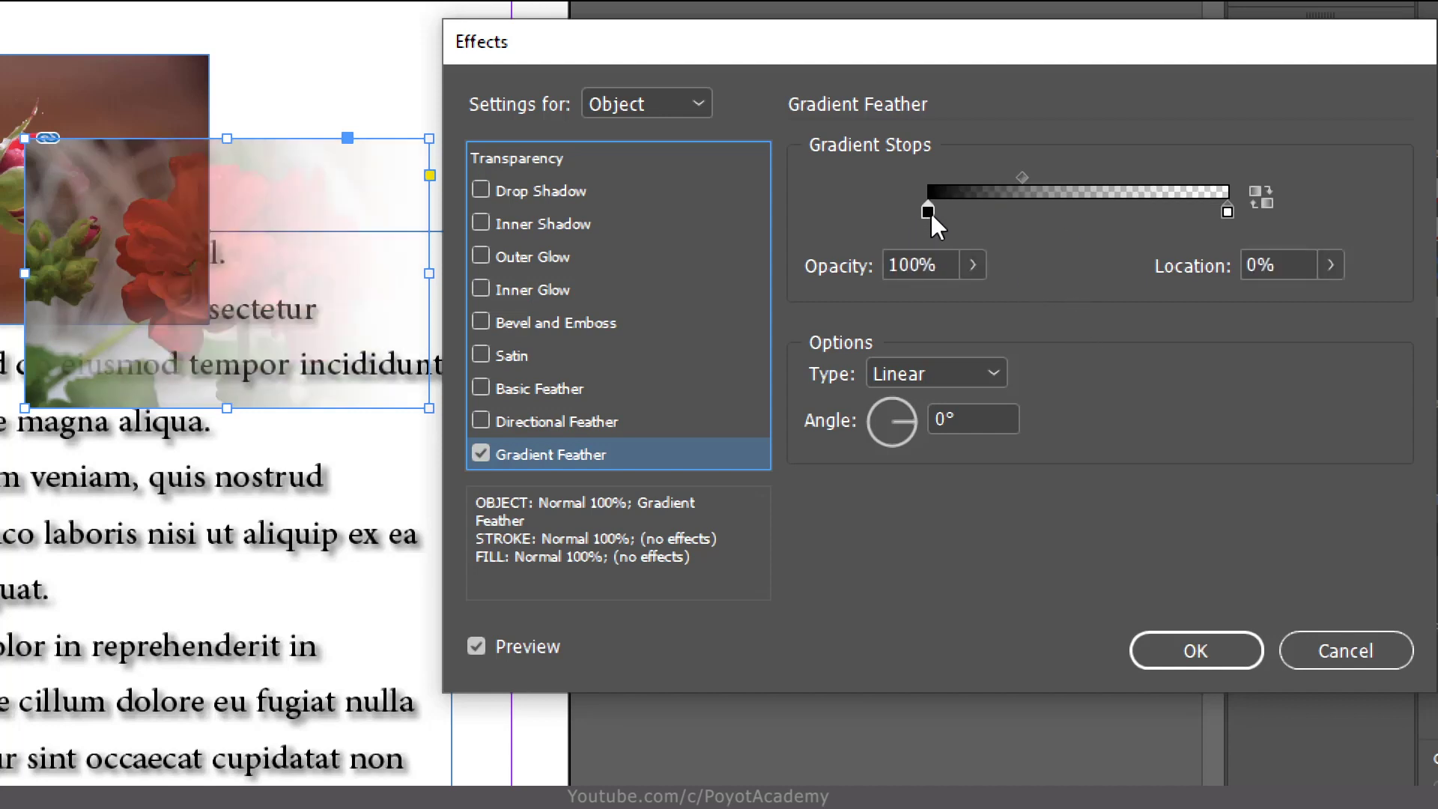
left_click(1227, 212)
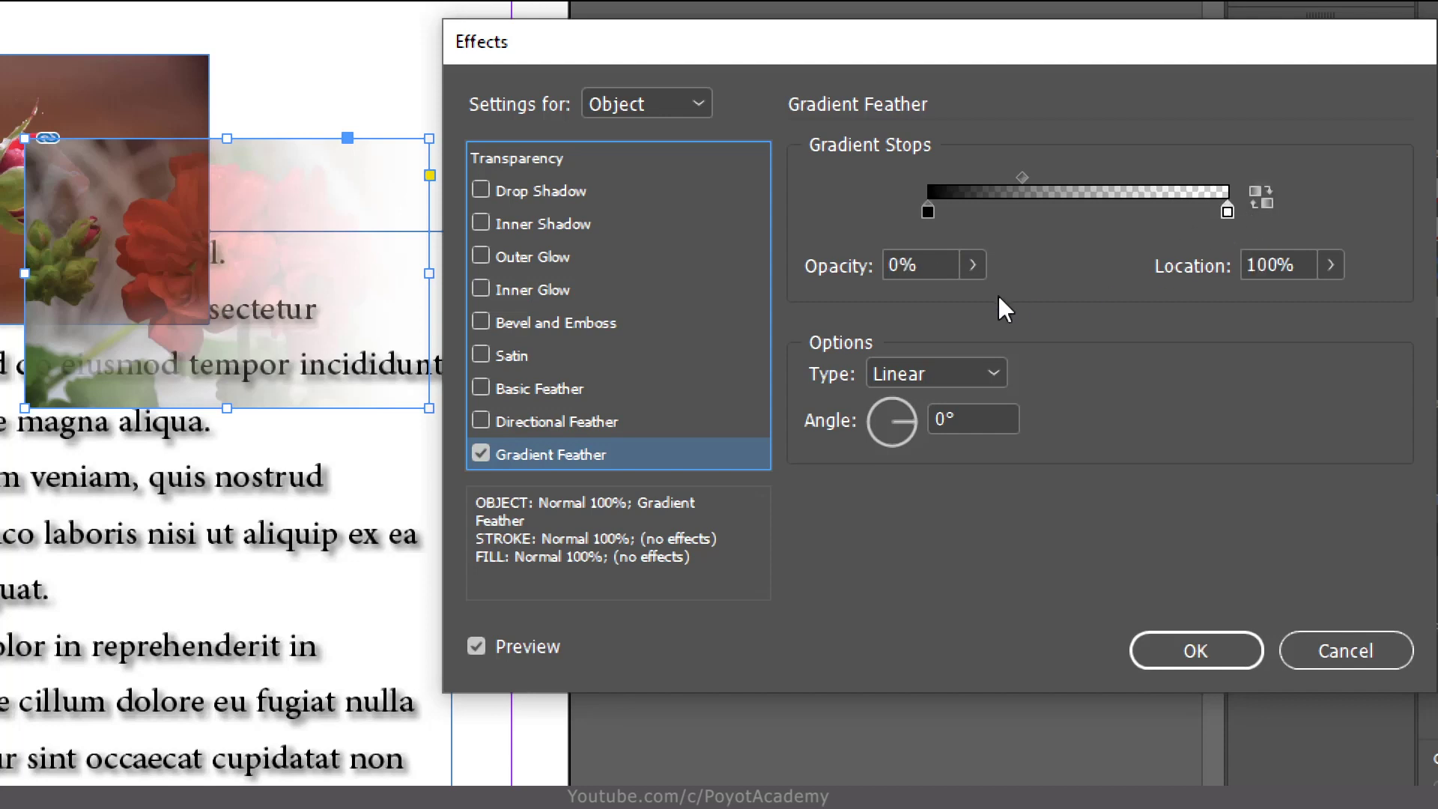
left_click(972, 266)
left_click_drag(815, 301, 780, 225)
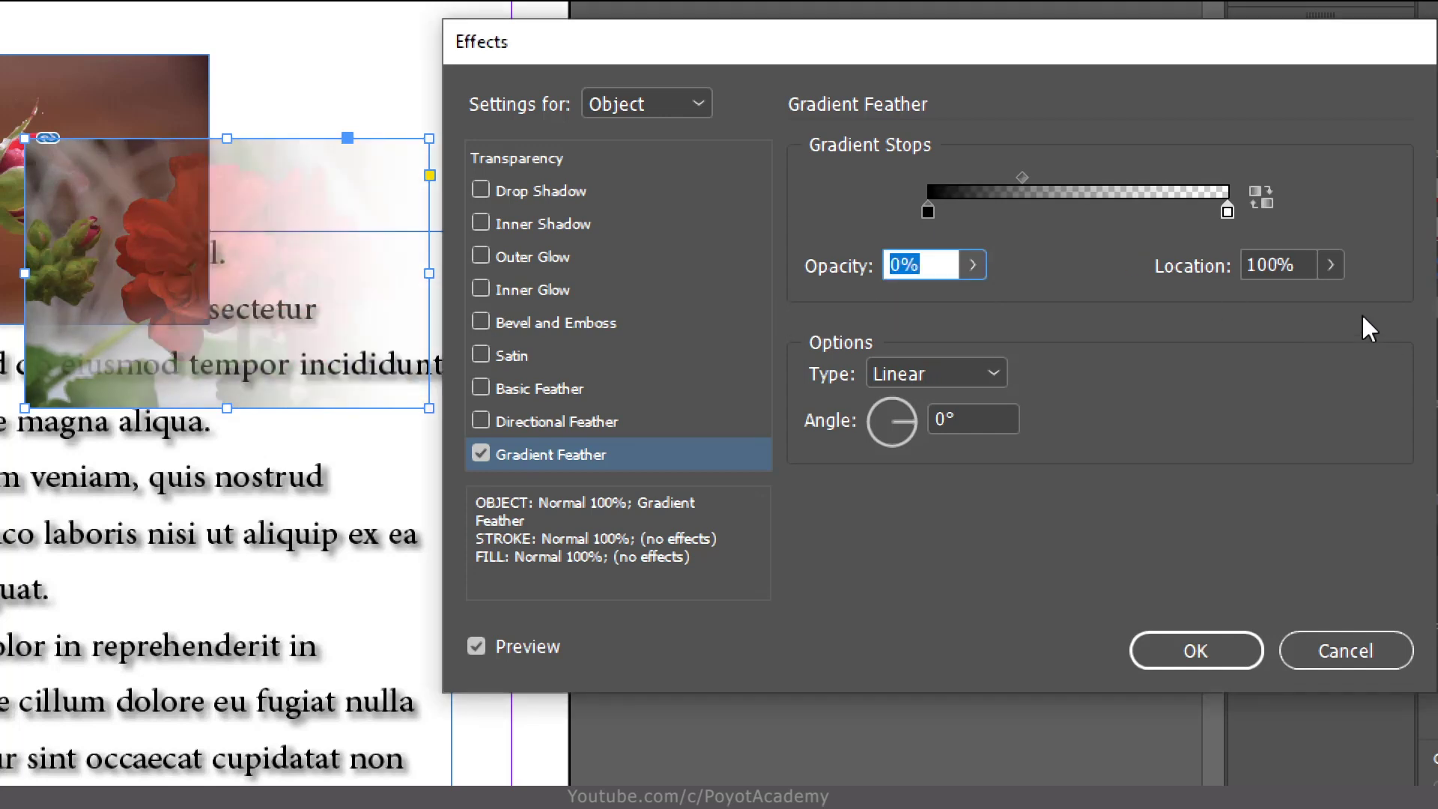
left_click(926, 212)
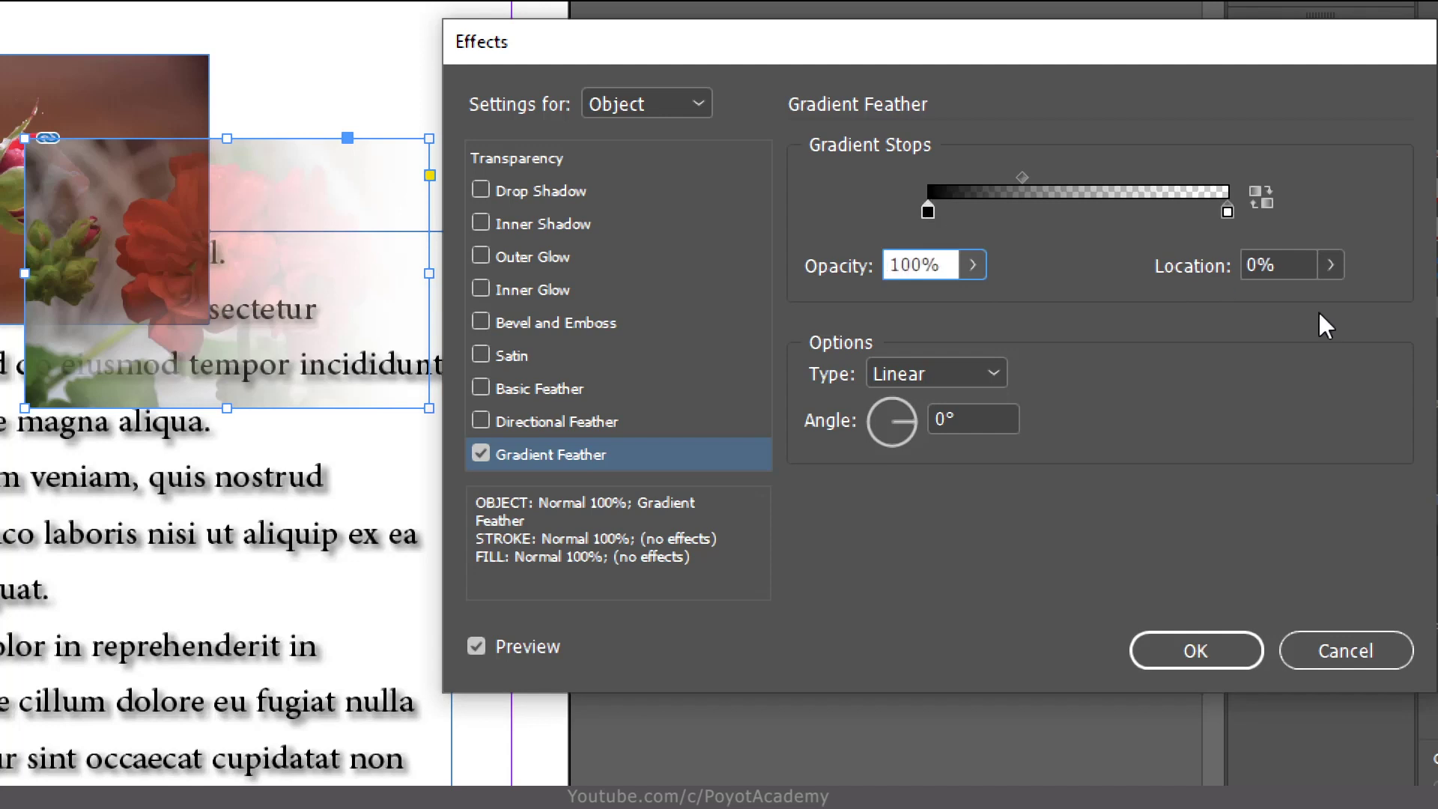
Move the start stop of the feather gradient to location 18% and on to 52.5%, keeping the Linear type.
left_click(1335, 271)
mouse_move(1173, 303)
left_mouse_down()
mouse_move(1311, 298)
mouse_move(1173, 303)
left_mouse_up()
left_click(1146, 345)
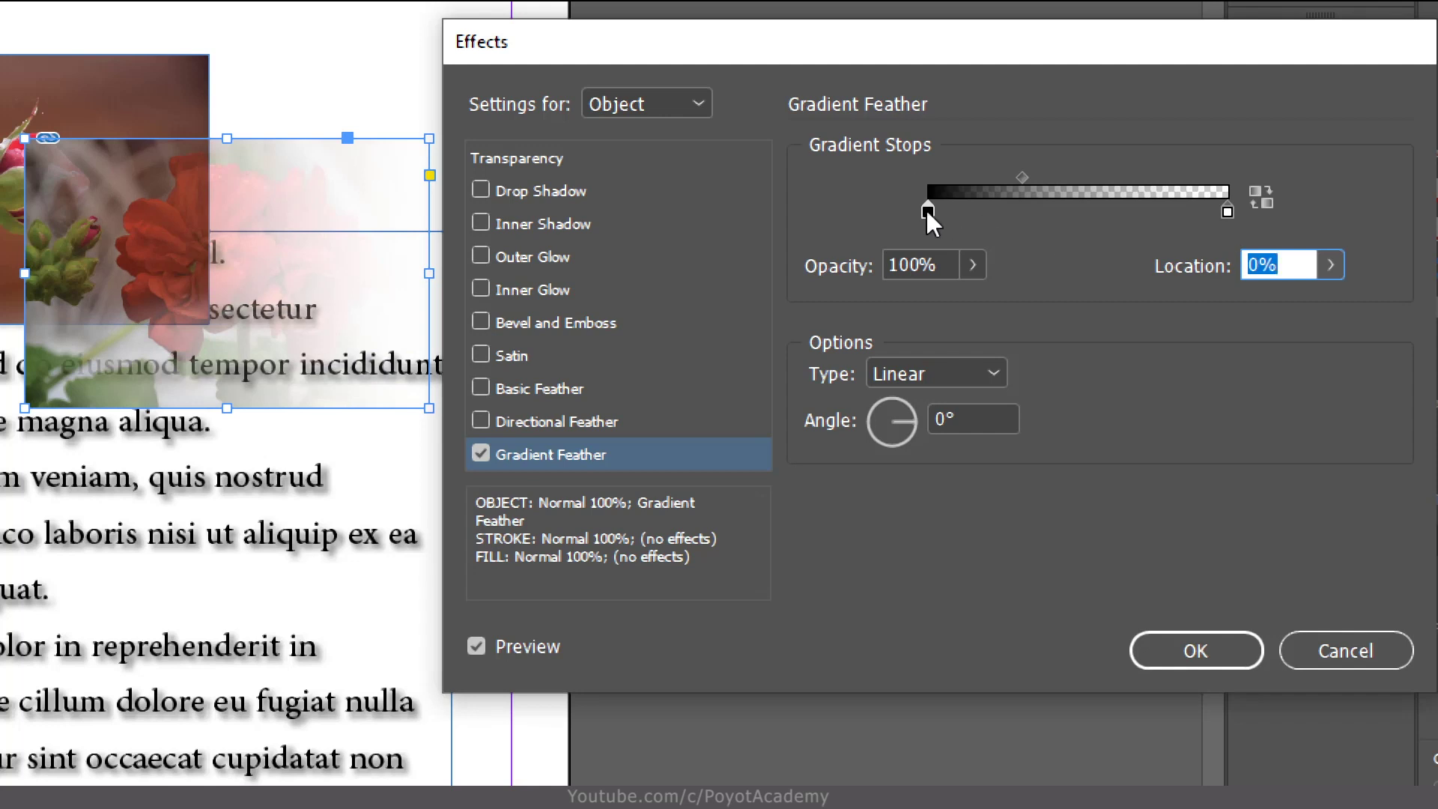
left_click_drag(927, 212, 982, 213)
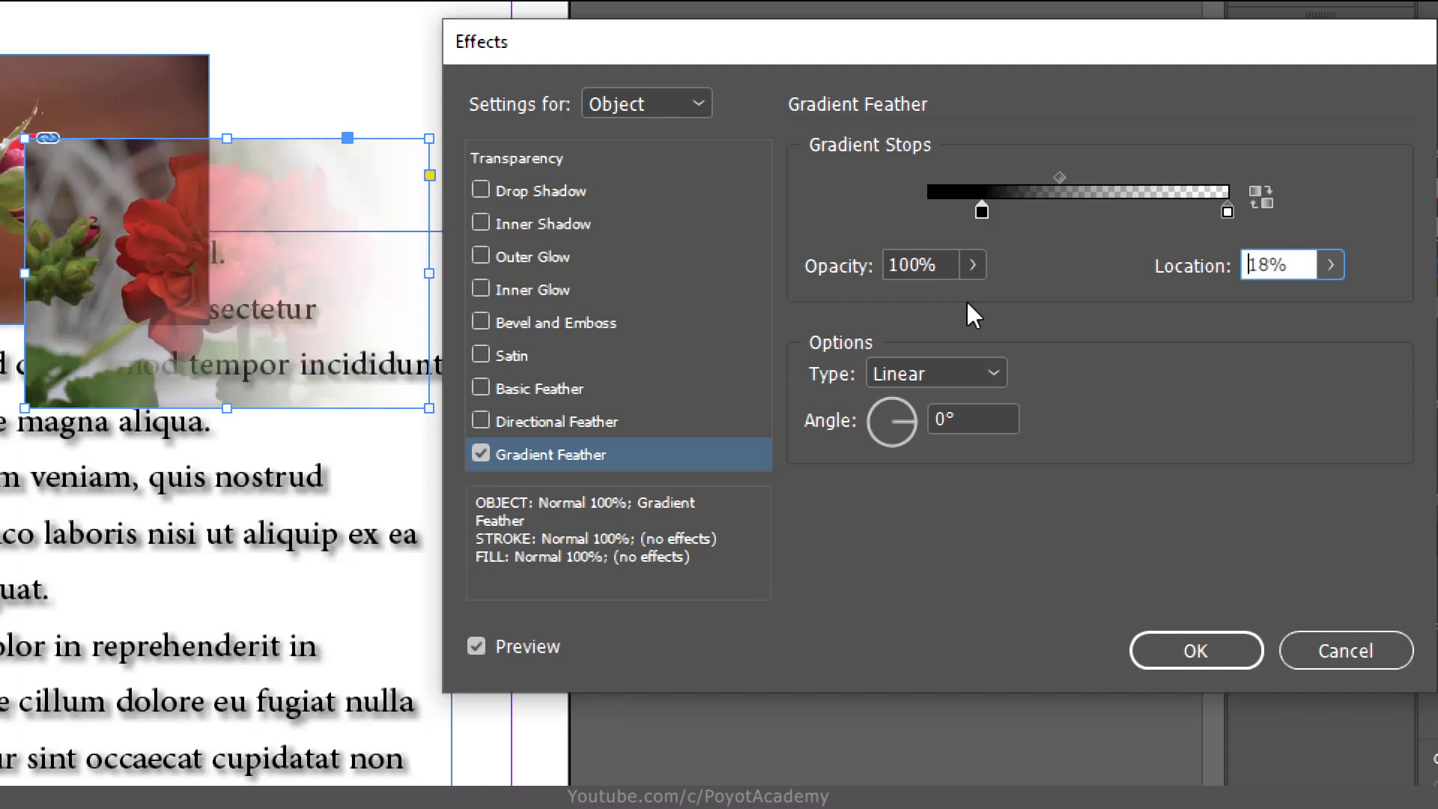
left_click(995, 375)
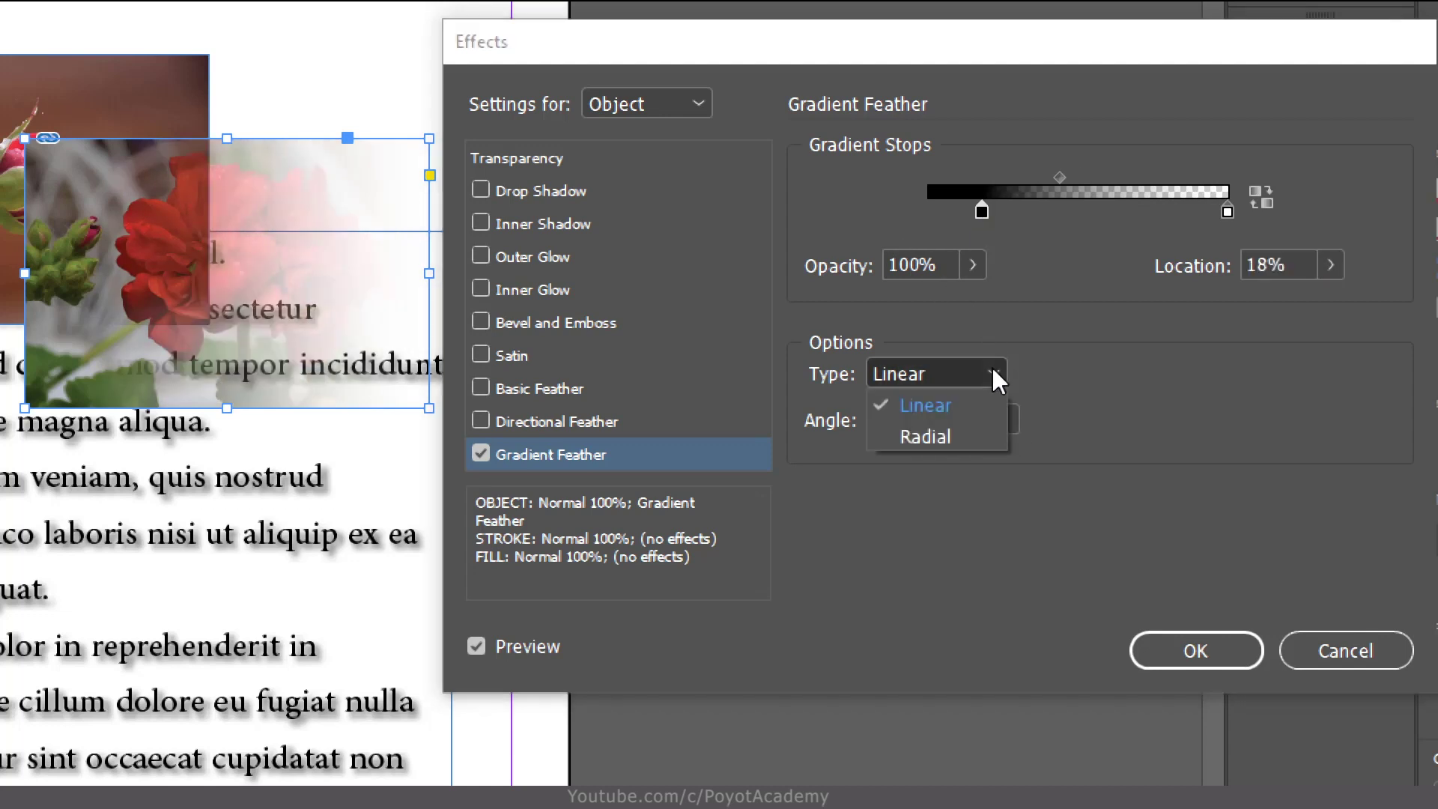
left_click(950, 403)
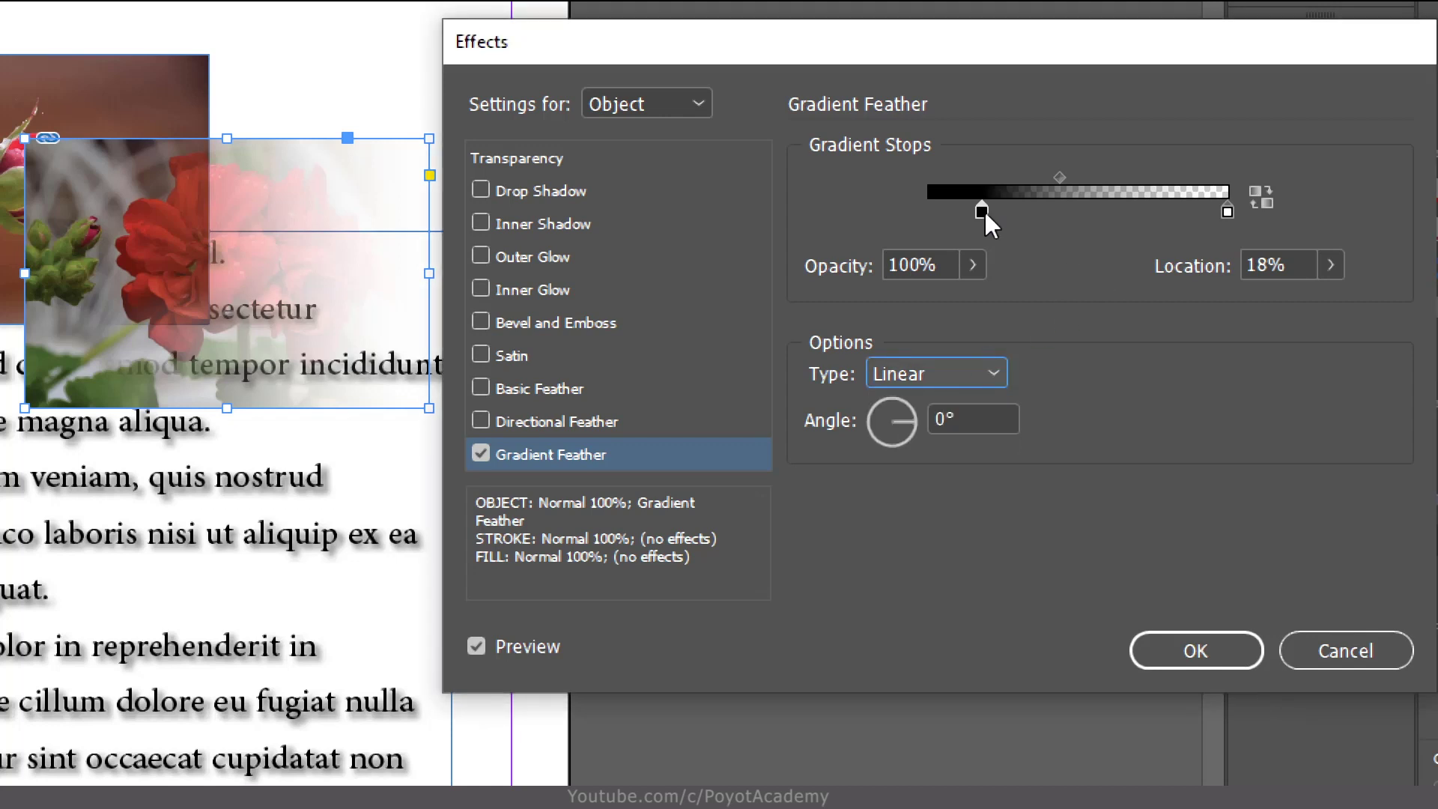
left_click_drag(981, 213, 1091, 223)
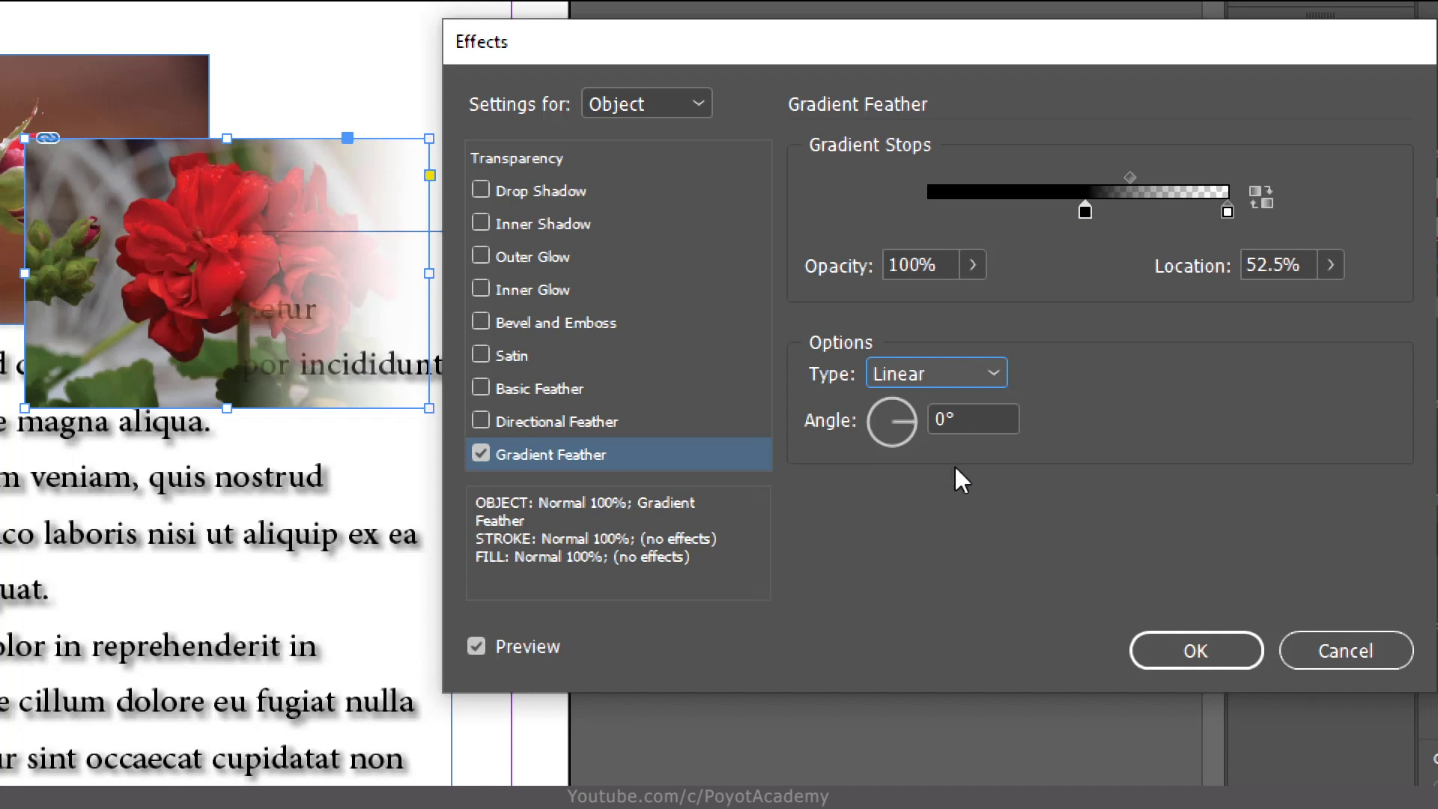
Try the Radial type for the gradient feather, return it to Linear and set its angle to 177°.
left_click(987, 395)
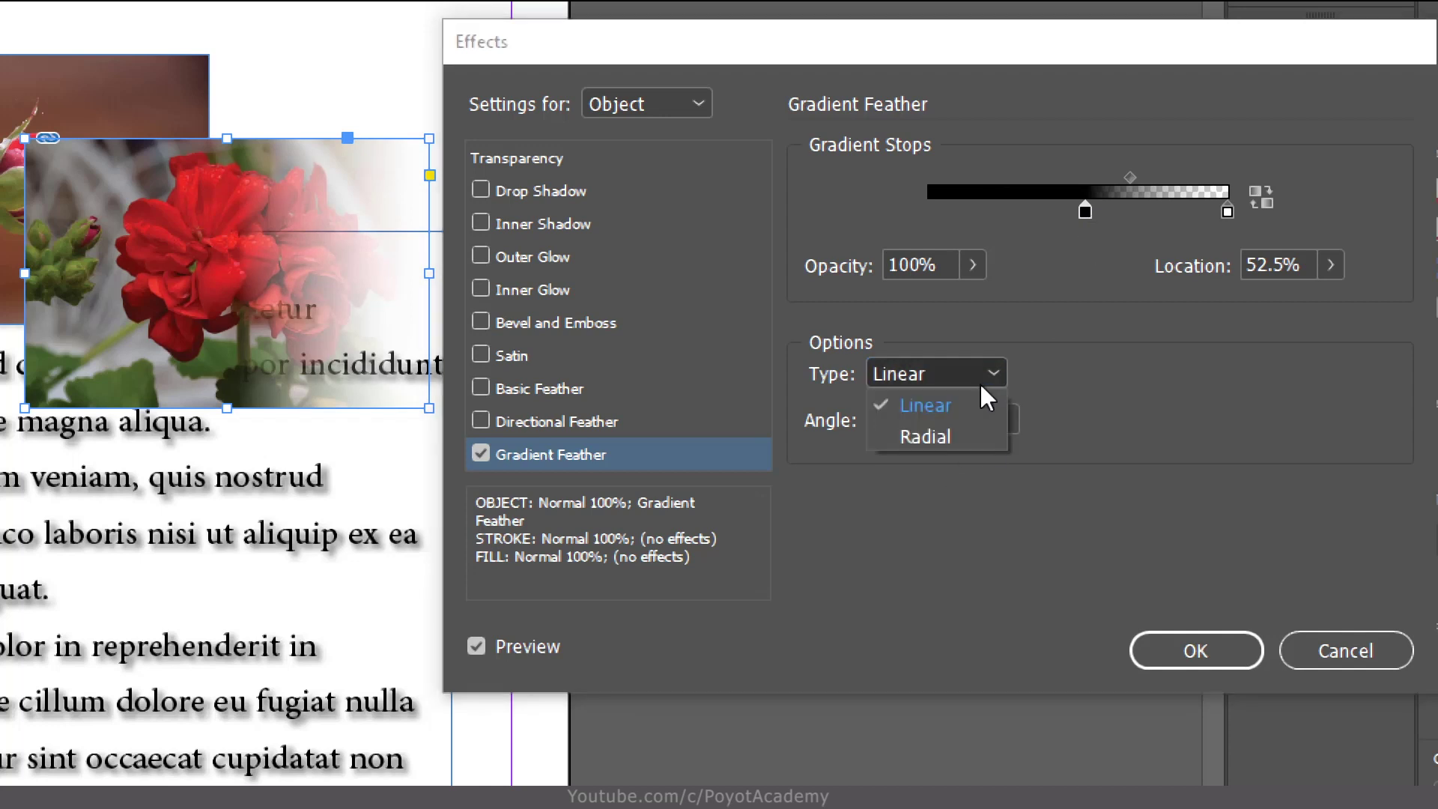
left_click(965, 436)
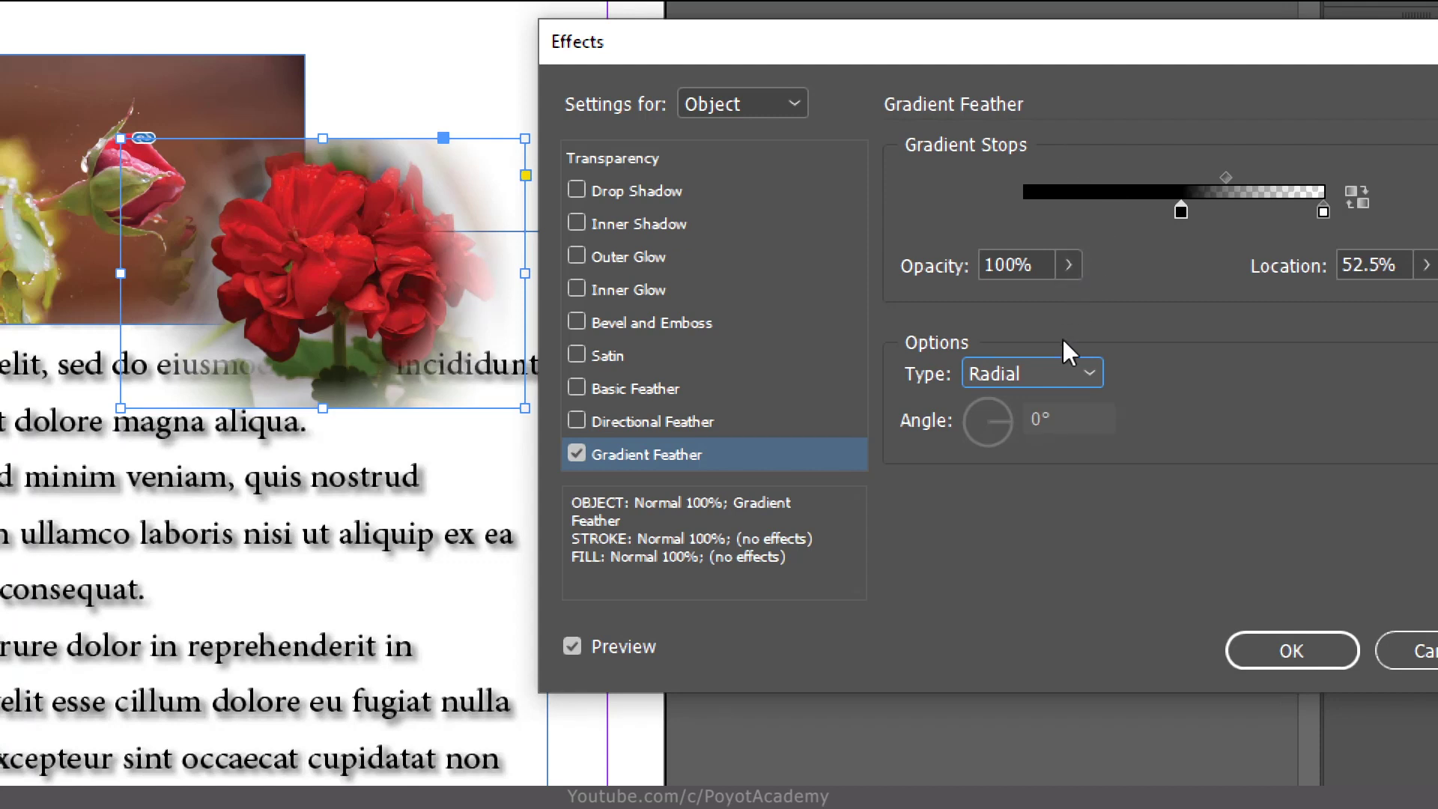
left_click(1047, 375)
left_click(1023, 406)
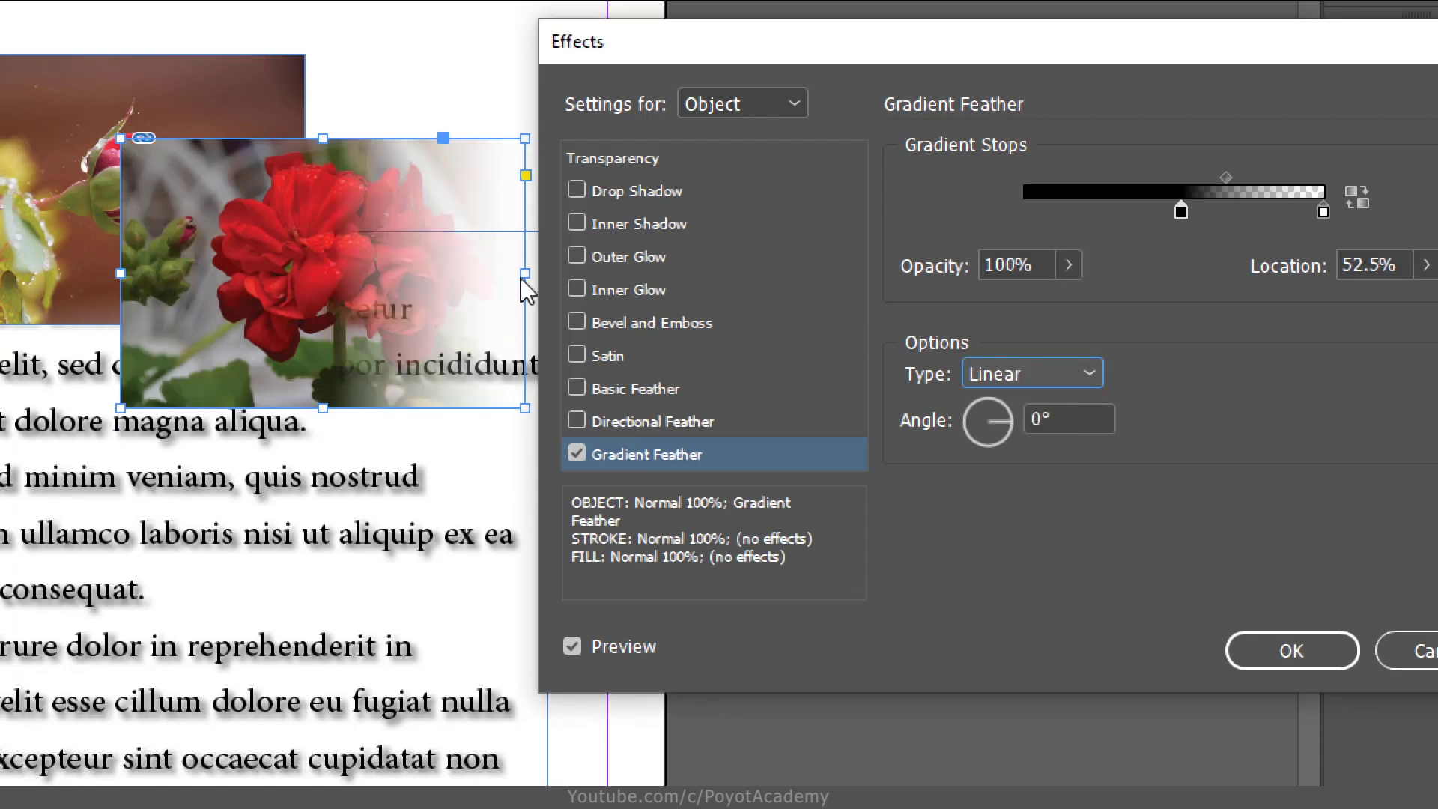
left_click(965, 424)
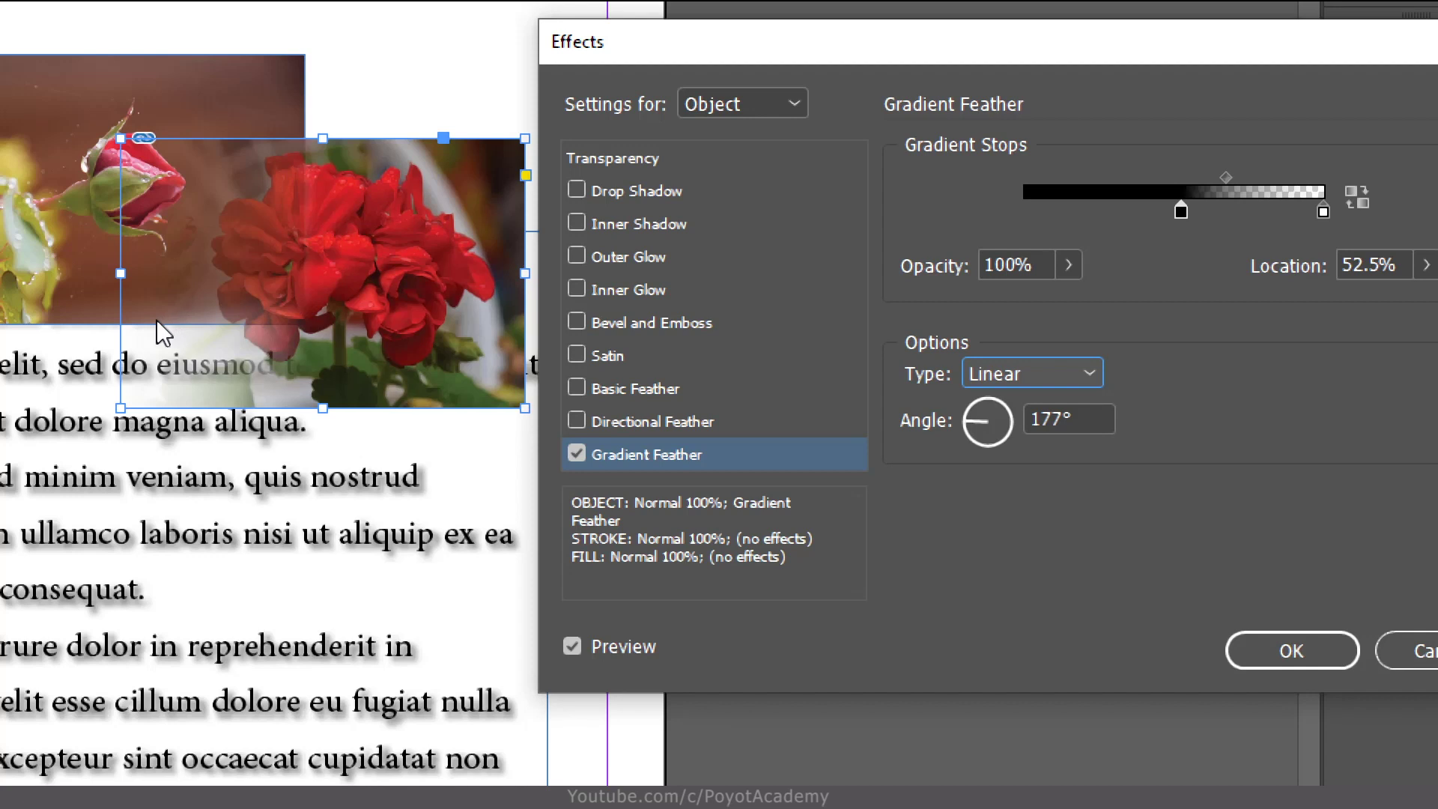
Set the gradient feather type to Radial, show the Transparency settings, and apply the effects to the flower image.
left_click(1069, 389)
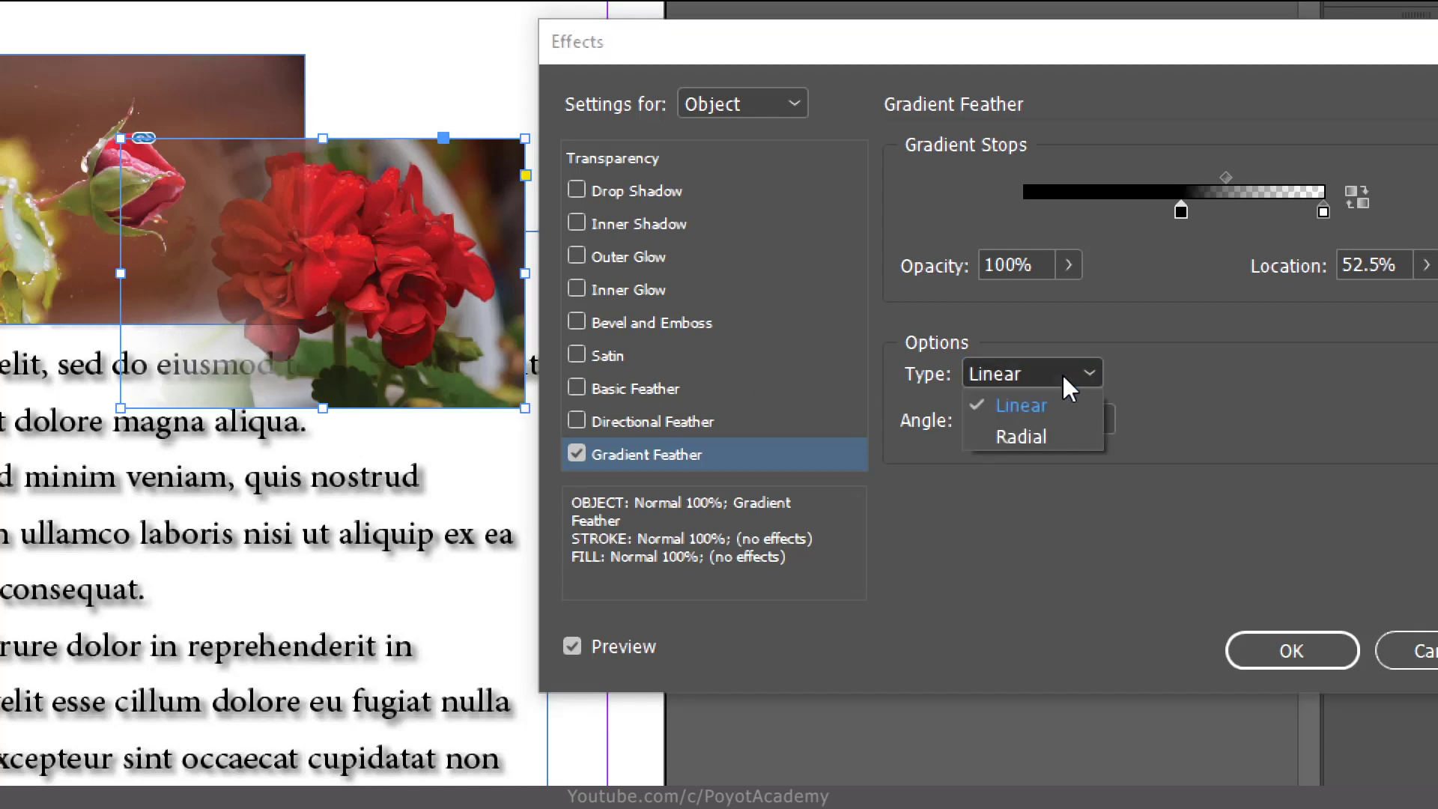
left_click(1022, 437)
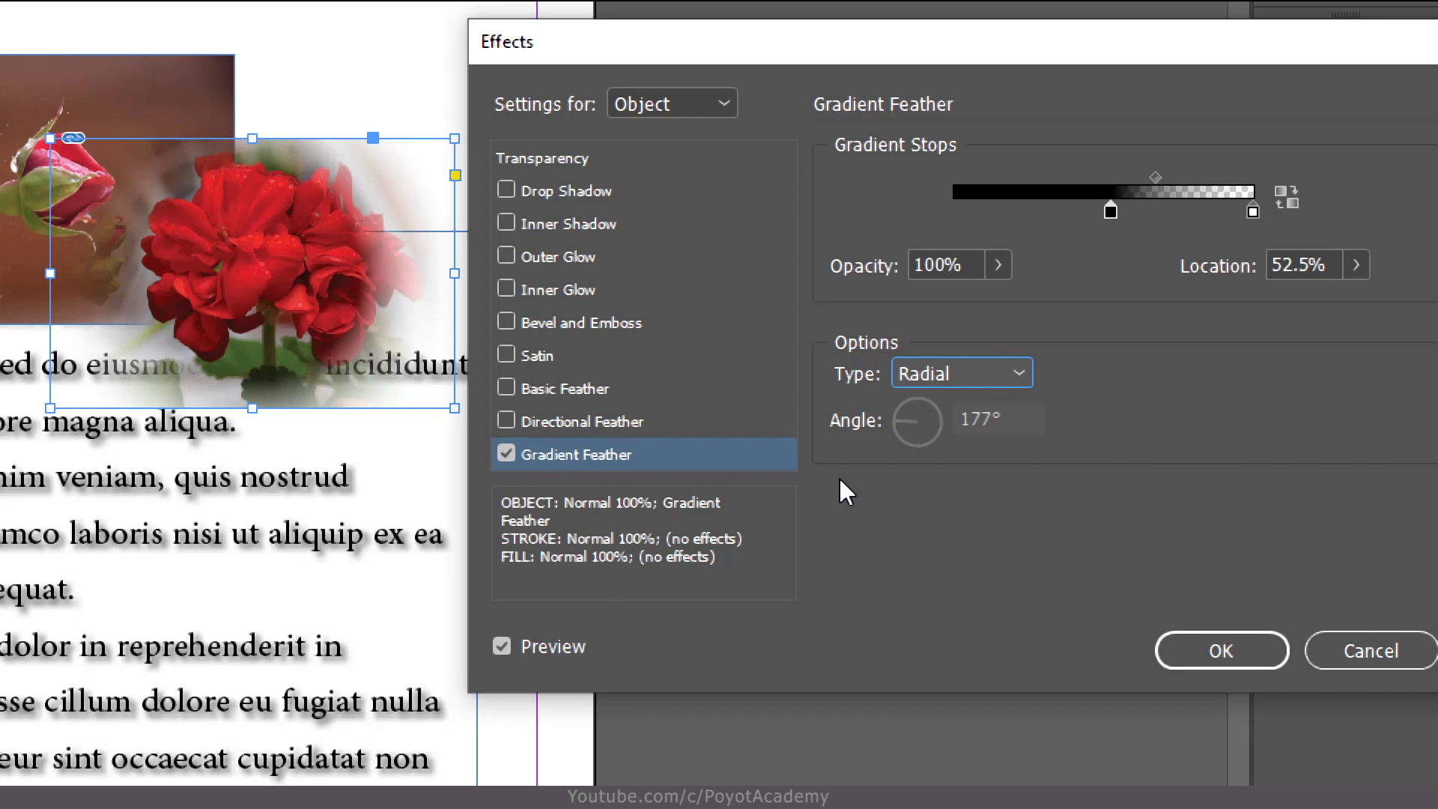
left_click(564, 160)
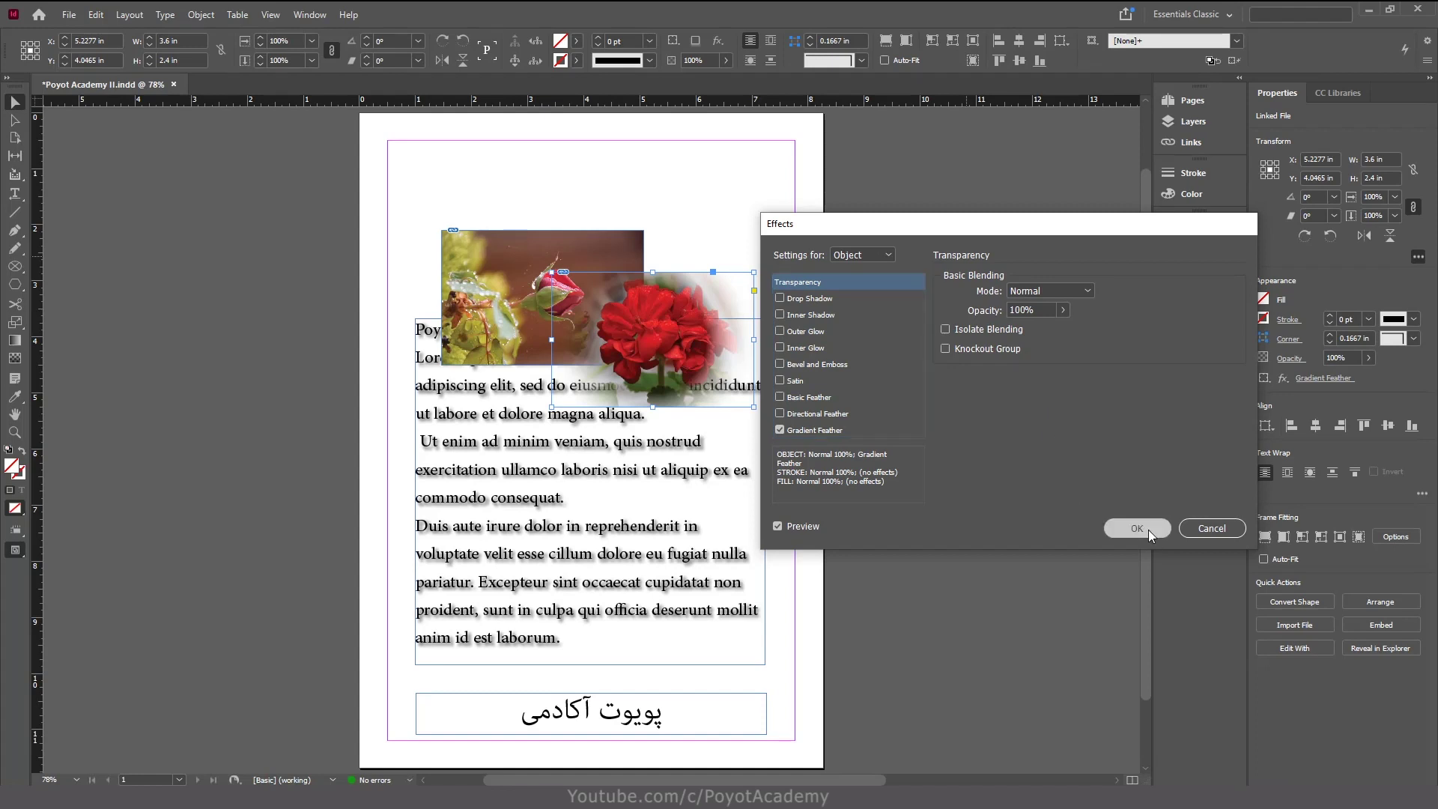
left_click(1149, 528)
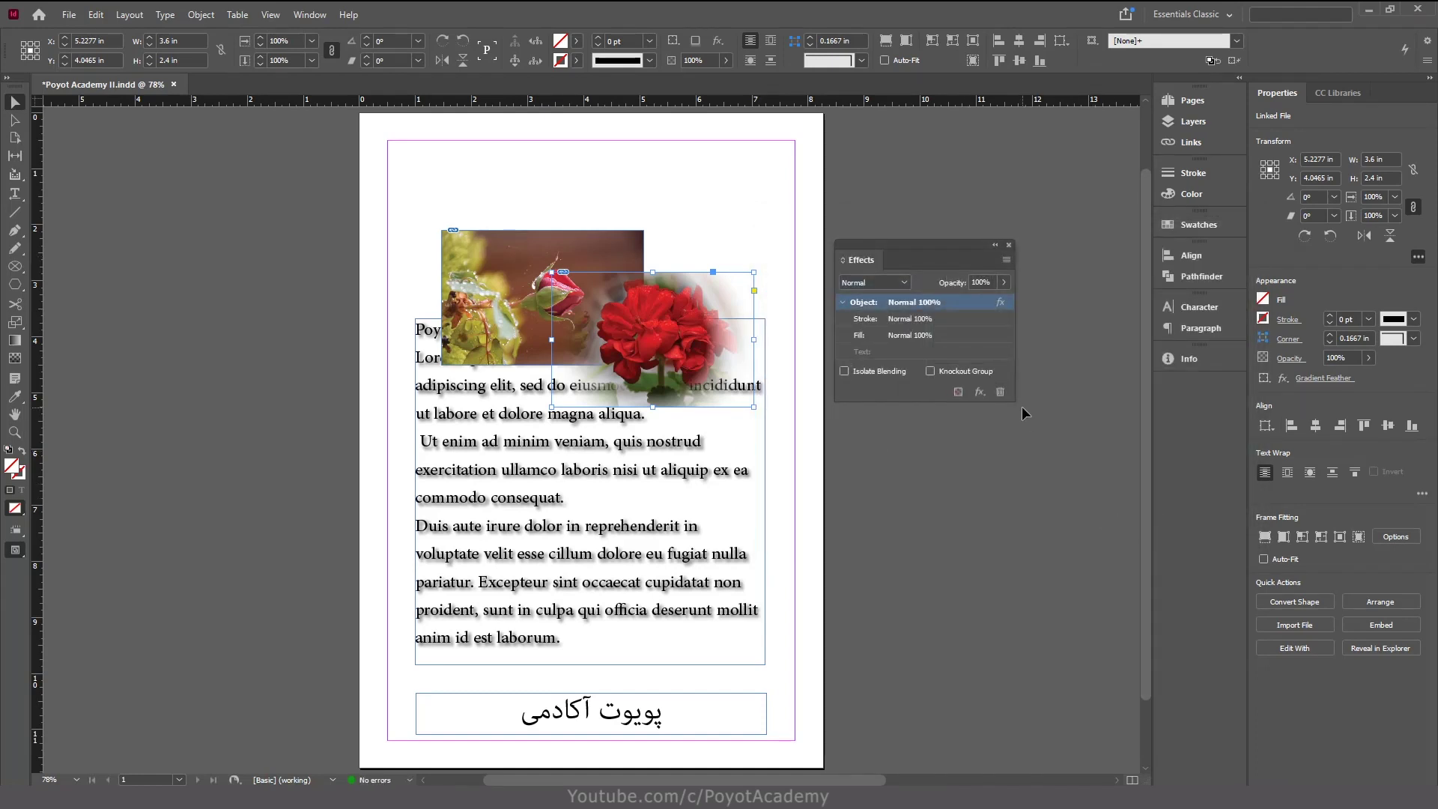